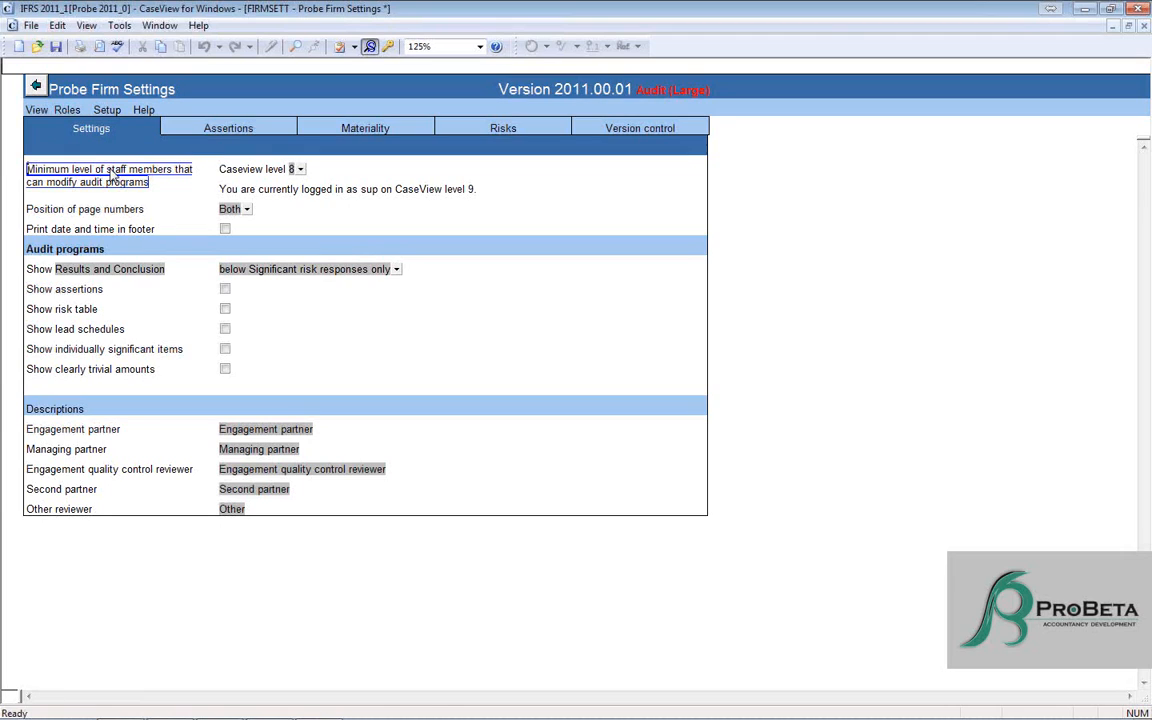
Examine the minimum staff level choices and choose Both as the position of page numbers
click(299, 172)
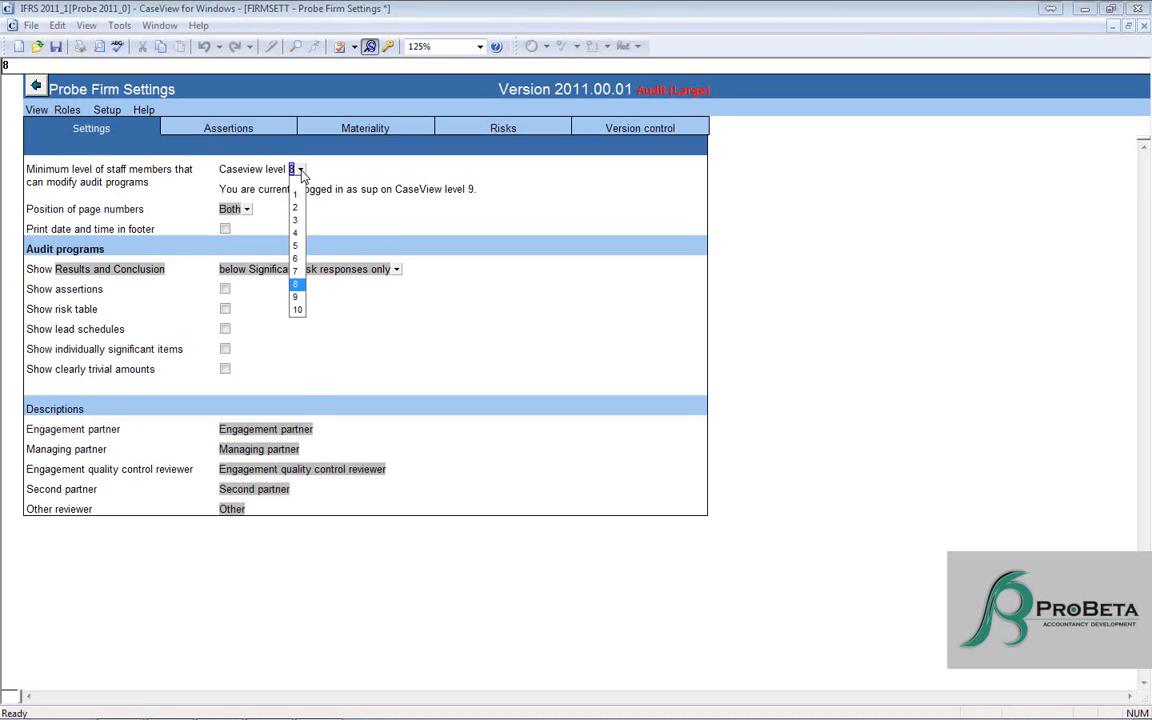
click(85, 212)
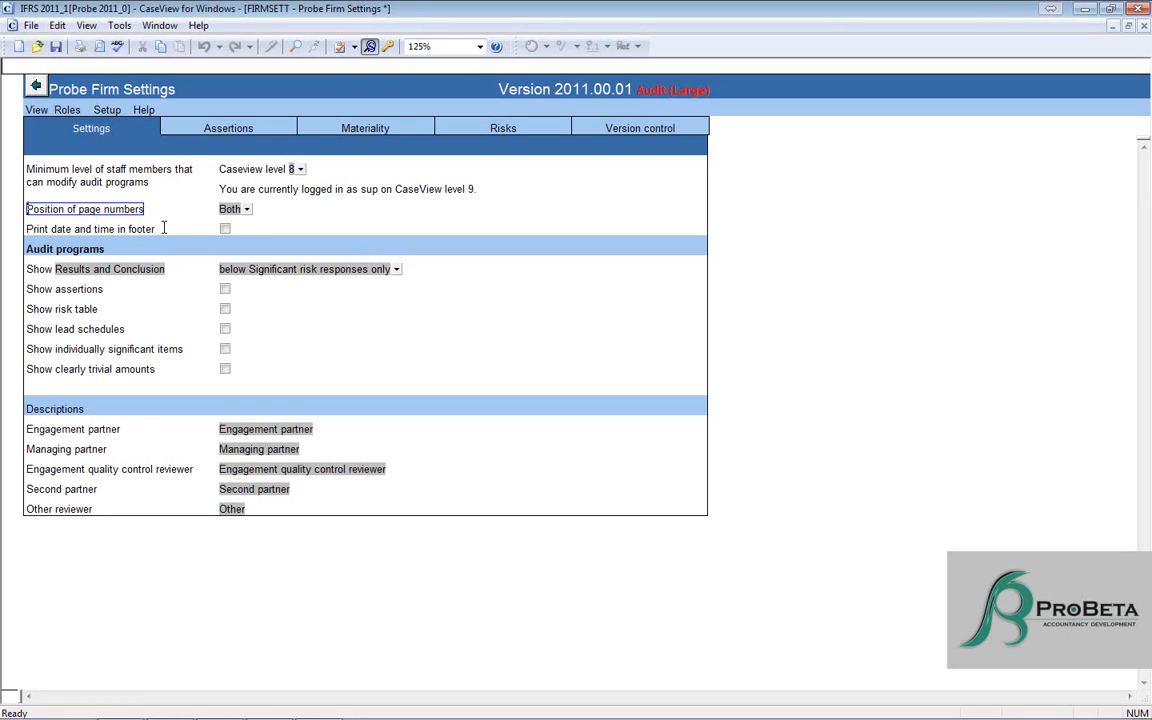
click(246, 210)
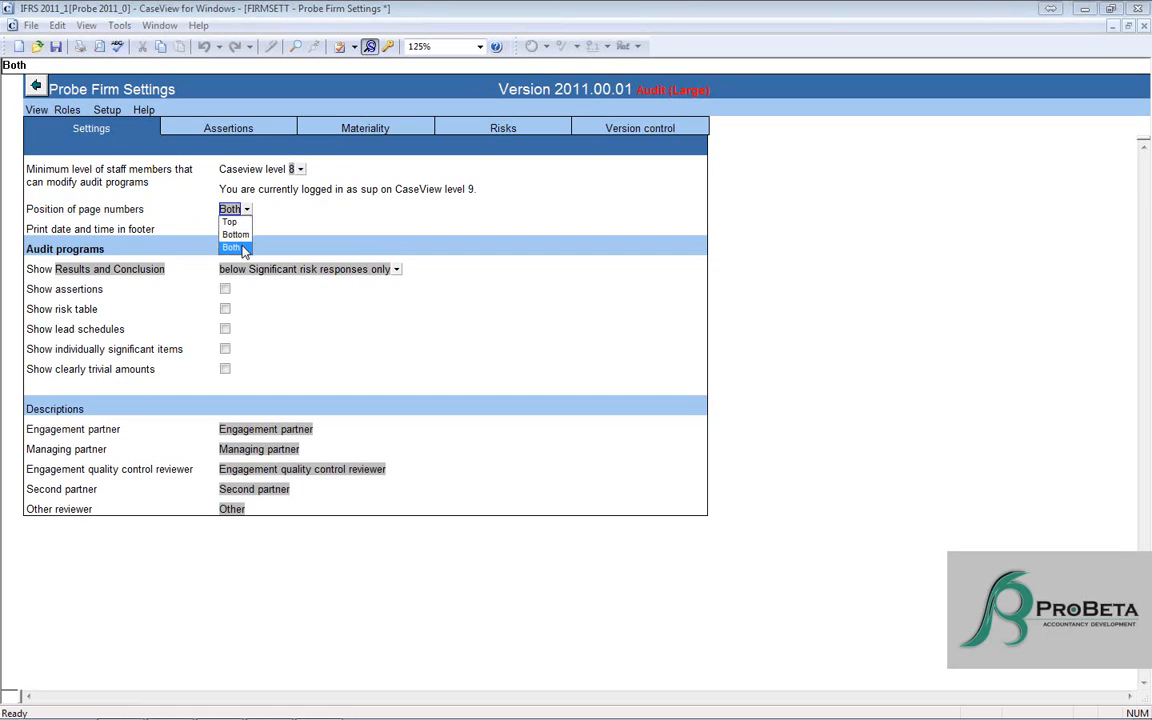
click(240, 248)
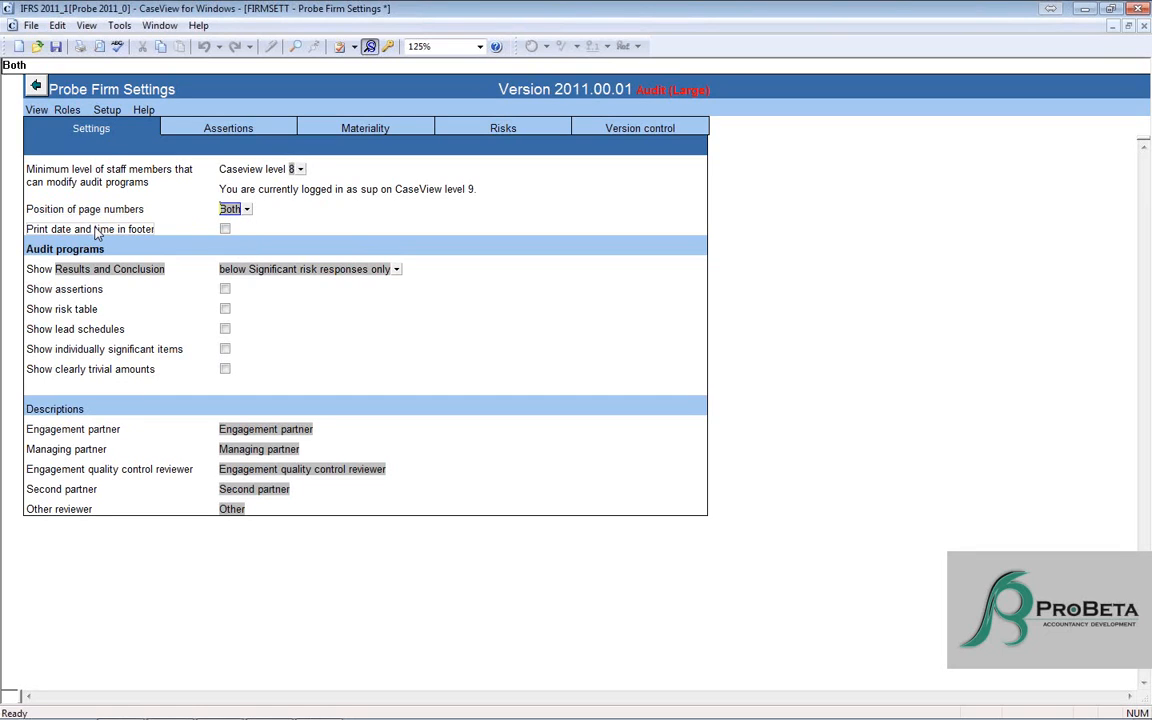
Check the print preview of the Probe Firm Settings document and close the preview
click(97, 232)
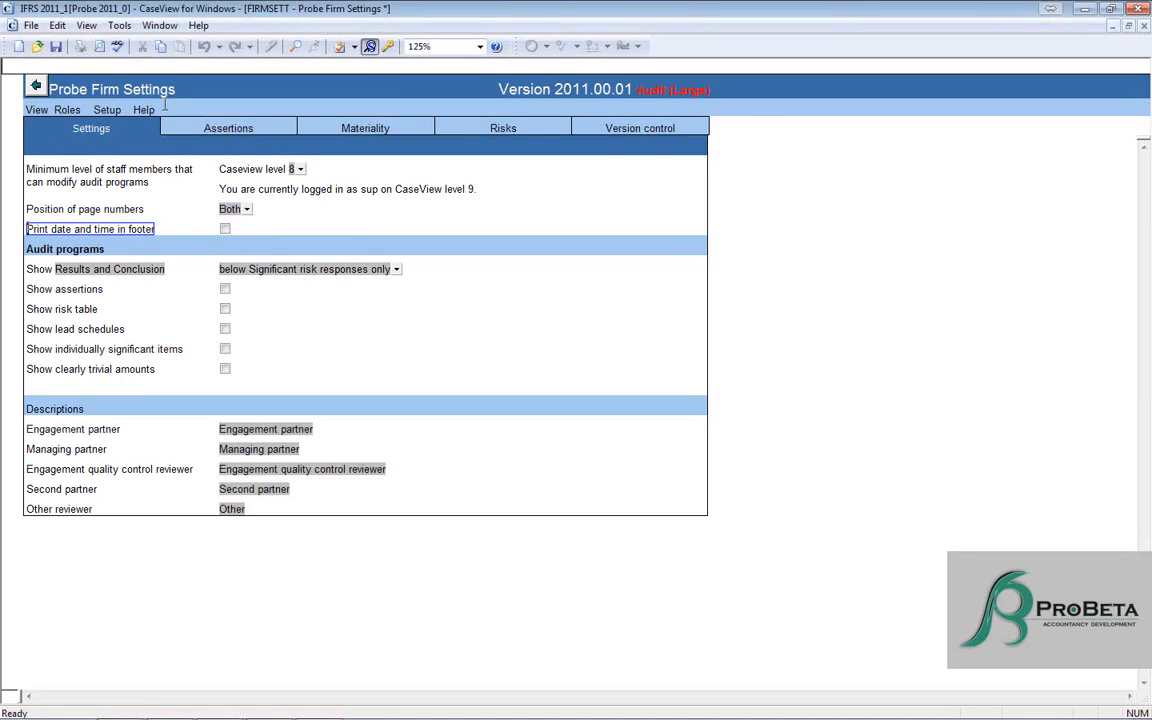
click(107, 50)
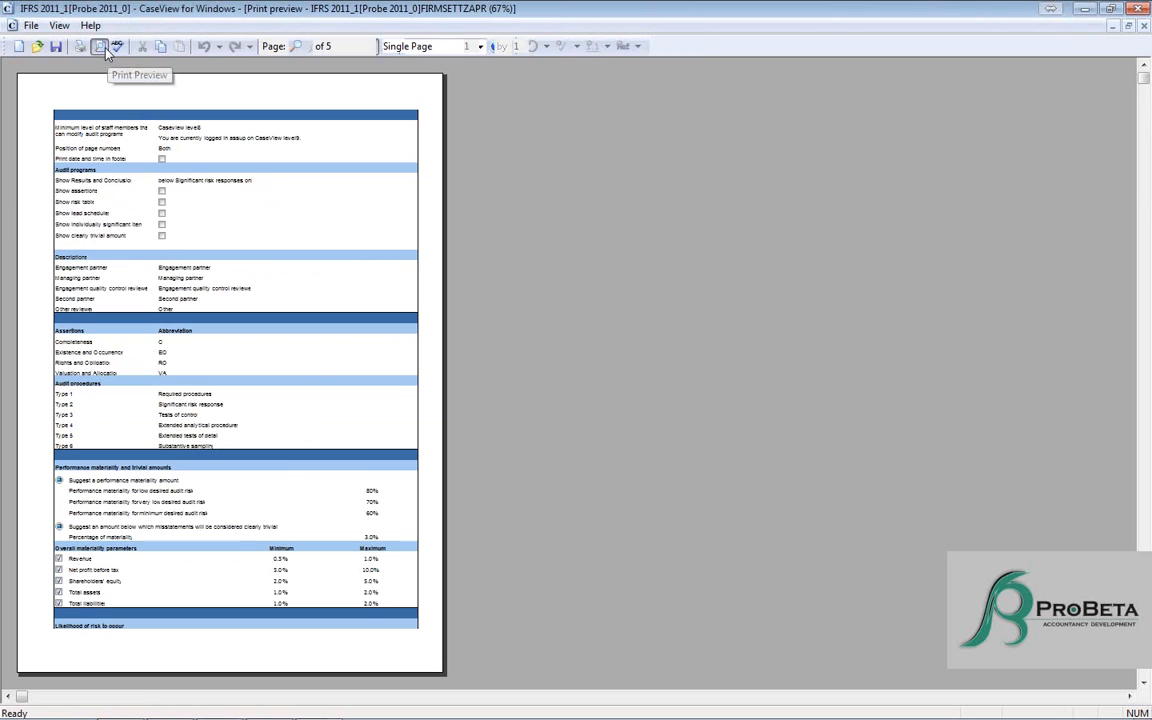
click(686, 46)
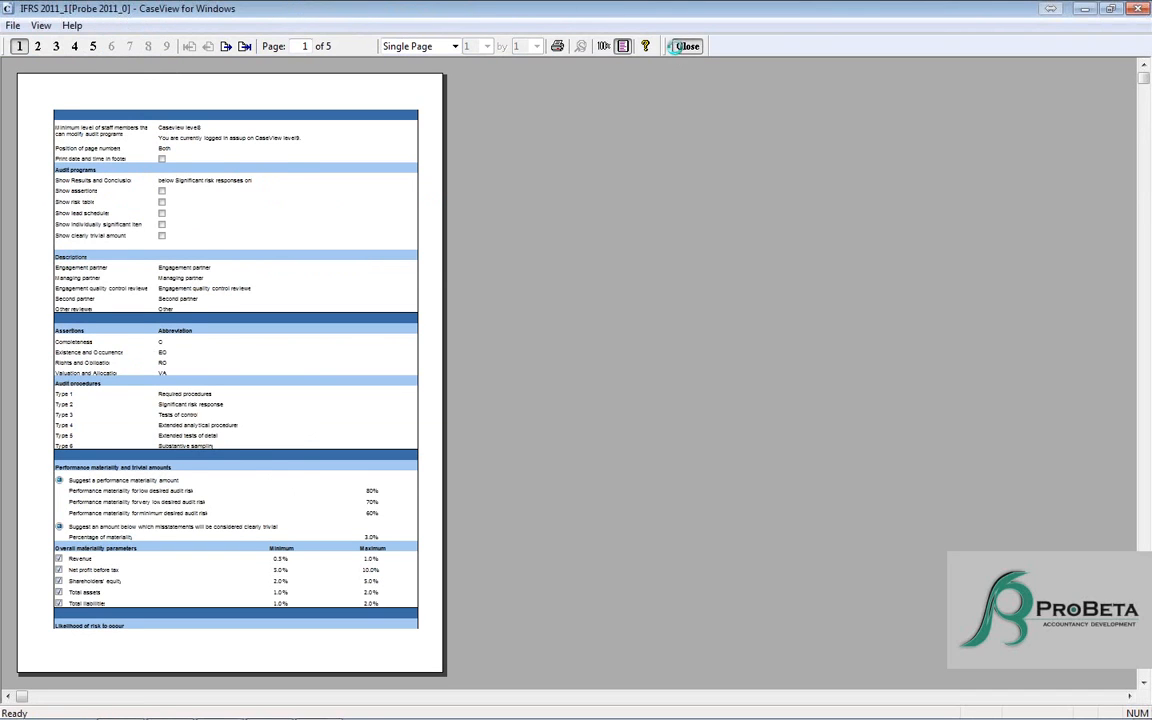
Switch to CaseWare Working Papers and open 01.120 Compilation engagement evaluation from the 01.100 Compilation working papers folder
click(269, 708)
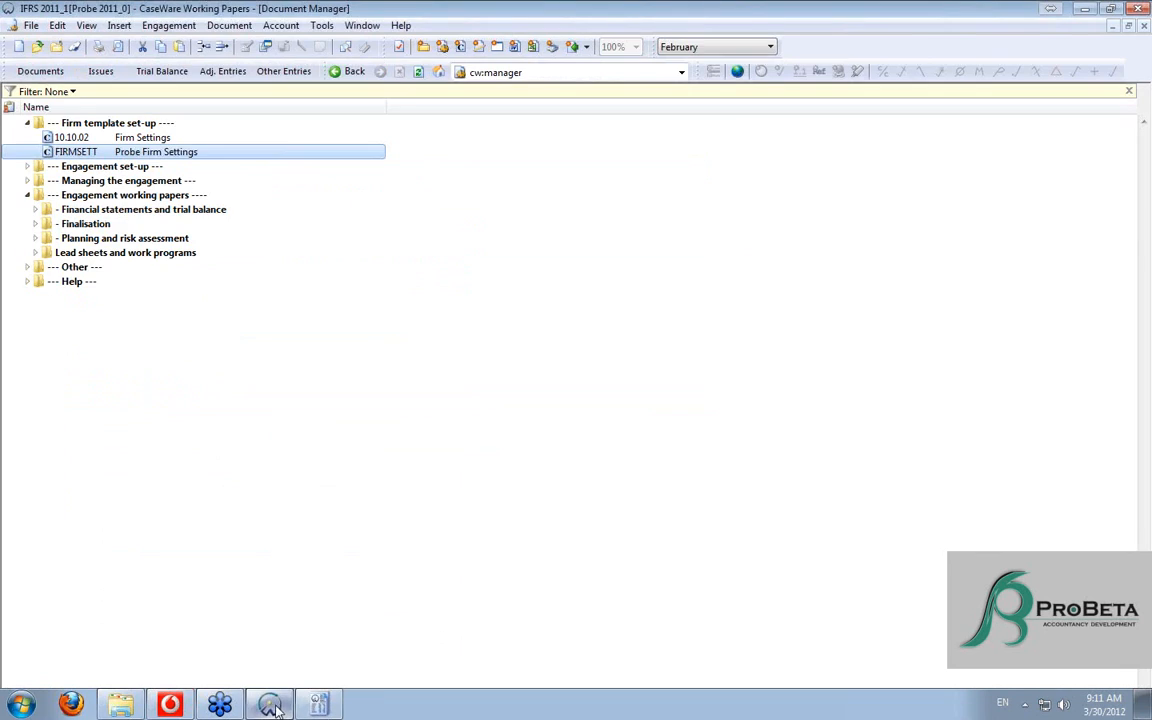
double_click(100, 209)
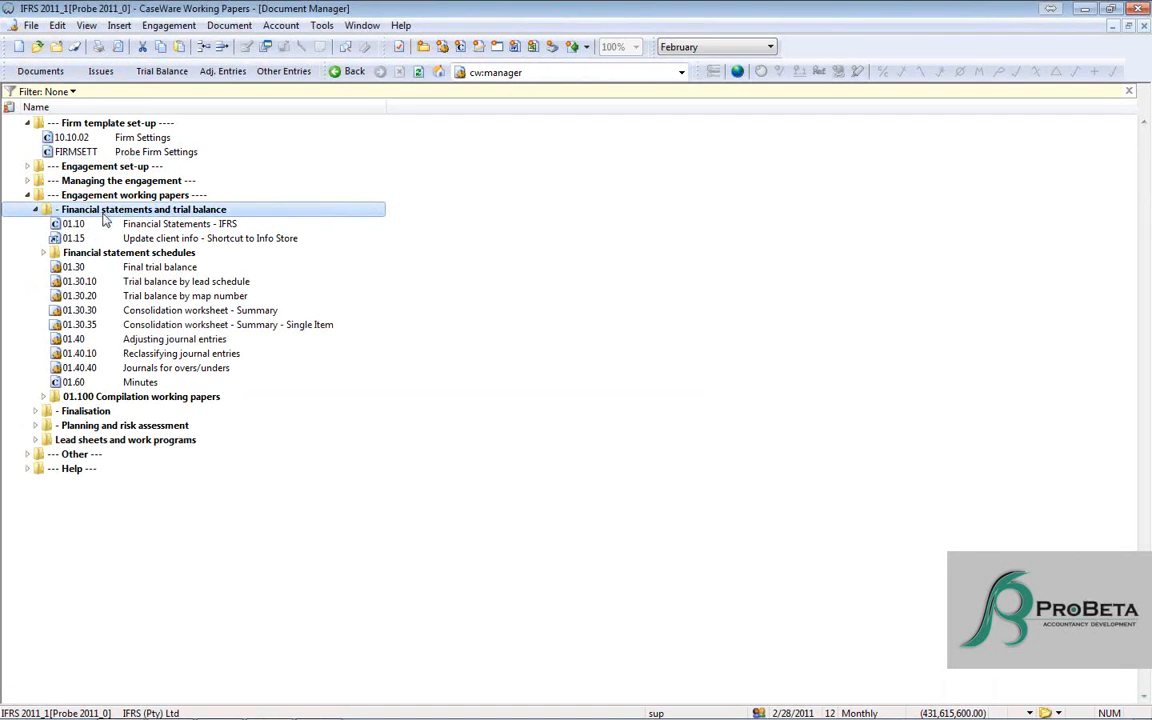
double_click(126, 398)
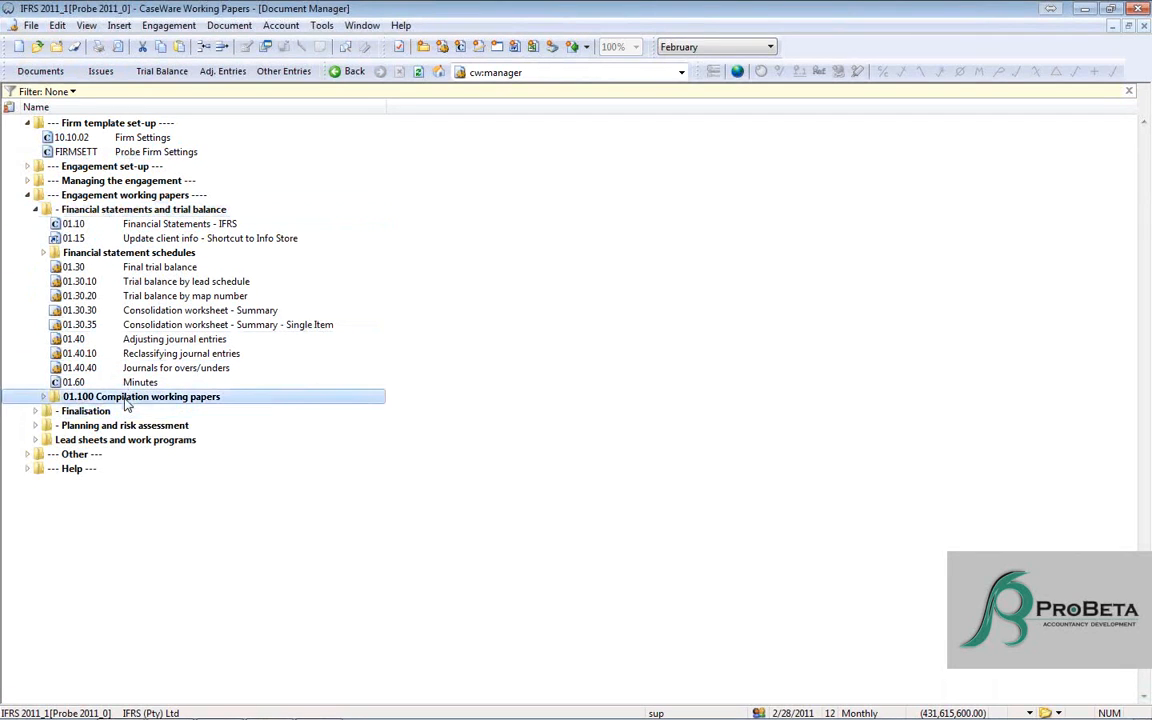
double_click(126, 411)
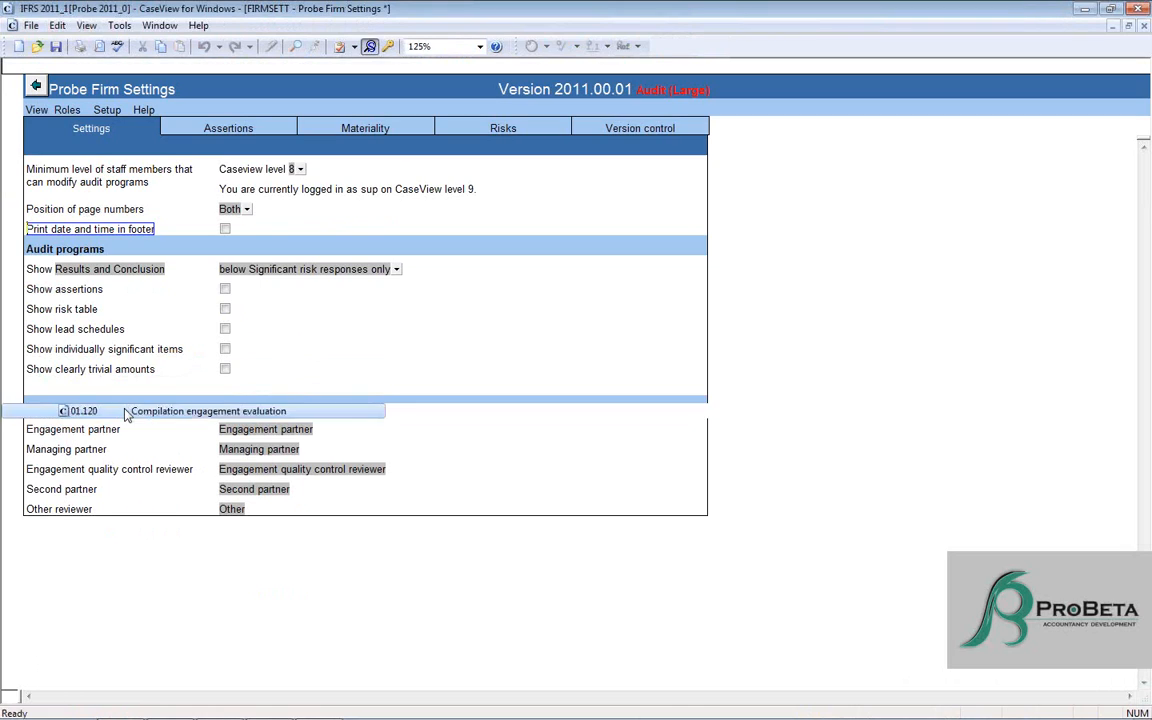
Inspect the footer of the Compilation engagement evaluation in an enlarged print preview, then close the preview
click(98, 46)
click(217, 191)
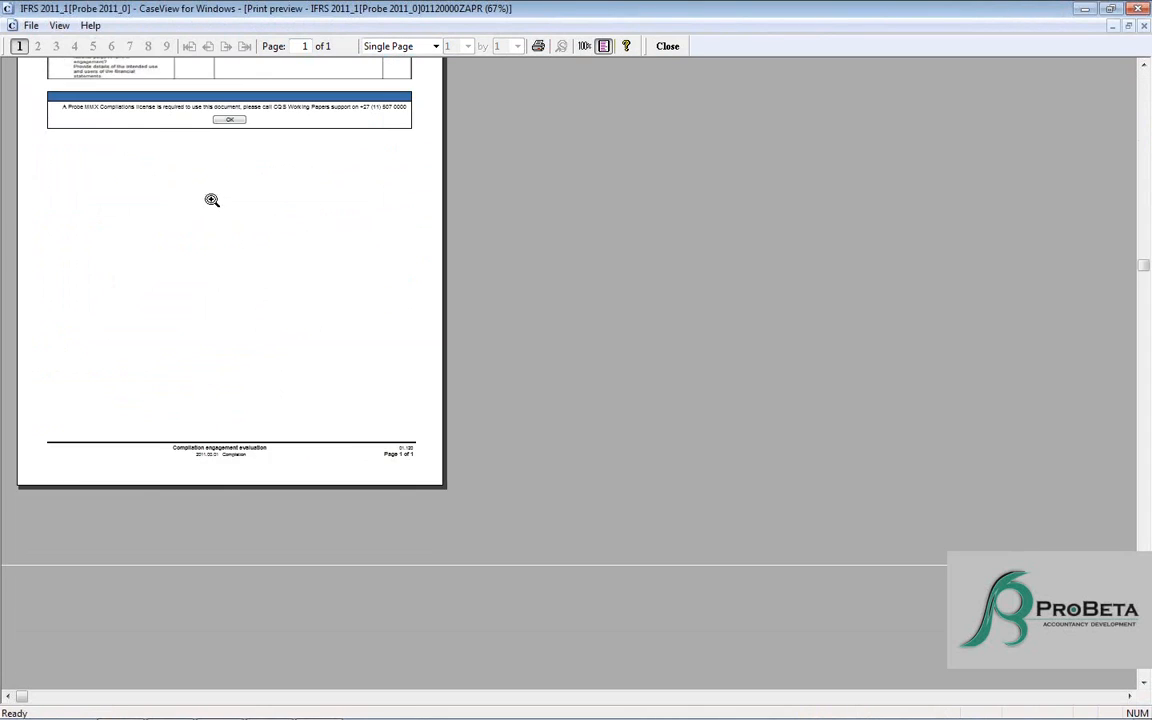
scroll(210, 185, down, 5)
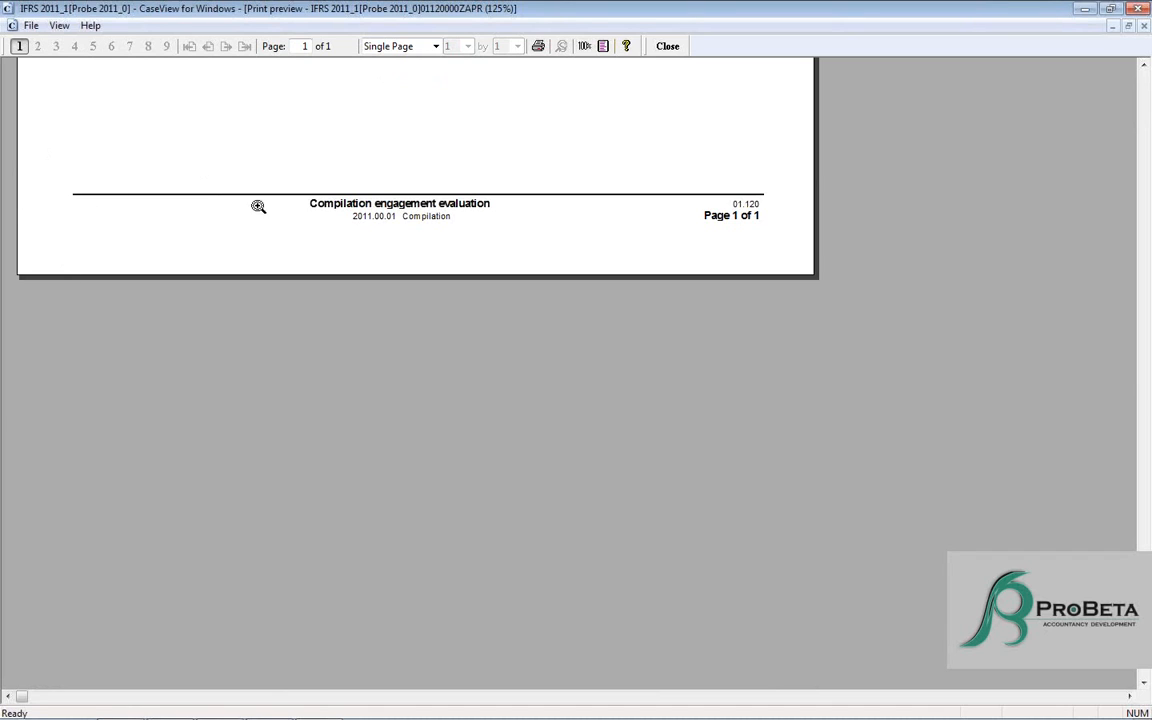
click(667, 46)
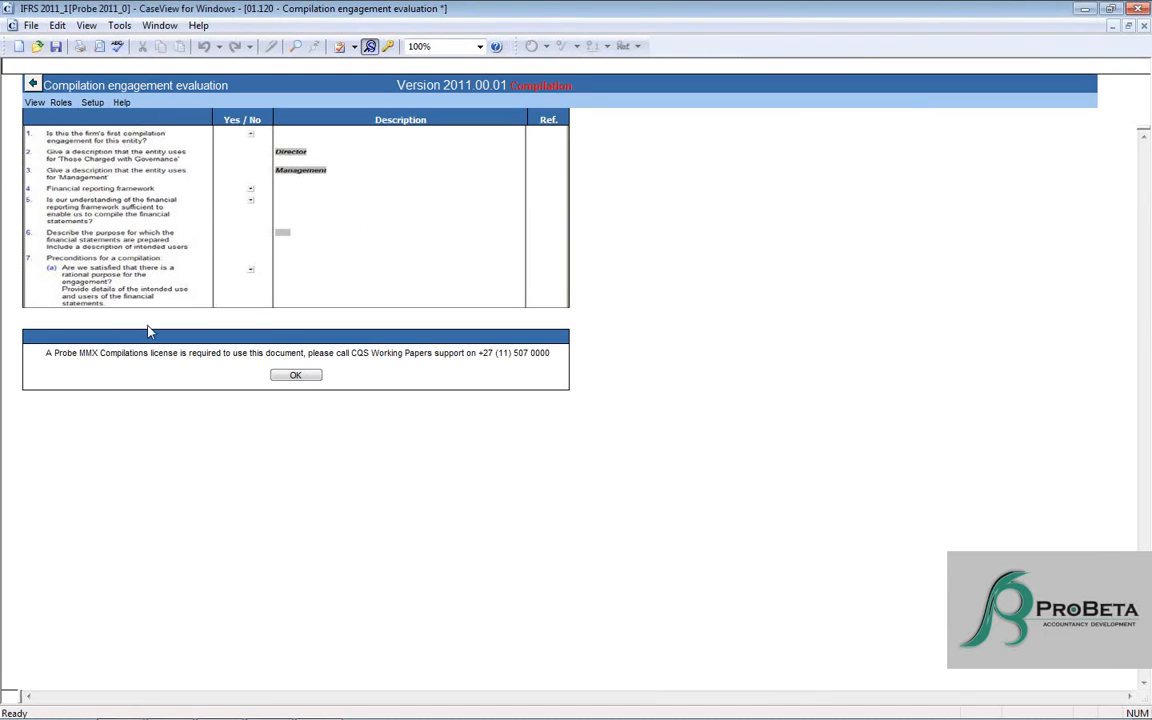
Return to the Probe Firm Settings document and turn on printing the date and time in the footer
click(272, 705)
click(272, 705)
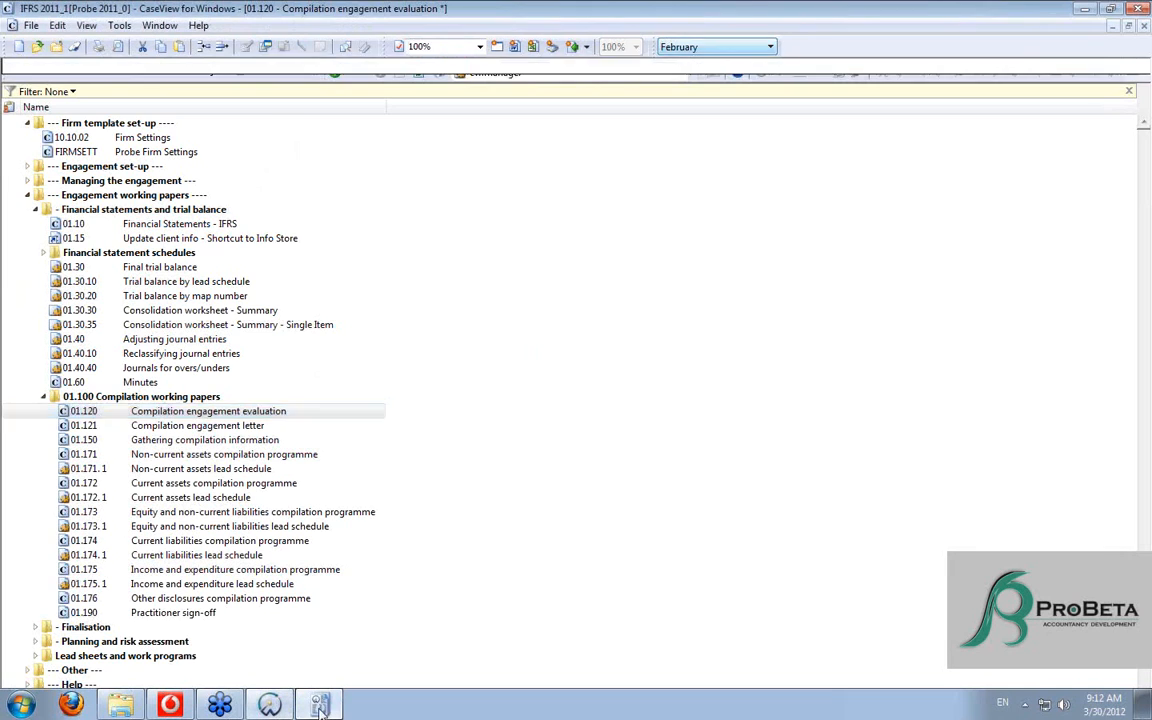
click(159, 27)
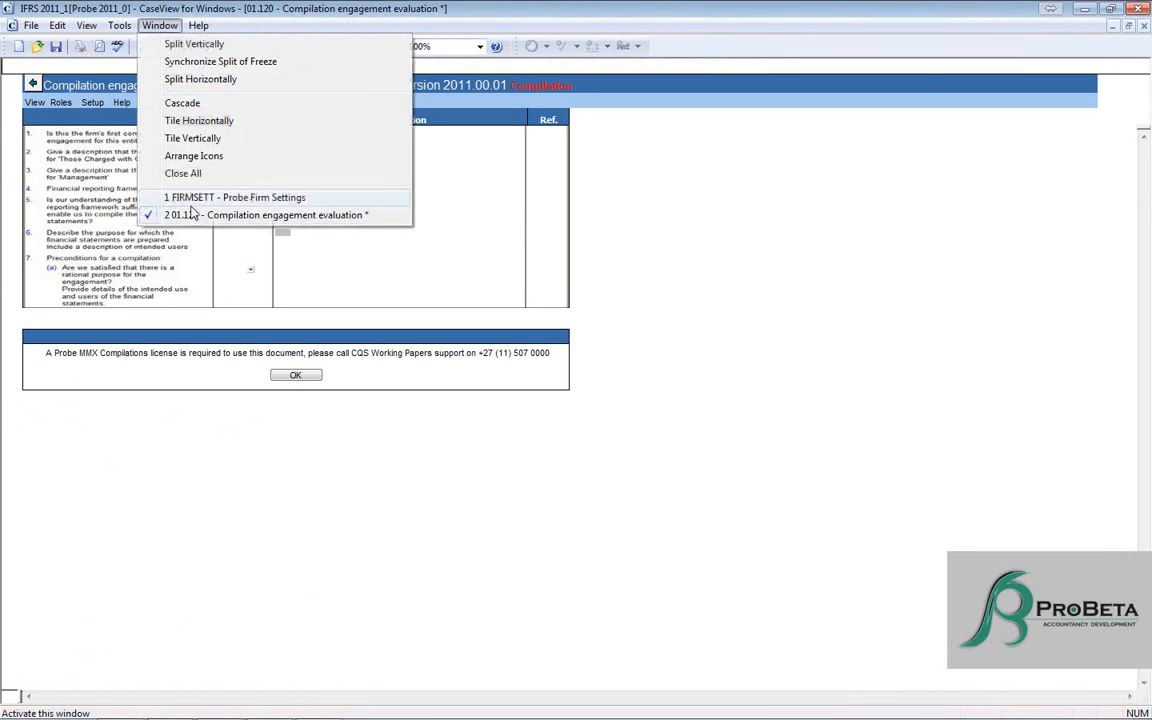
click(185, 197)
Switch to the Compilation engagement evaluation, check the date and time in its print preview footer, and close the preview
click(159, 25)
click(186, 214)
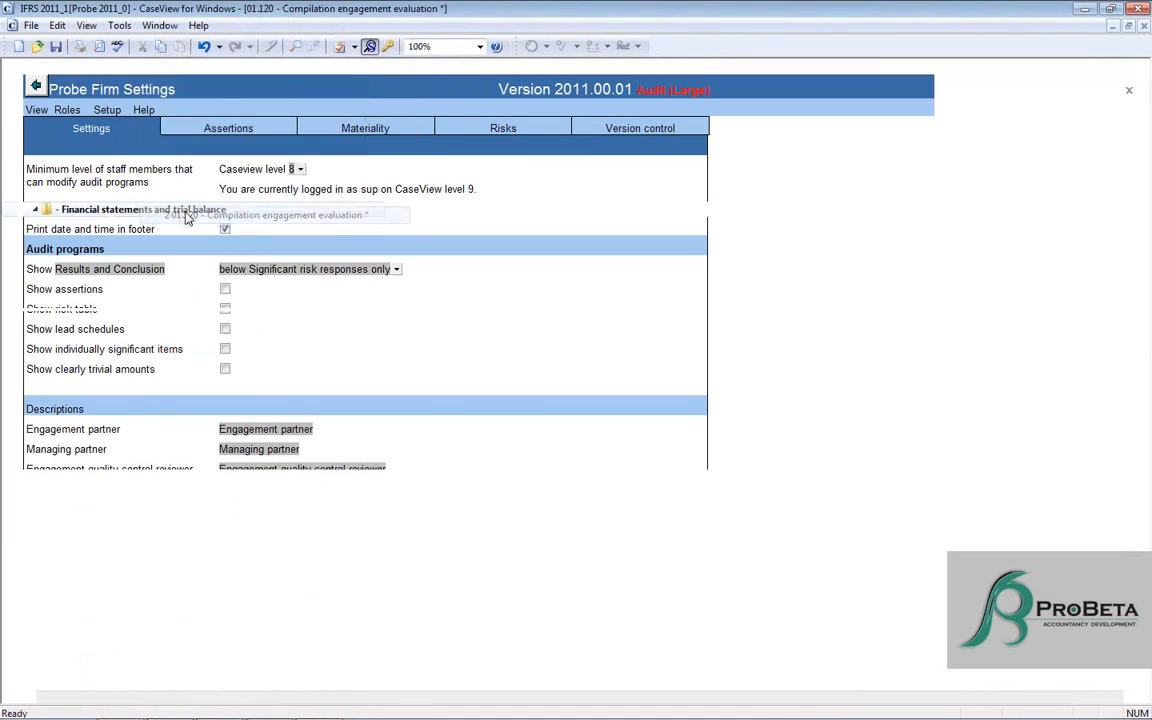
click(99, 46)
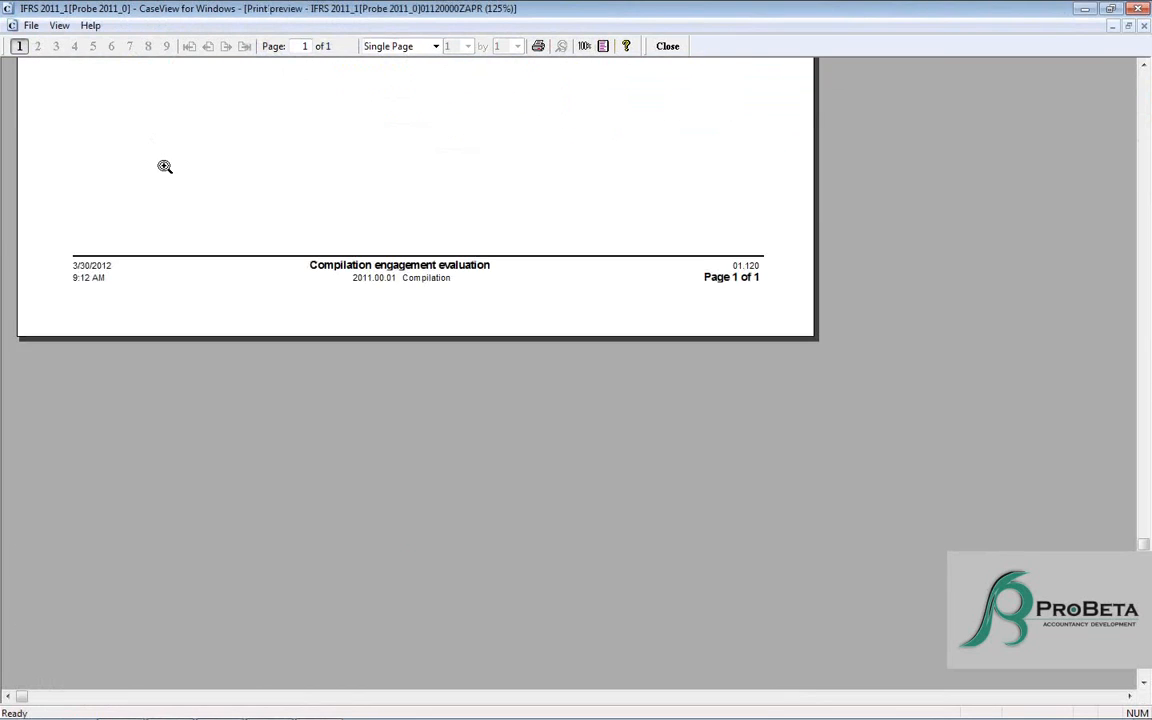
click(165, 172)
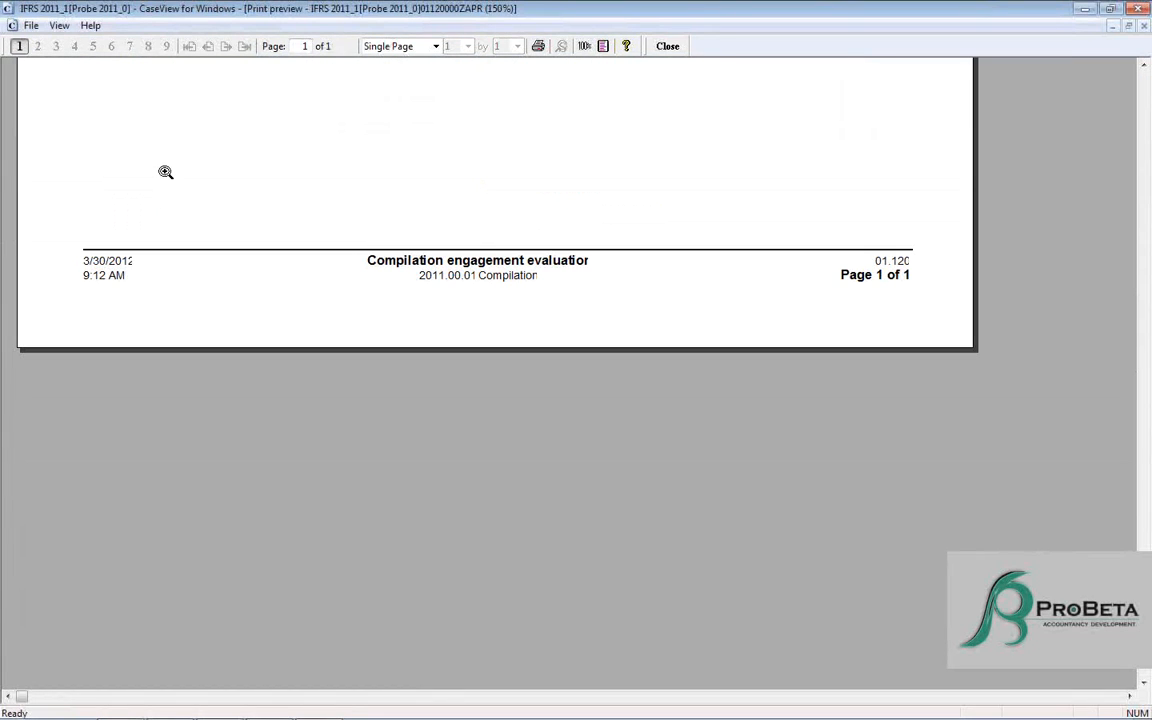
click(668, 47)
In Probe Firm Settings, try Never and below each procedure for Results and Conclusion, then restore below Significant risk responses only
click(160, 25)
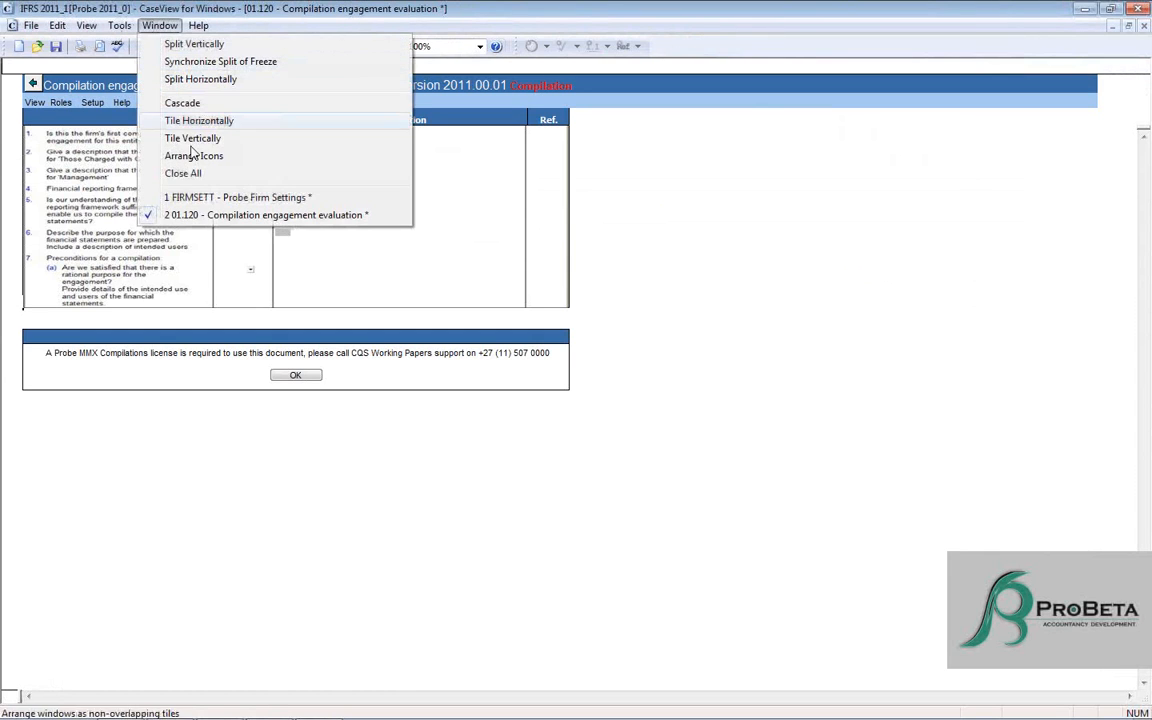
click(203, 204)
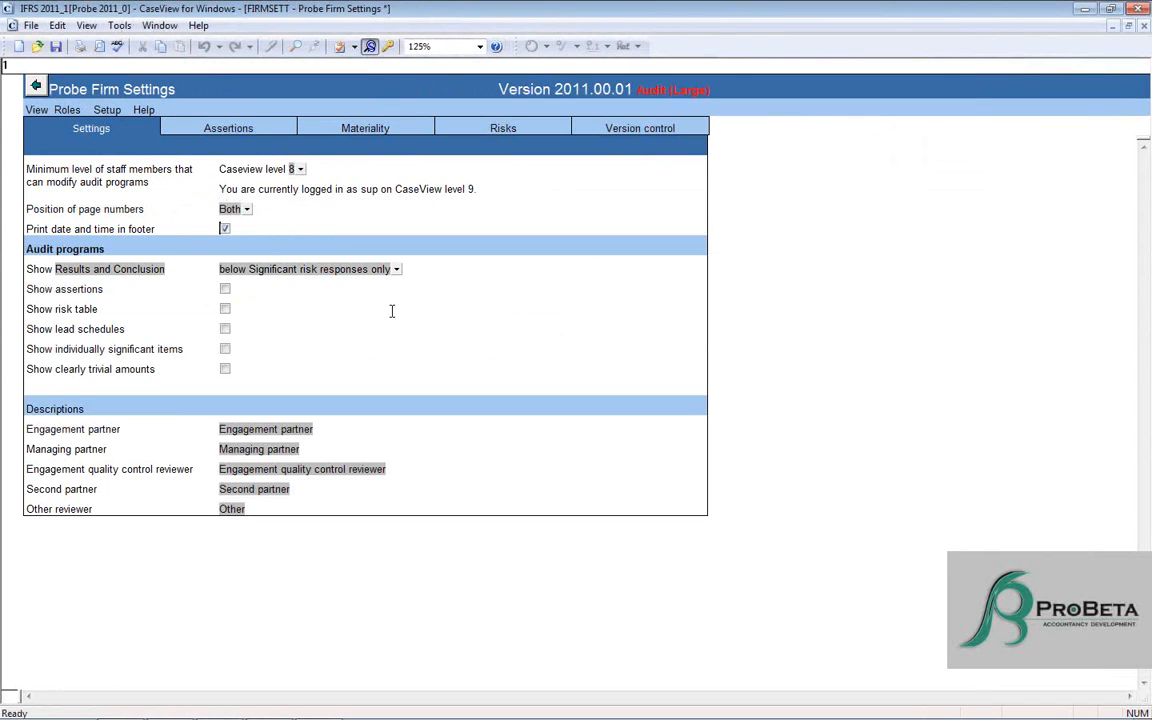
click(77, 269)
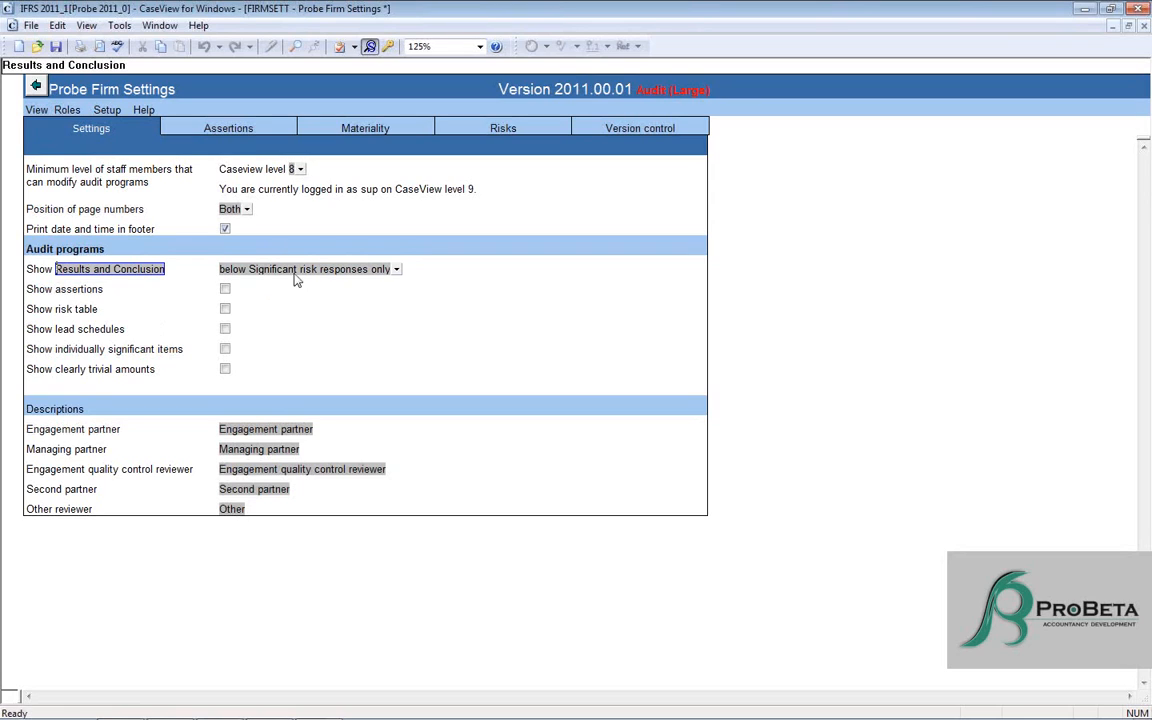
click(395, 269)
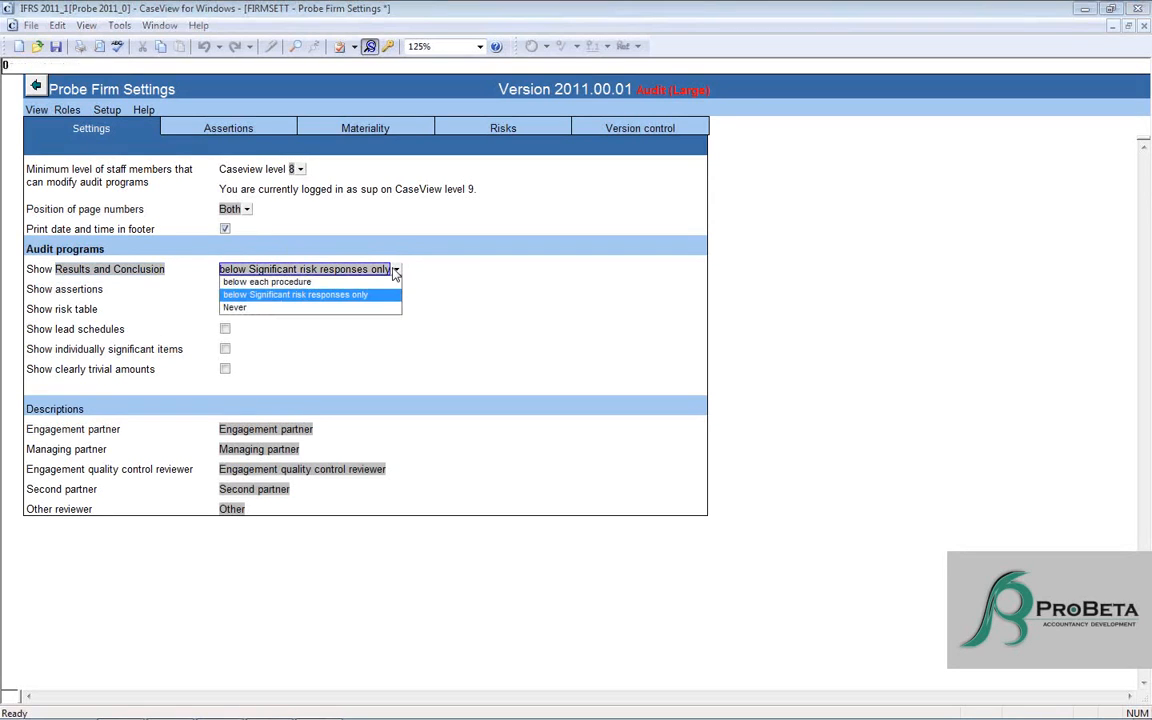
click(367, 308)
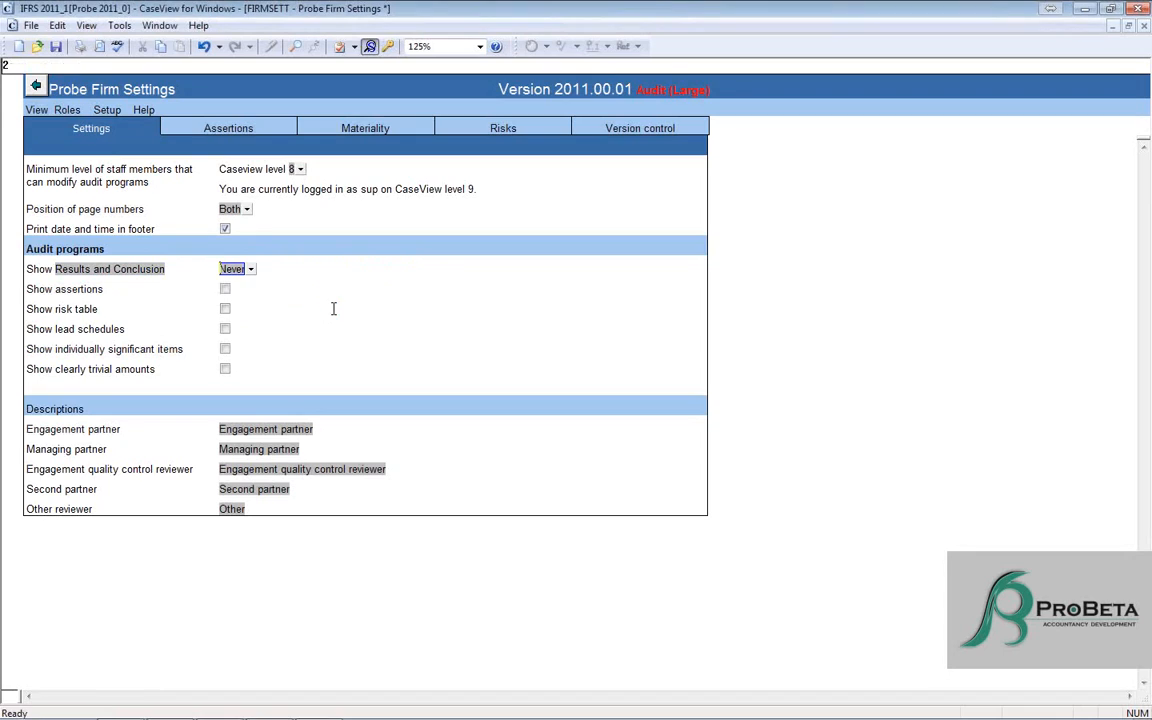
click(251, 269)
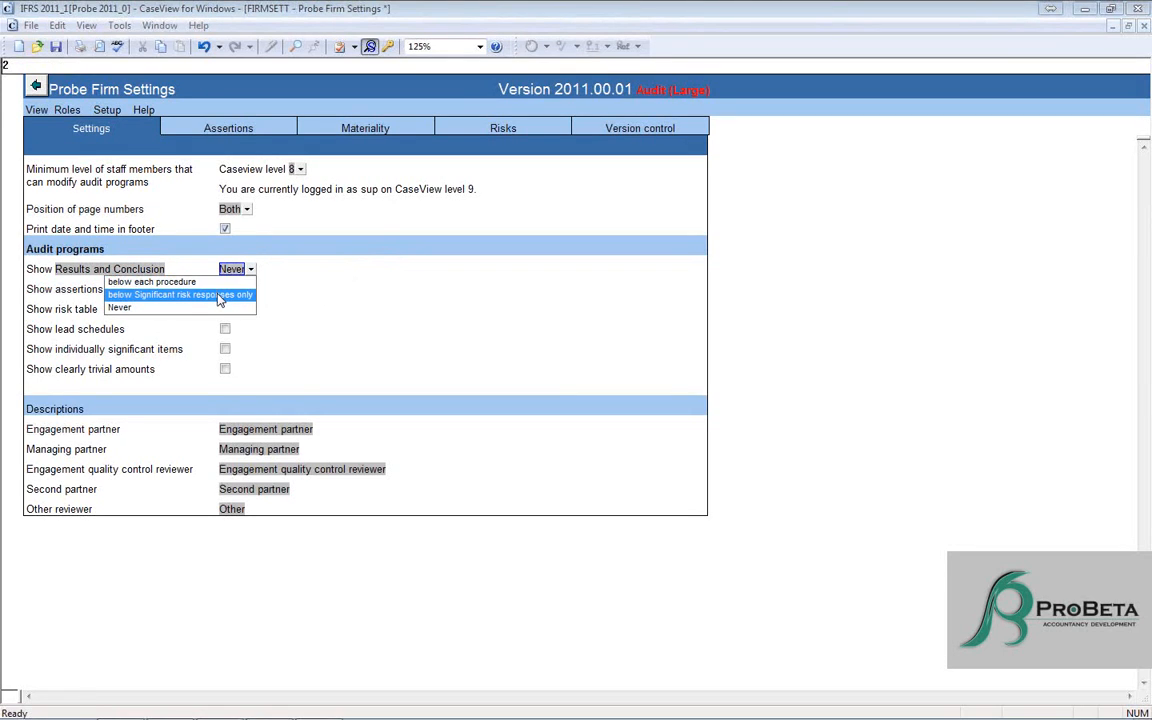
click(217, 284)
click(326, 269)
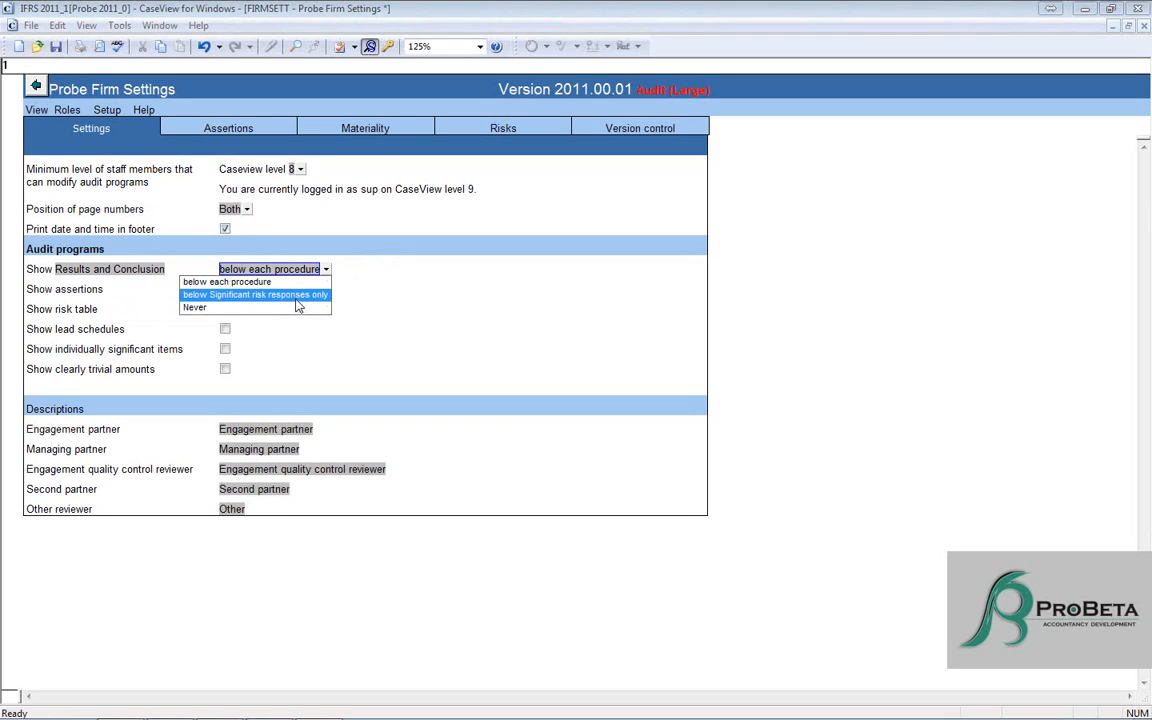
click(296, 298)
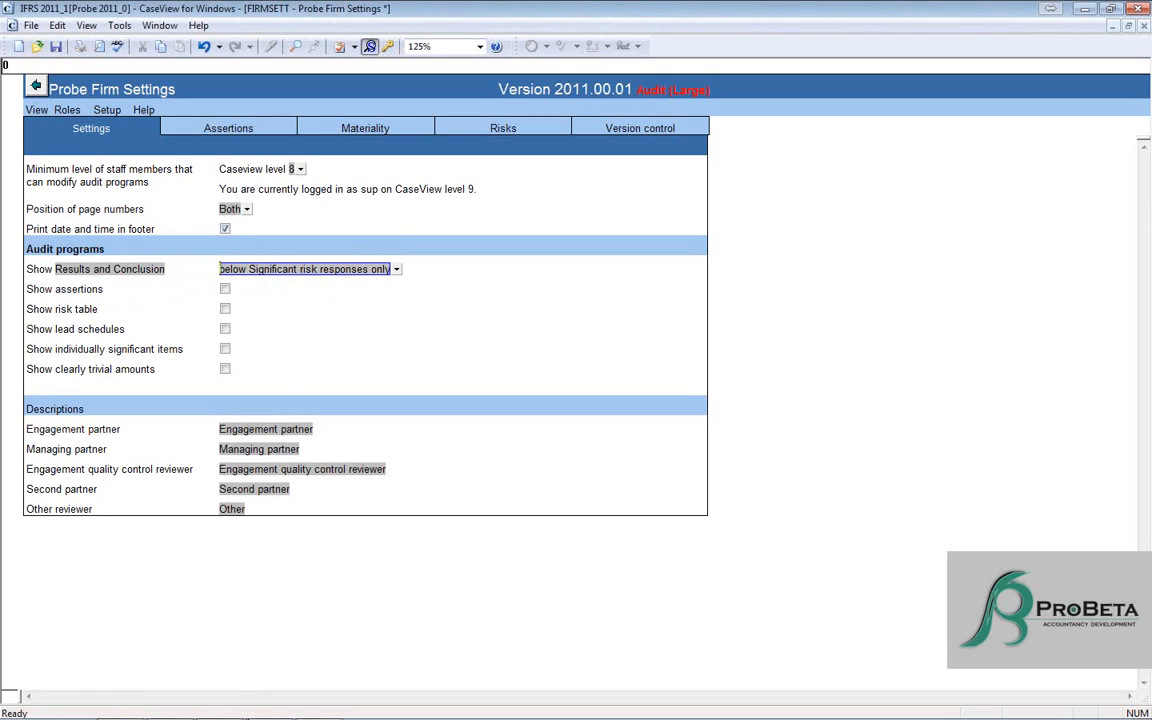
Open the 20.10 Property, plant and equipment work program from CaseWare Working Papers and view its extended analytical and required procedures
click(270, 704)
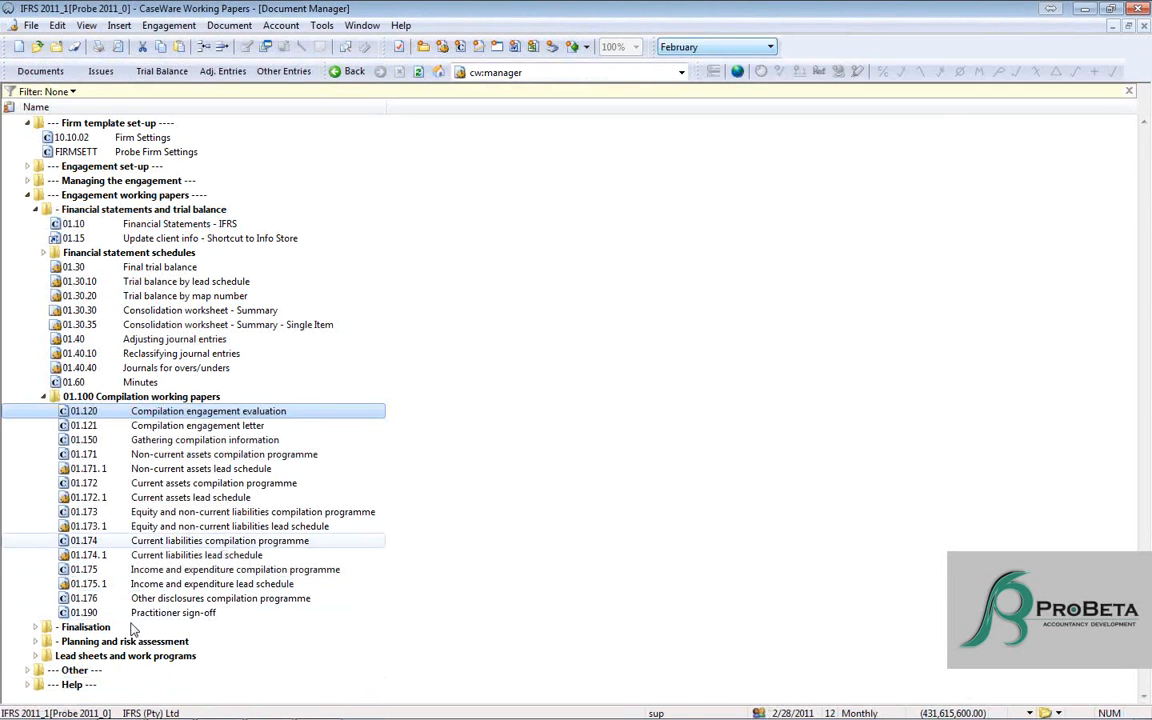
double_click(104, 657)
double_click(104, 541)
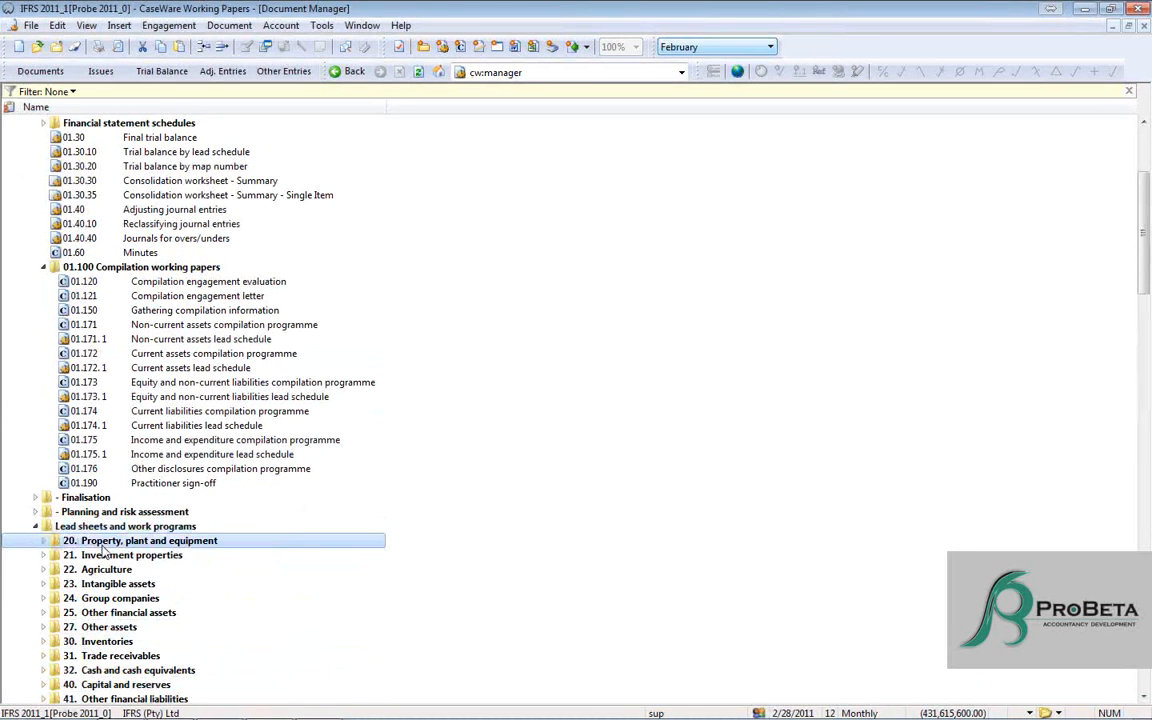
double_click(104, 555)
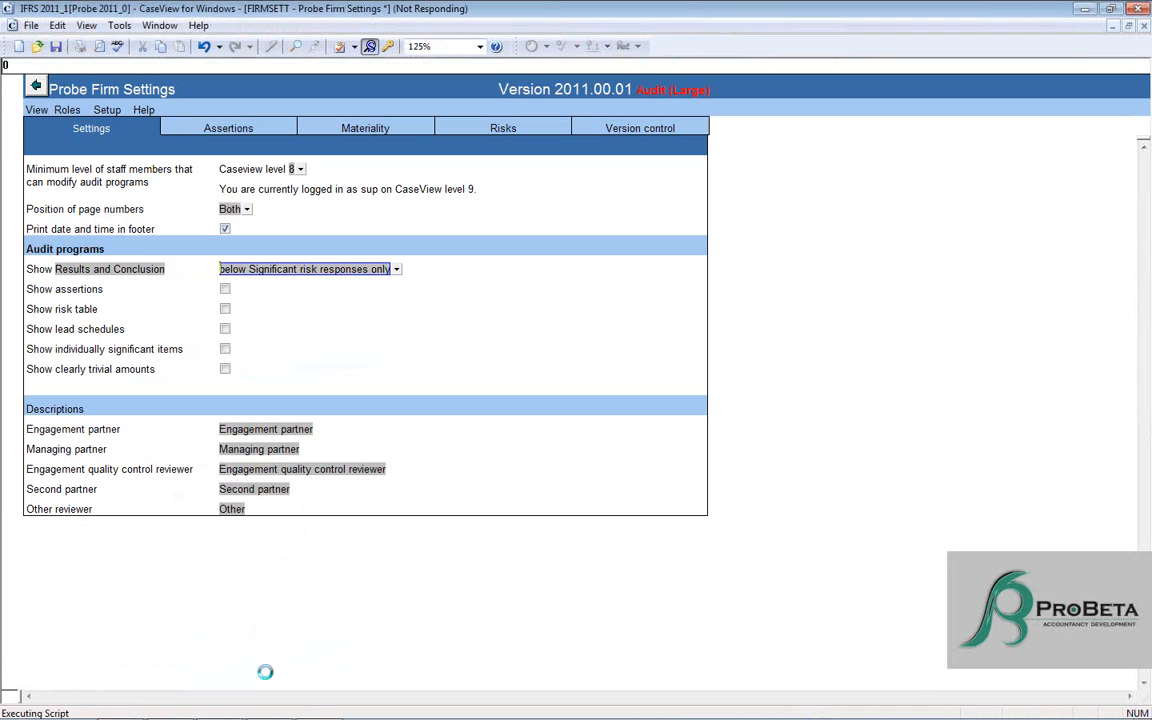
mouse_move(317, 705)
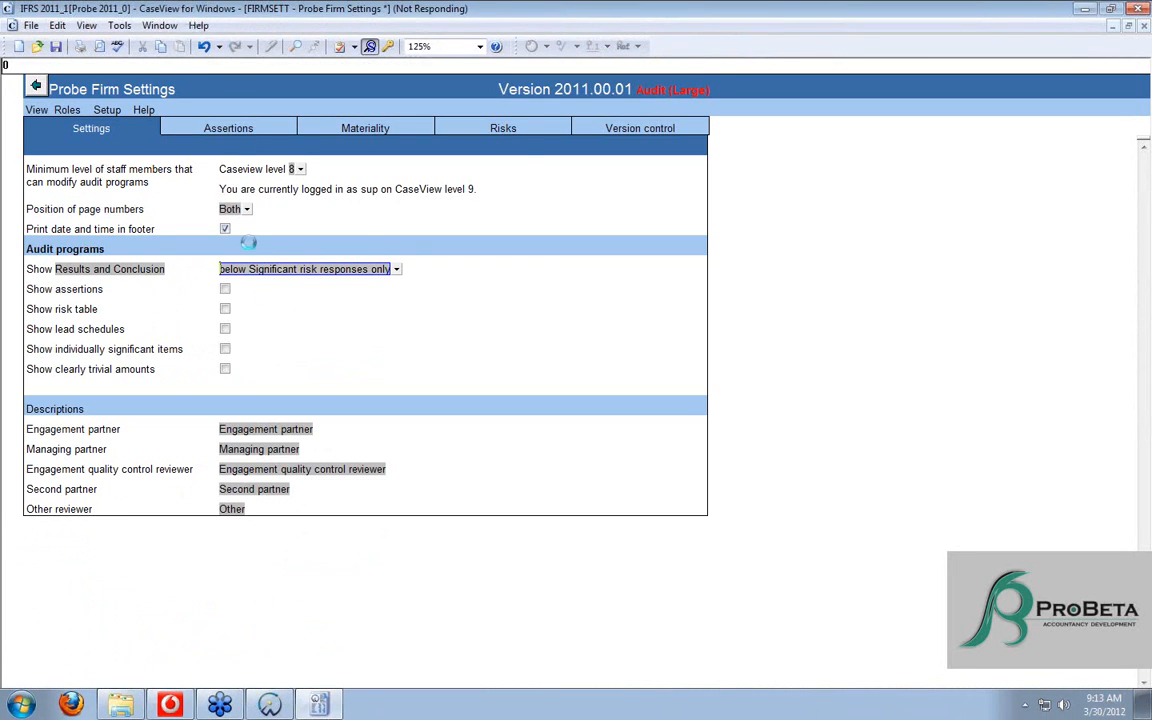
click(183, 127)
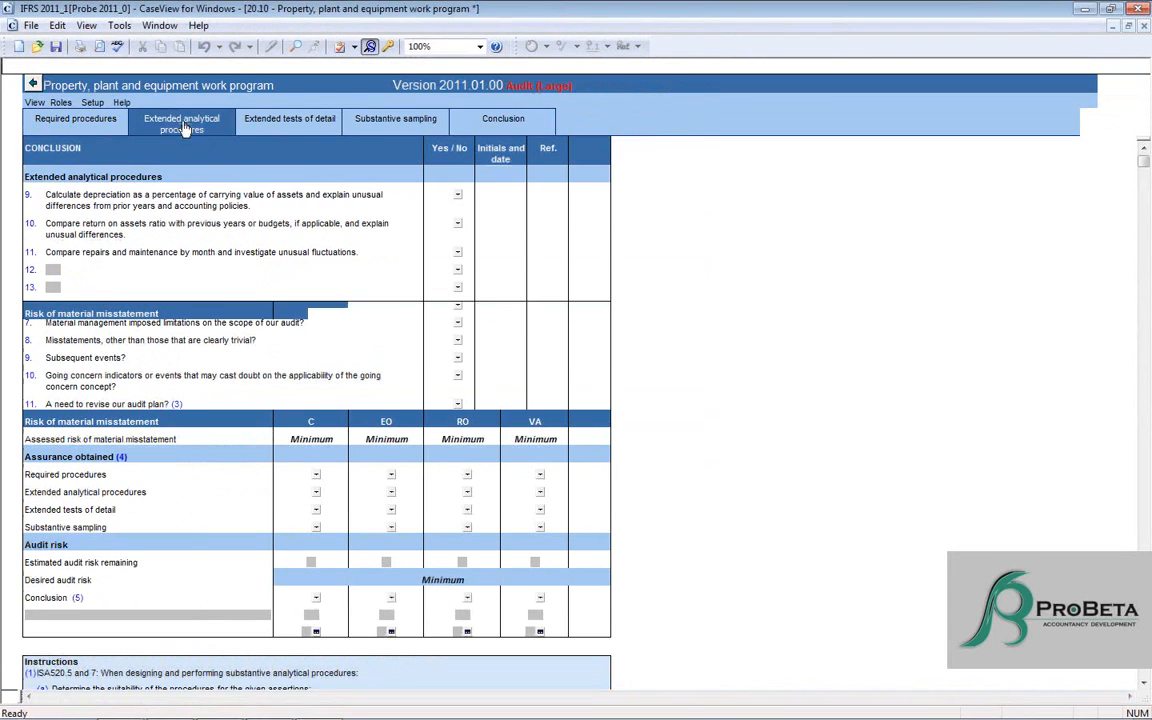
click(58, 116)
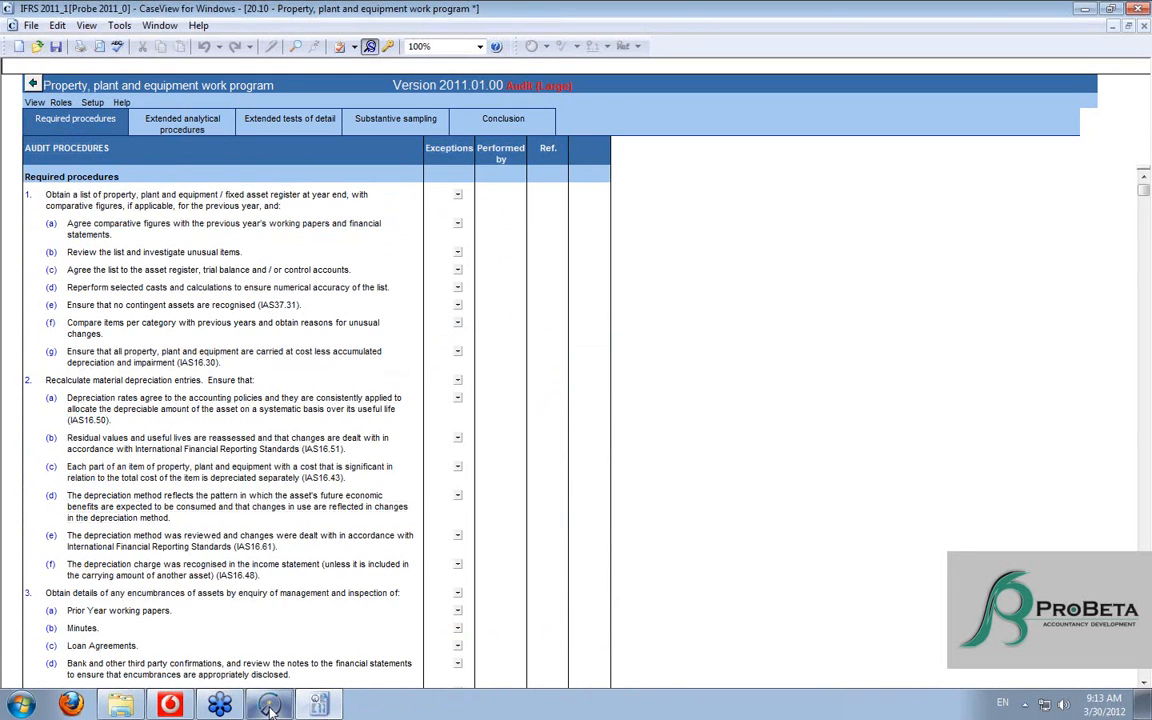
Switch from the work program back to the Probe Firm Settings document
mouse_move(312, 707)
click(158, 25)
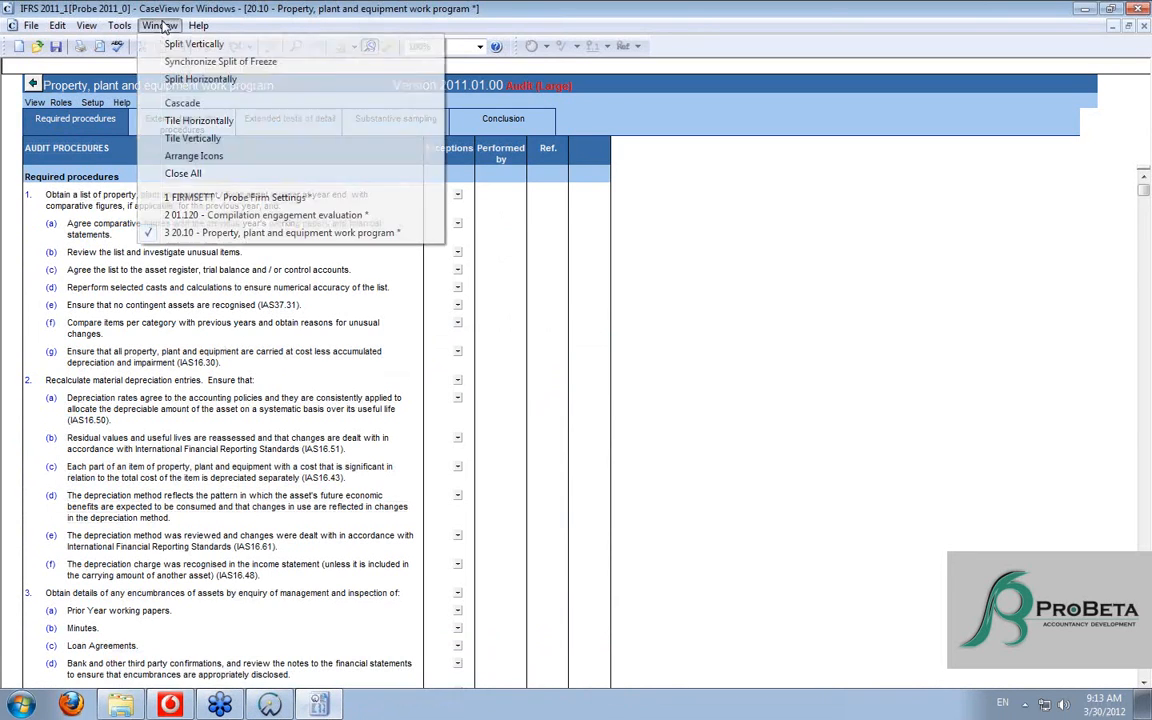
click(185, 200)
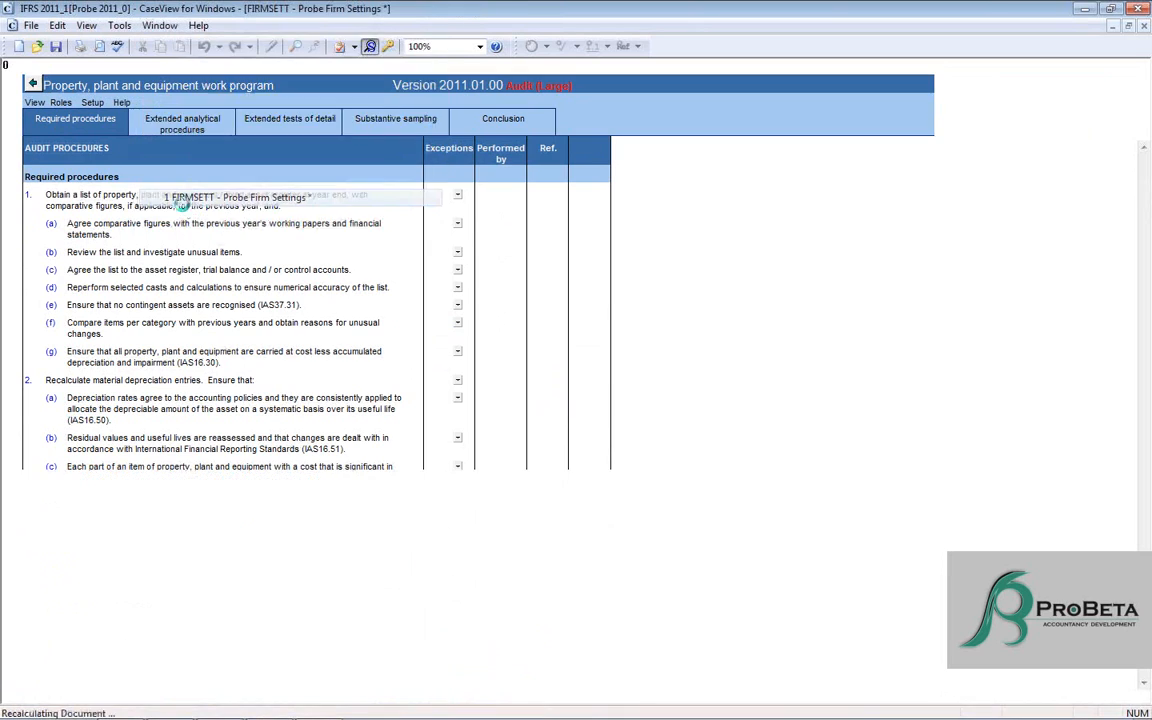
Set Results and Conclusion to show below each procedure and view the effect in the 20.10 Property, plant and equipment work program
click(397, 270)
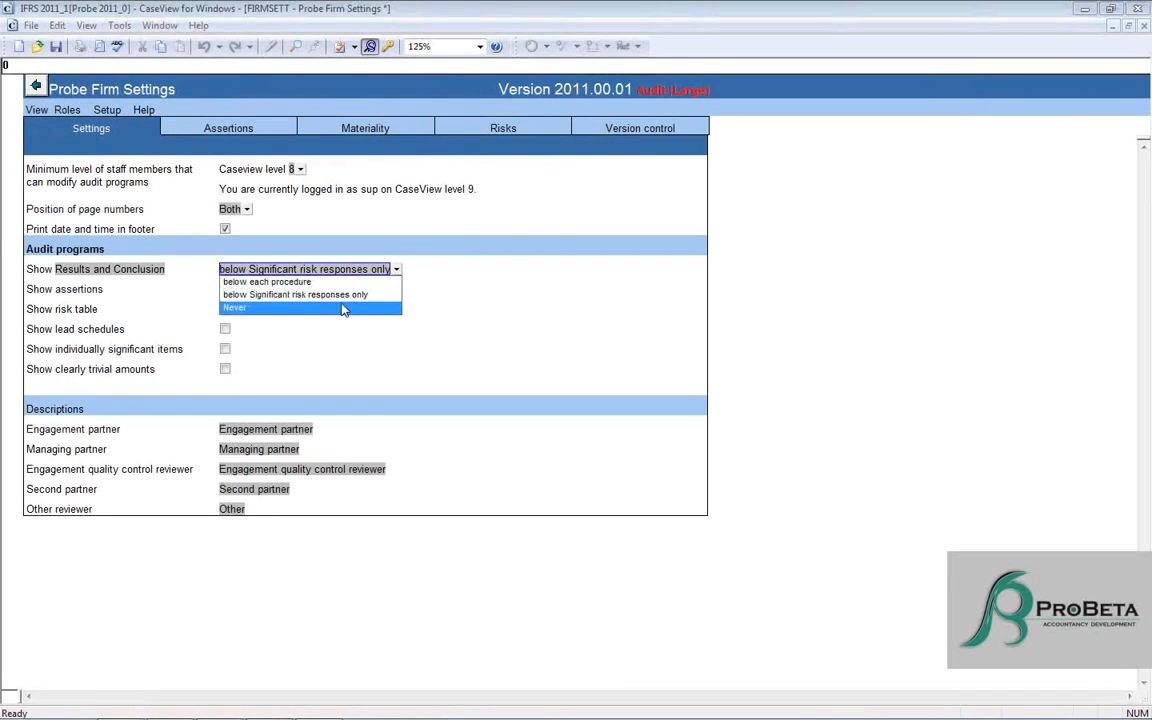
click(317, 284)
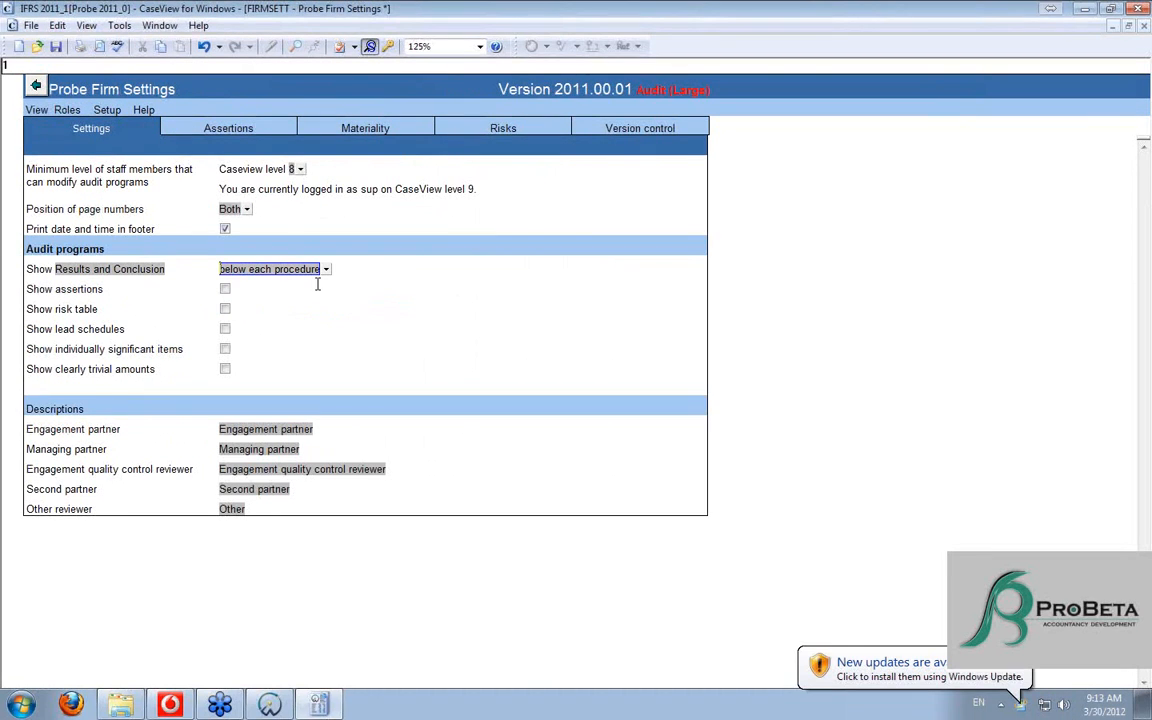
click(160, 25)
click(197, 233)
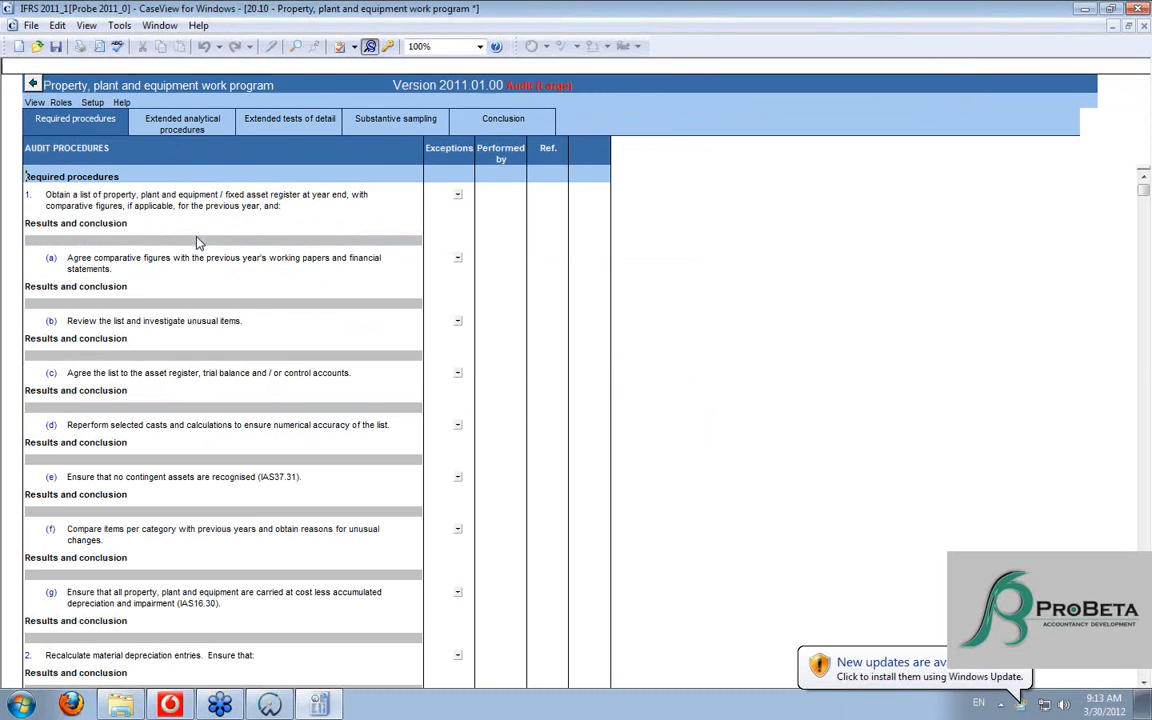
click(88, 241)
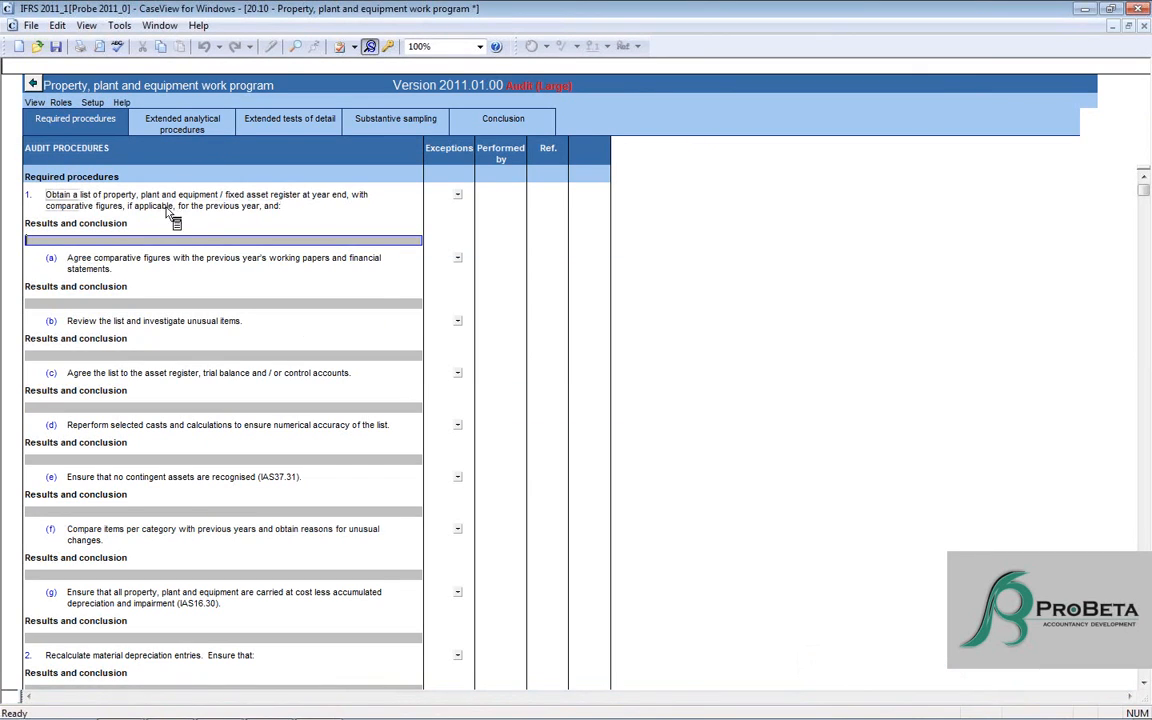
Return to Probe Firm Settings and set Results and Conclusion back to below Significant risk responses only
click(160, 26)
mouse_move(198, 25)
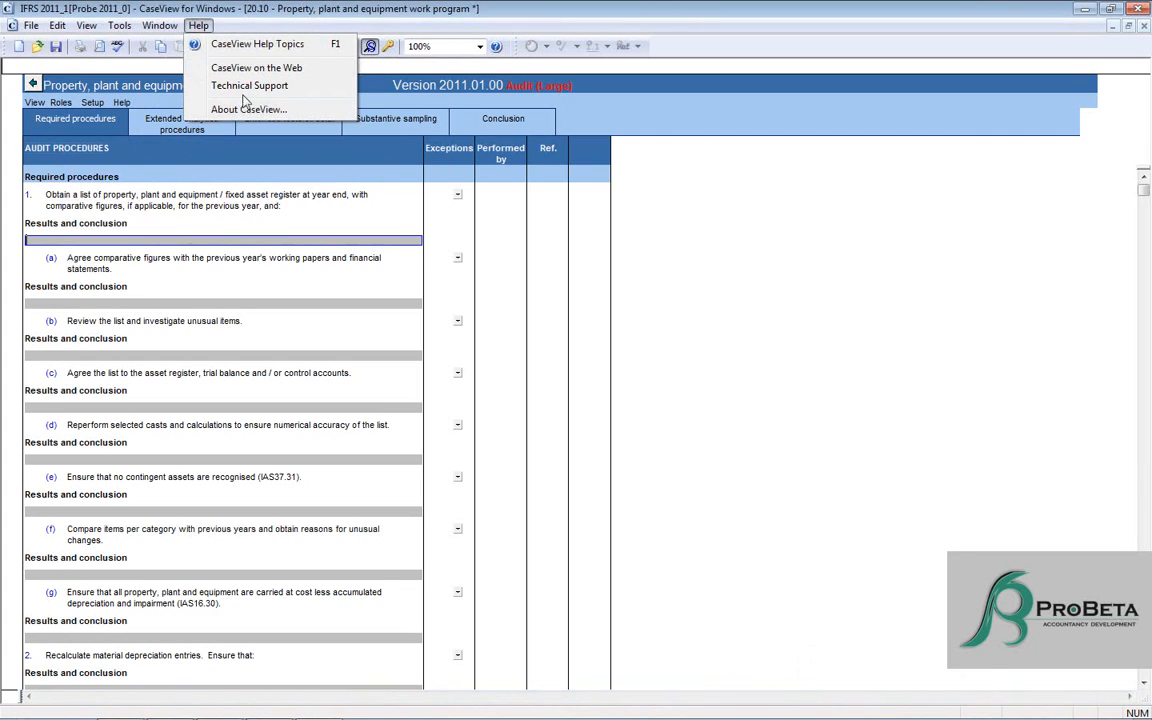
click(167, 8)
click(160, 26)
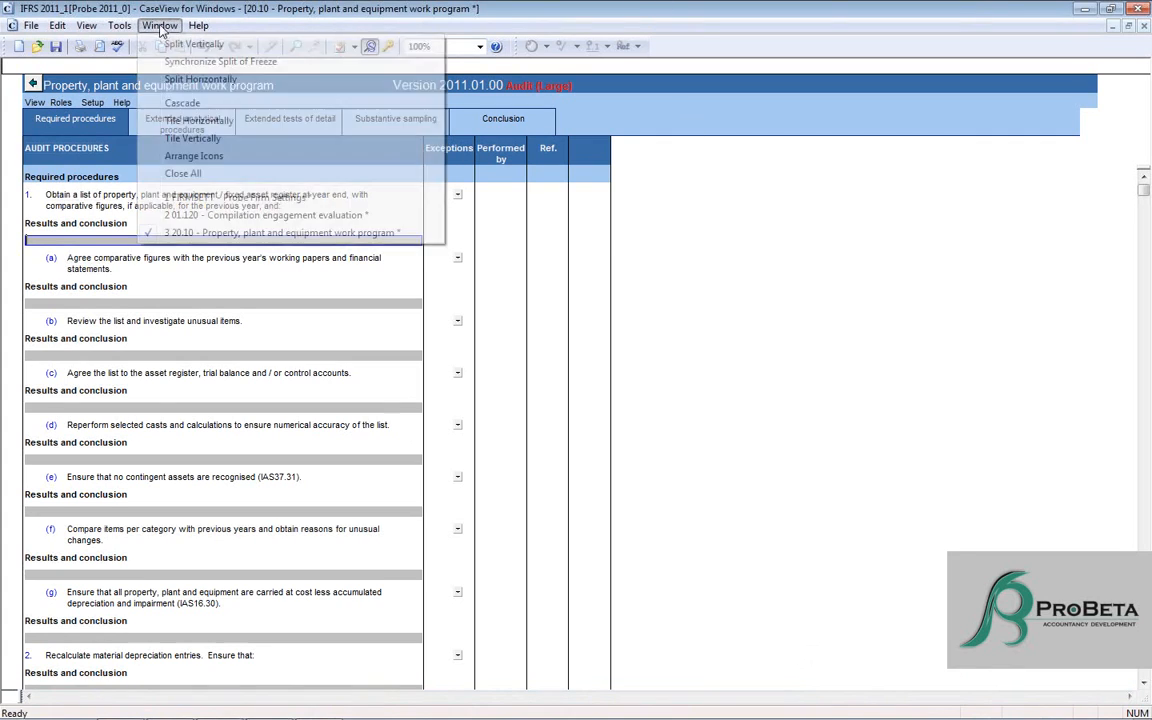
click(178, 197)
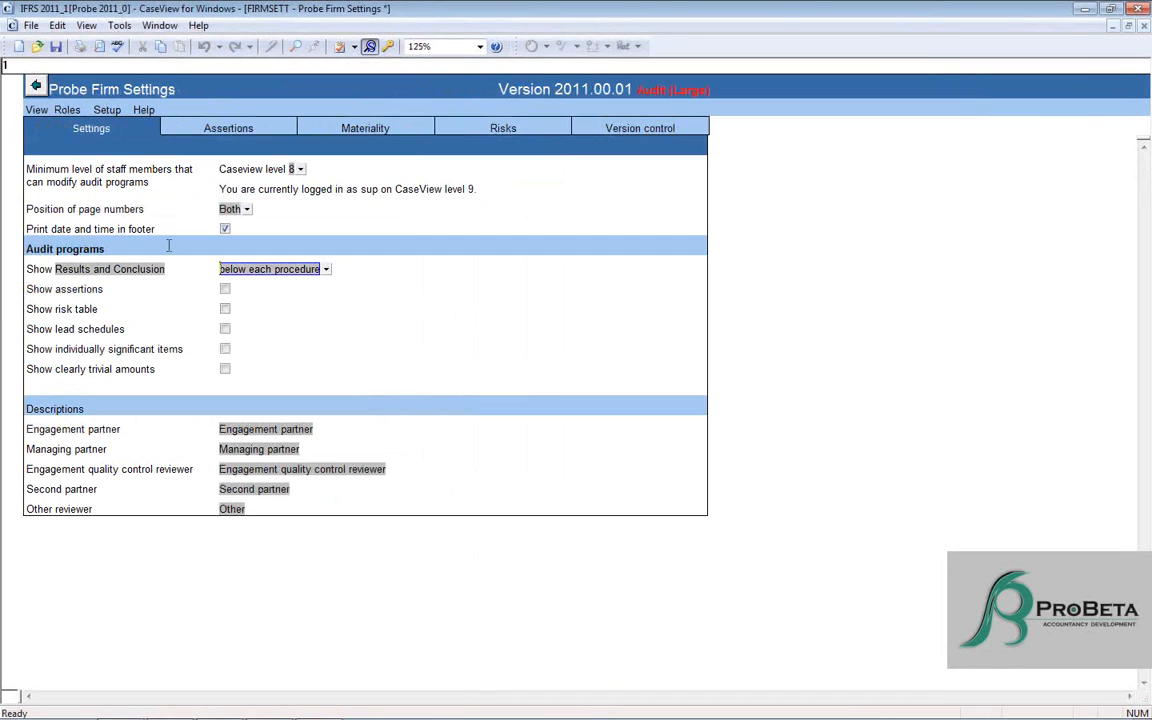
click(325, 269)
click(262, 293)
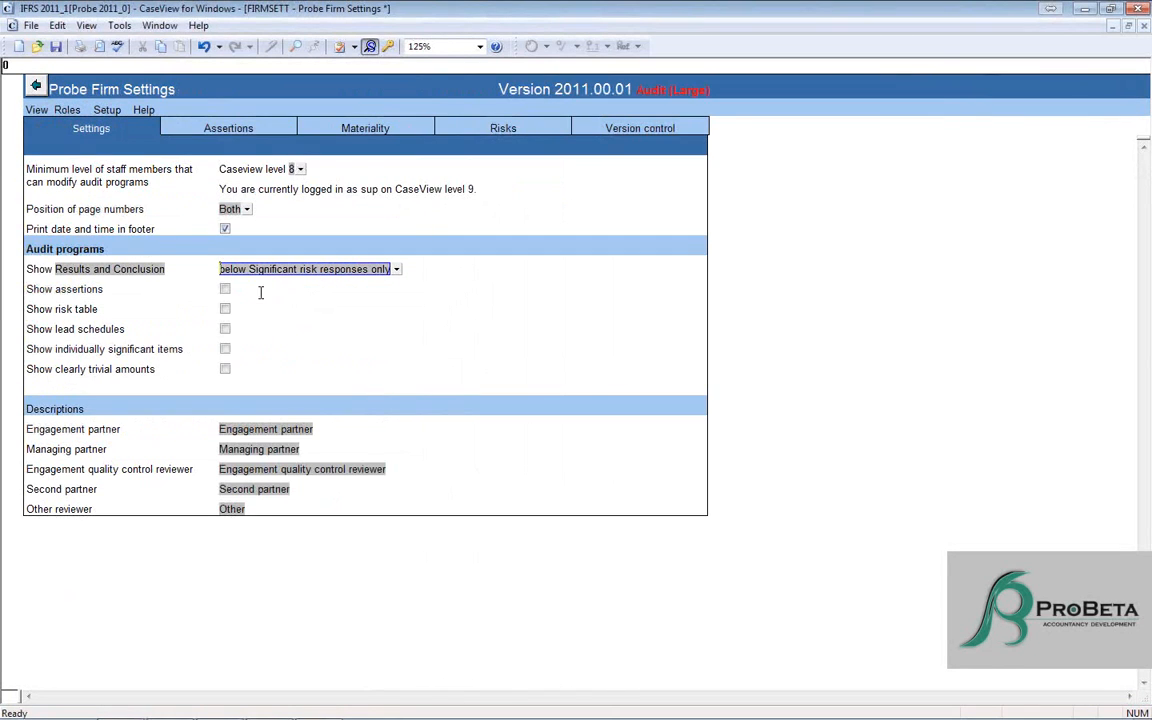
Turn on Show assertions for the audit programs and view the effect in the 20.10 Property, plant and equipment work program
click(57, 293)
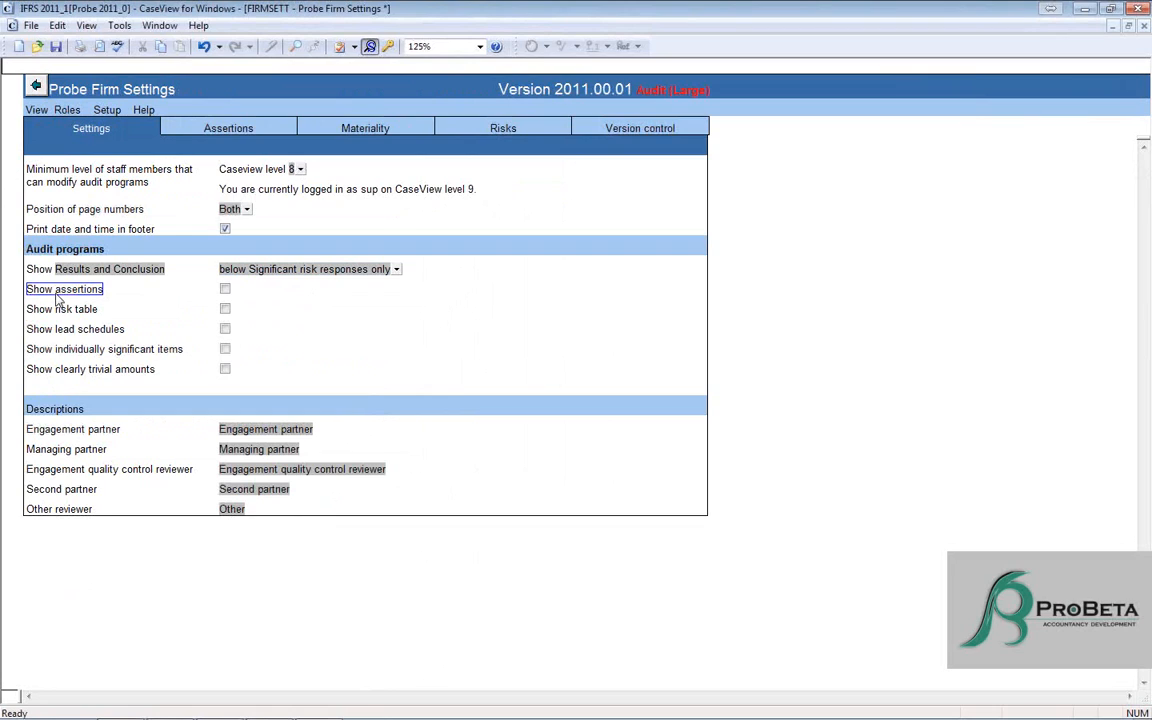
click(225, 290)
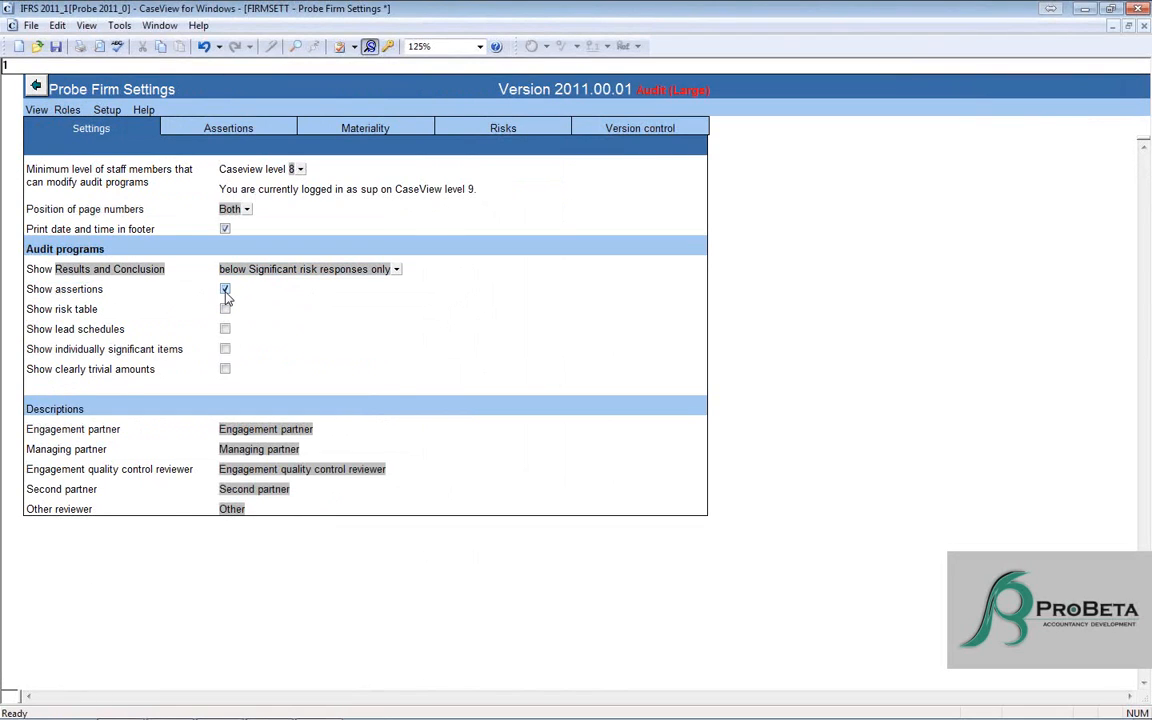
click(159, 25)
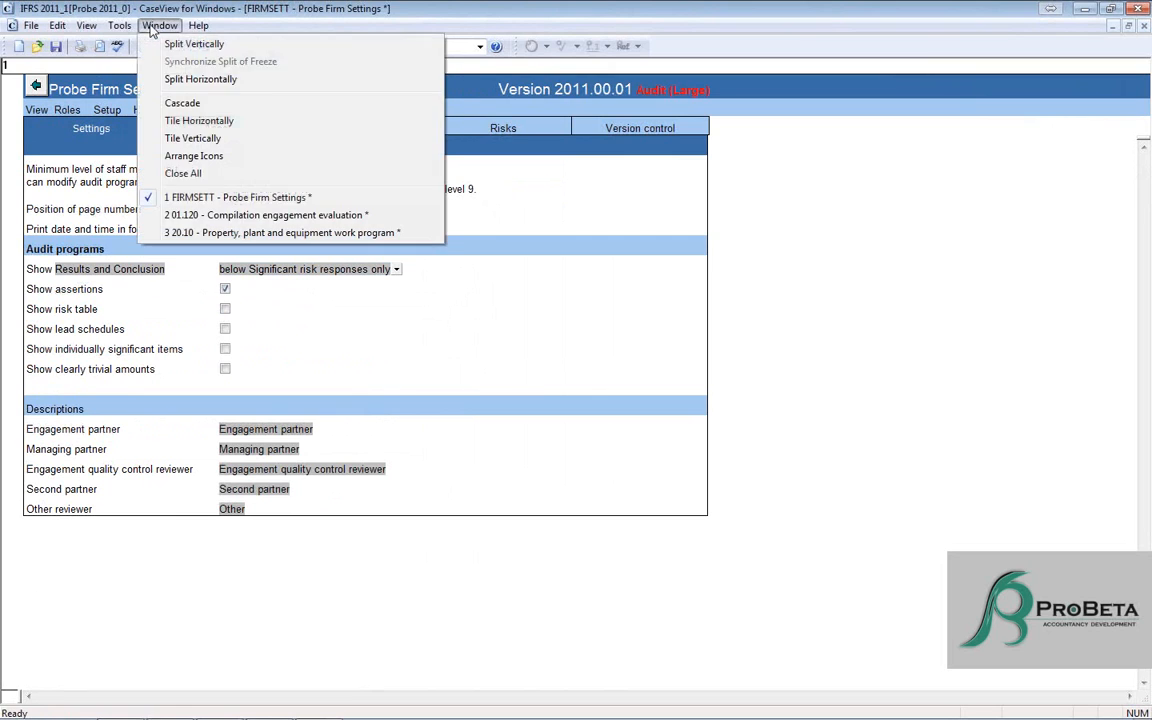
click(196, 232)
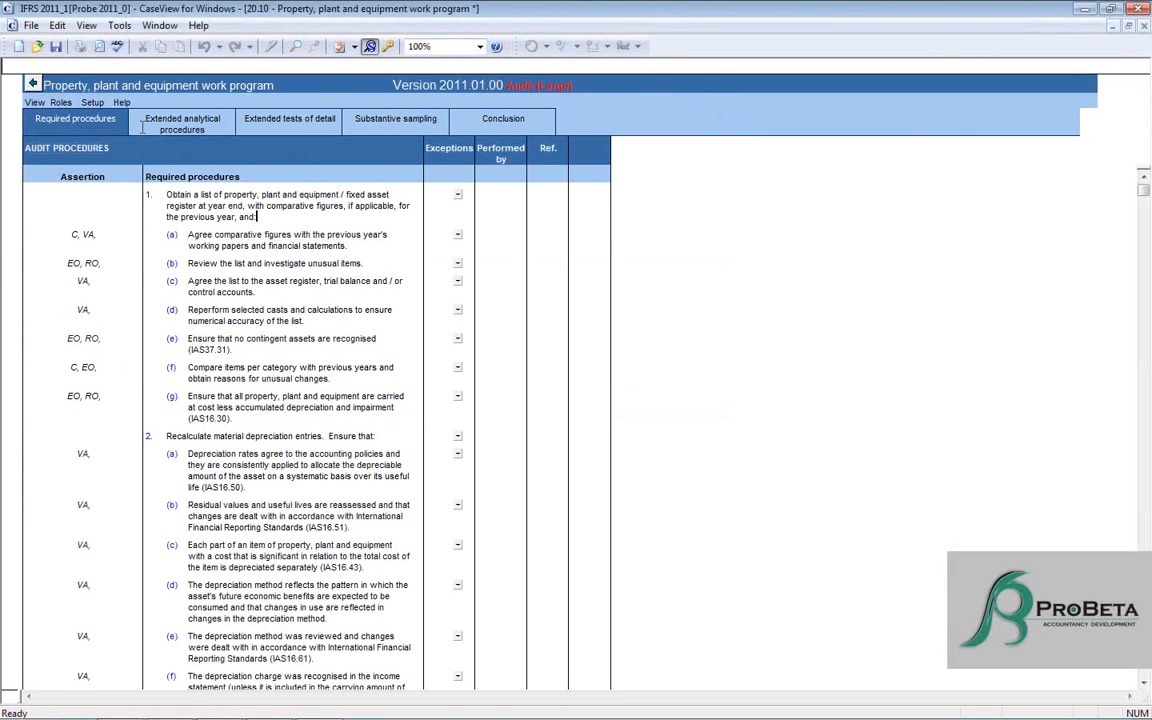
Close the Compilation engagement evaluation document and maximize the Property, plant and equipment work program
click(159, 25)
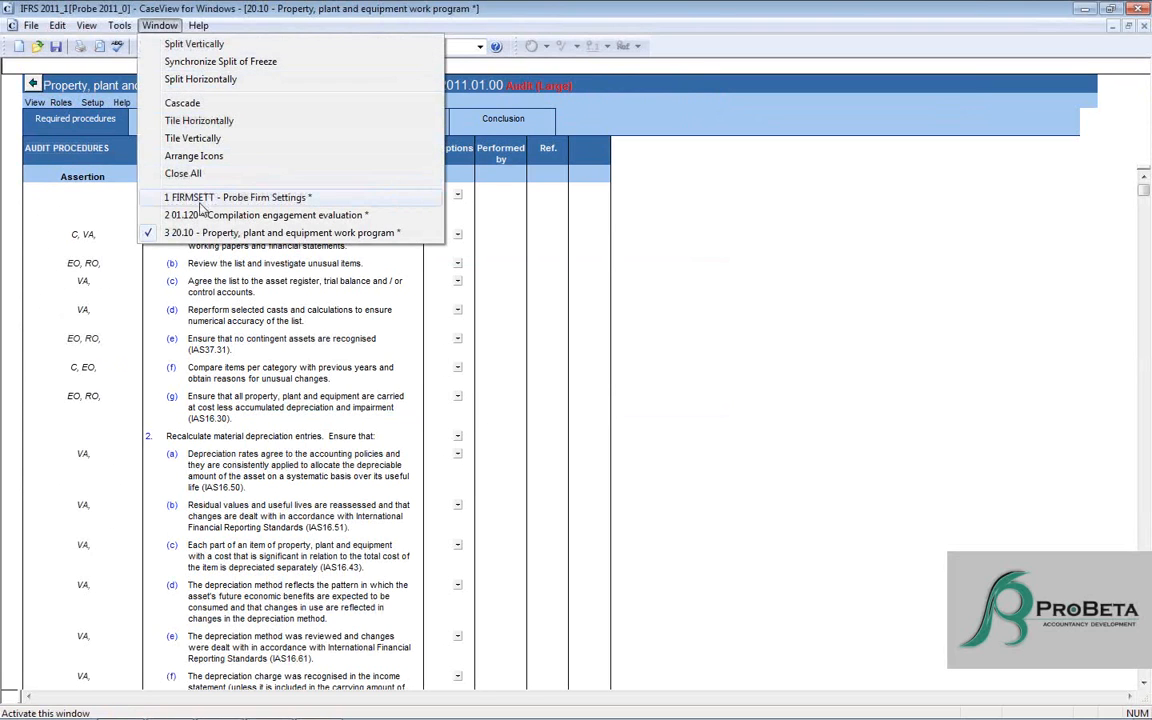
click(201, 215)
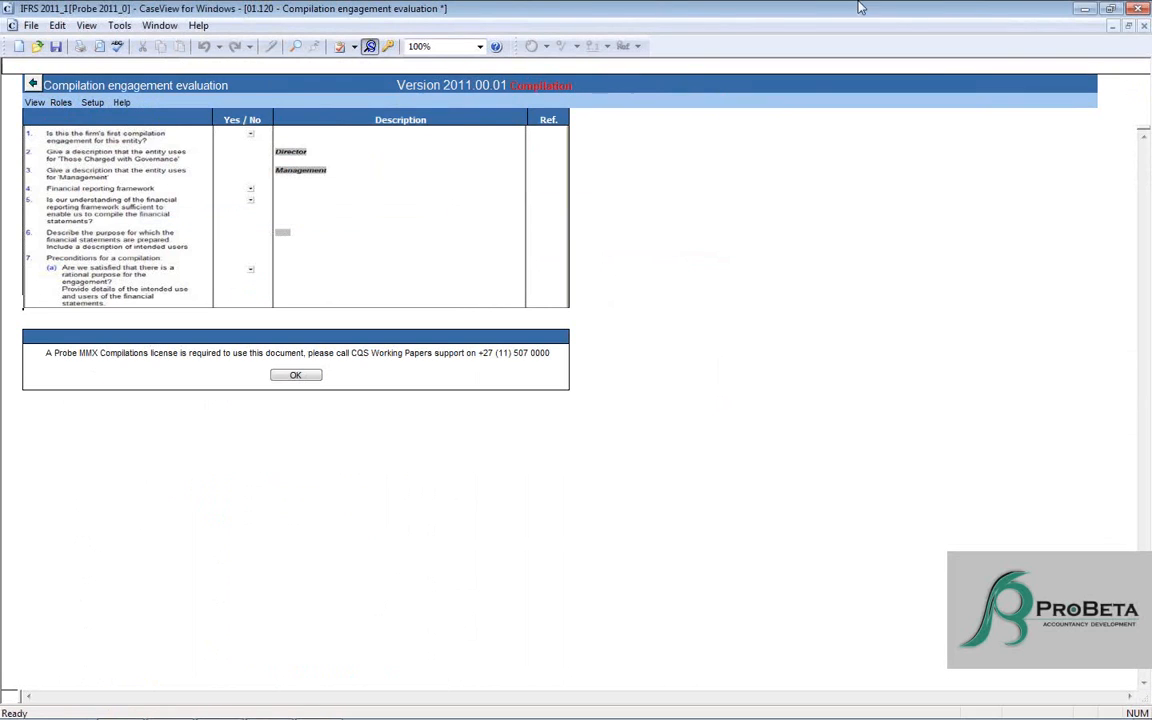
click(1141, 27)
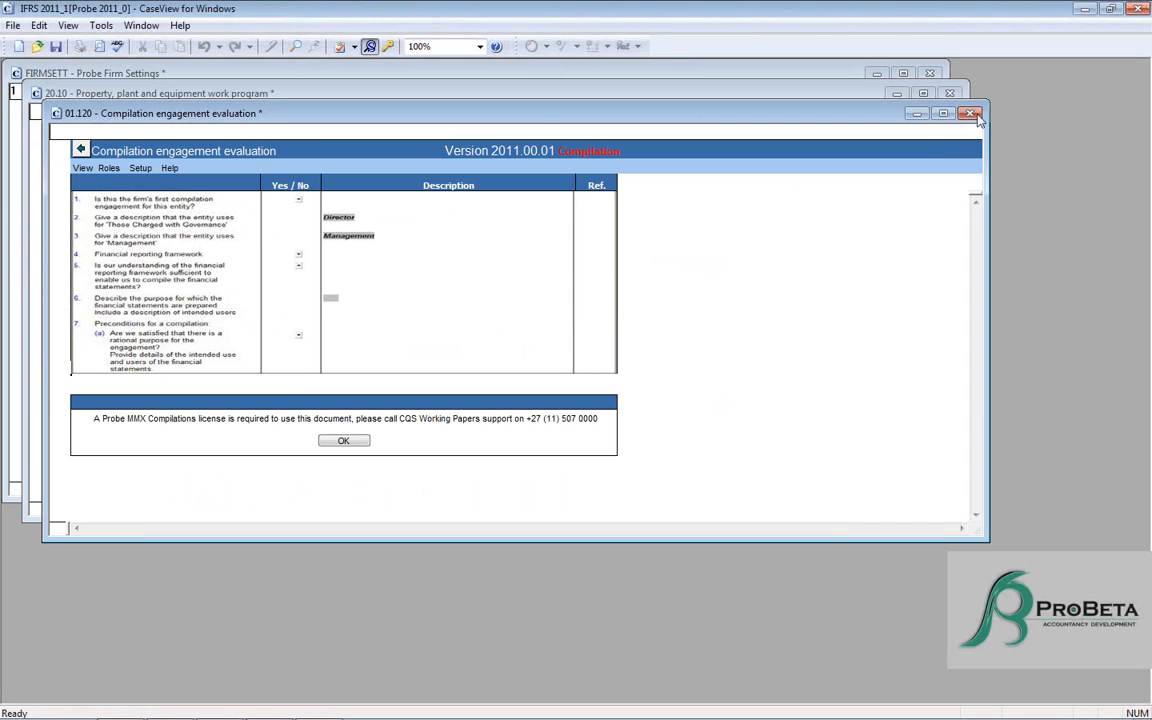
click(636, 440)
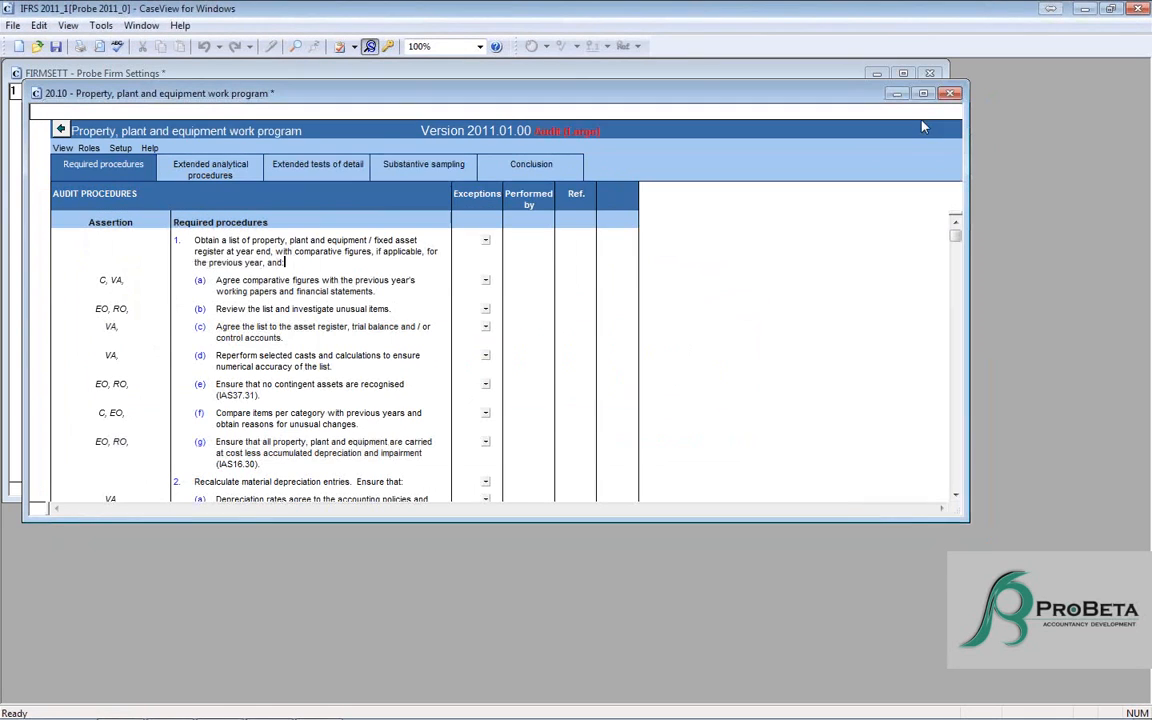
click(924, 94)
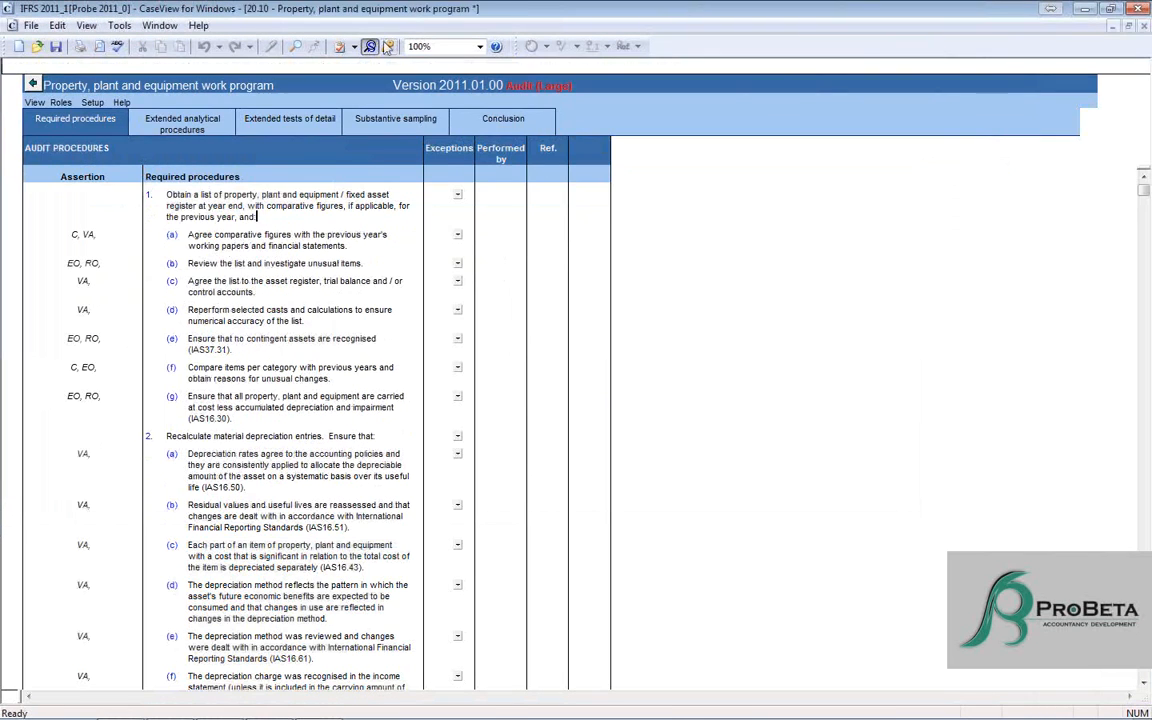
In Probe Firm Settings, turn on the risk table, lead schedules, individually significant items and clearly trivial amounts for audit programs
click(160, 25)
click(180, 199)
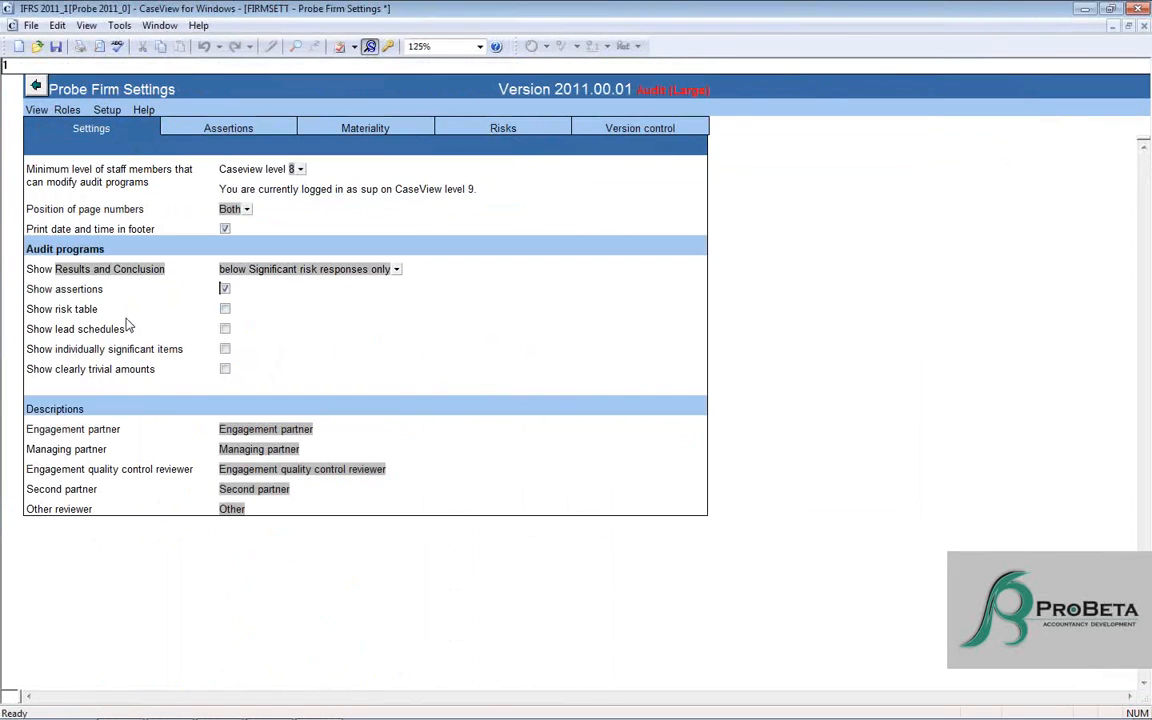
click(225, 309)
click(225, 329)
click(225, 369)
Switch to the Property, plant and equipment work program and examine its risk assessment and lead schedules, including the clearly trivial amount
click(160, 25)
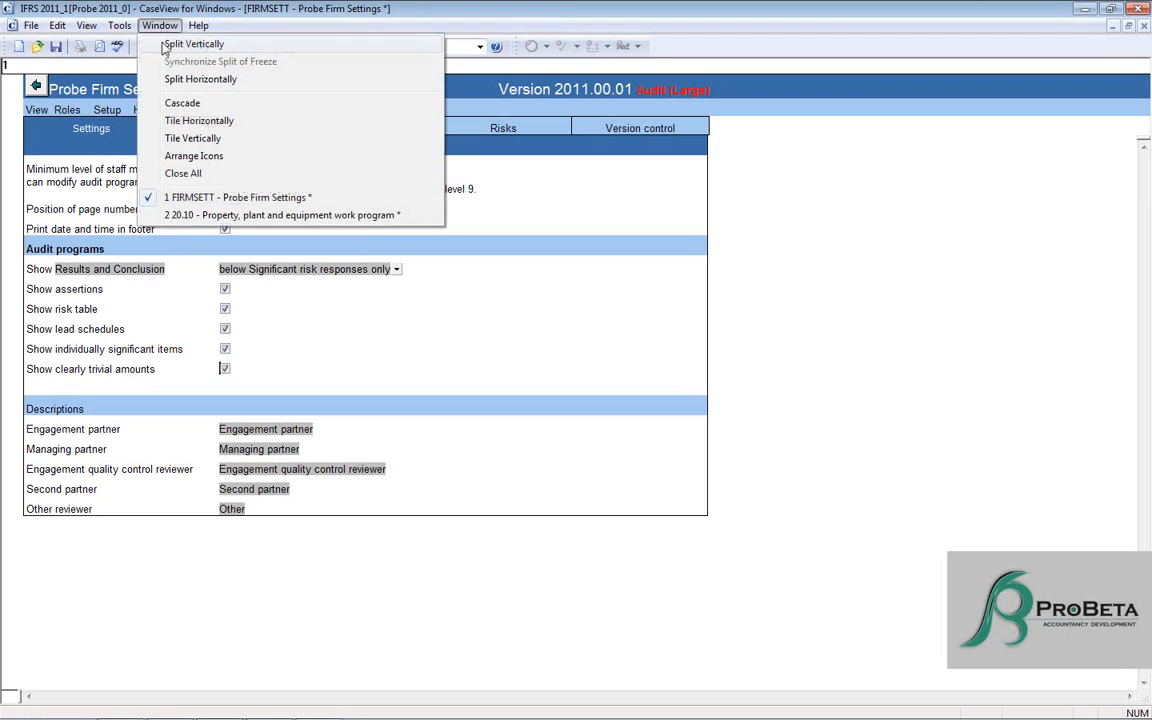
click(181, 214)
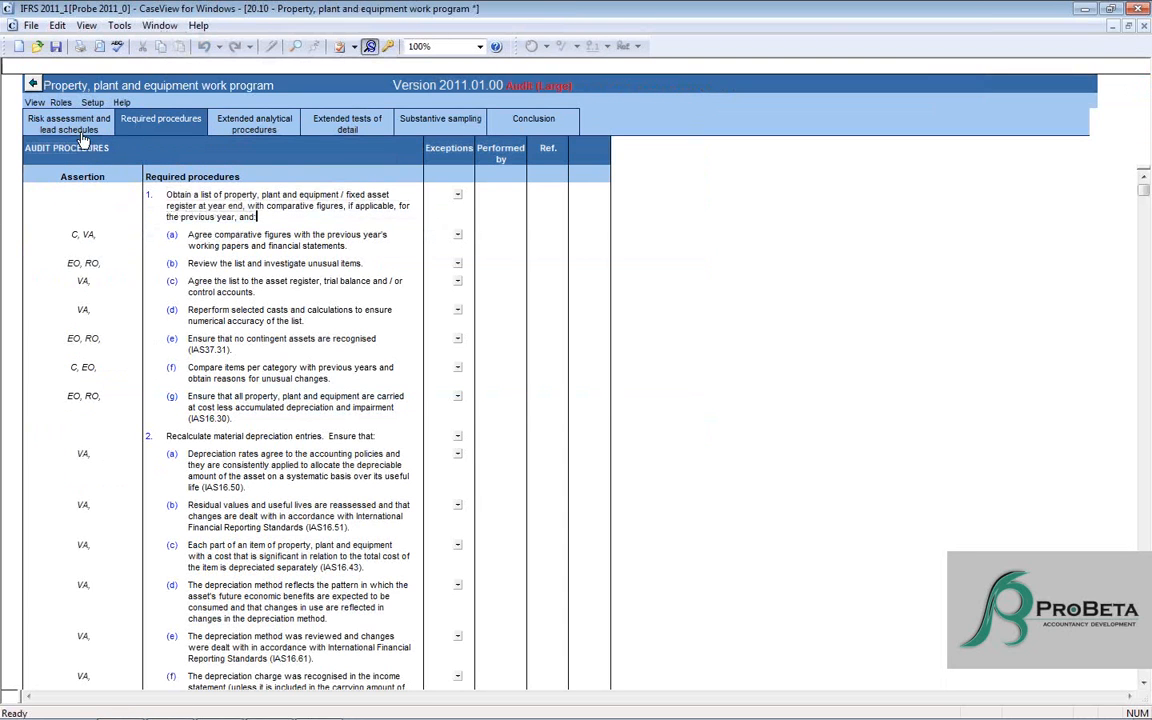
click(78, 130)
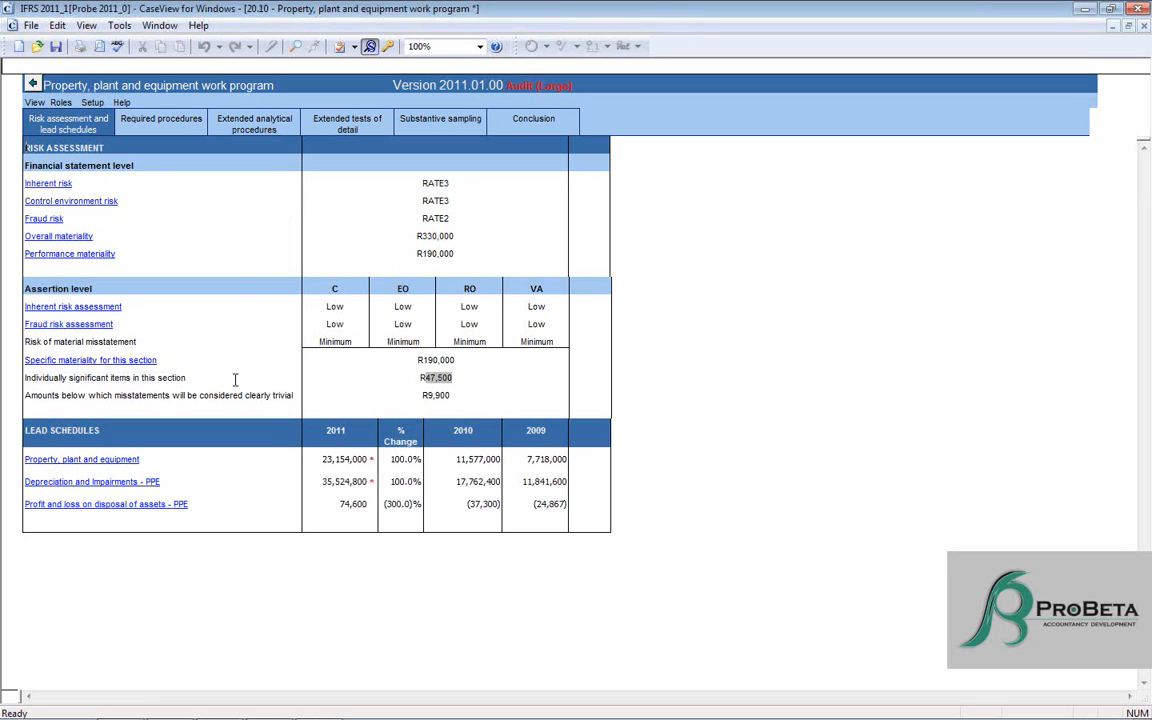
click(158, 397)
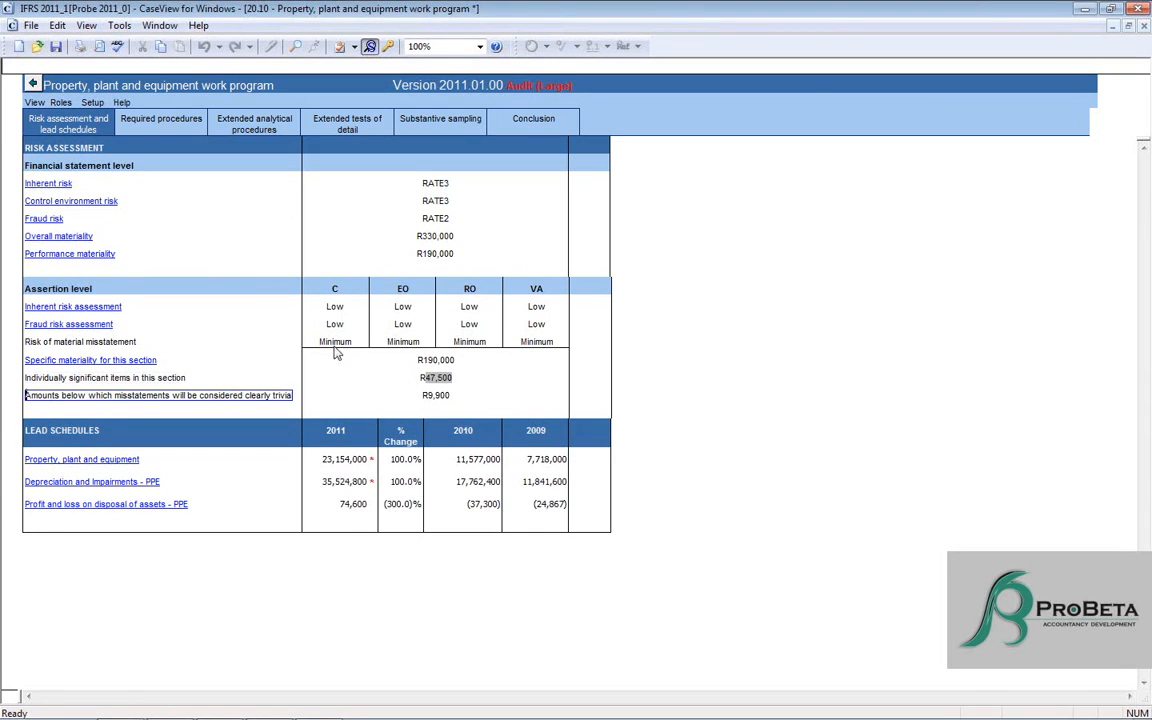
Turn off Show lead schedules in Probe Firm Settings and view the effect on the work program's risk assessment
click(160, 26)
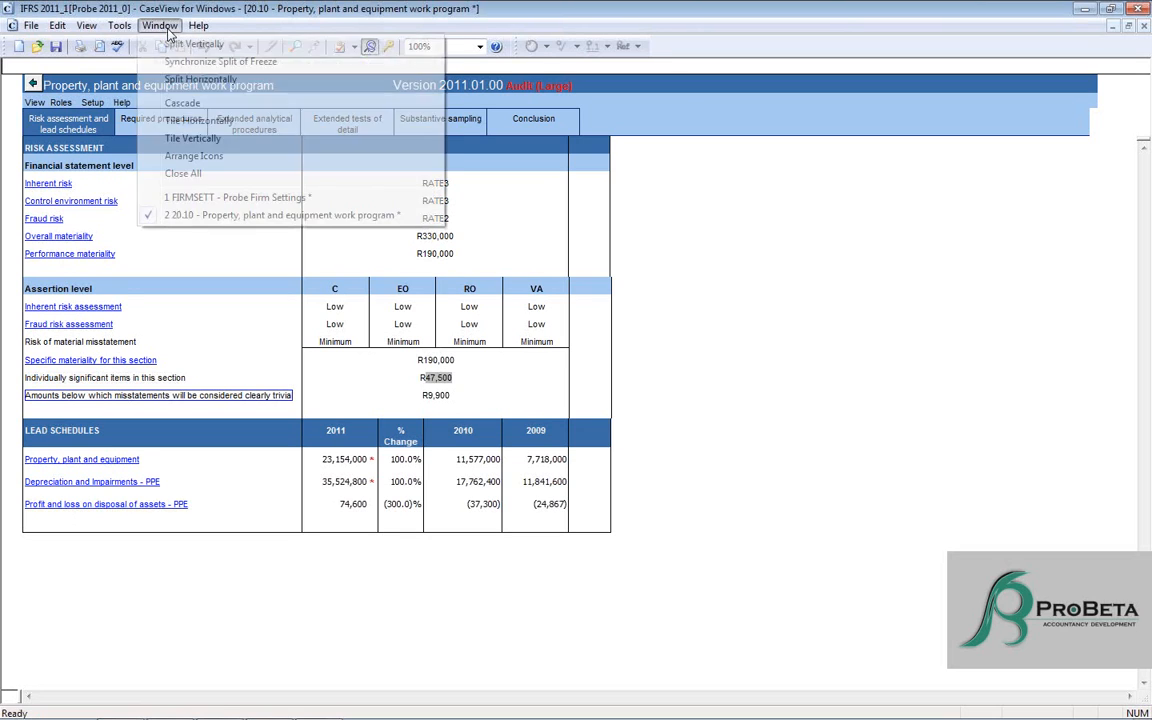
click(193, 199)
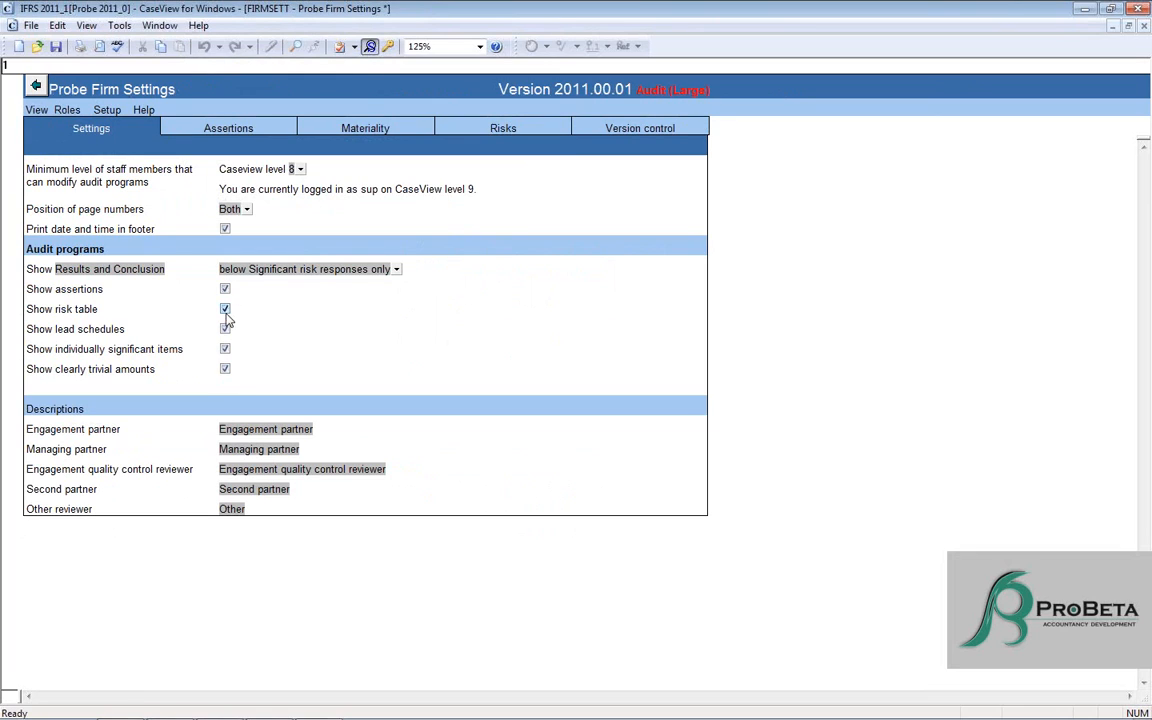
click(225, 329)
click(160, 25)
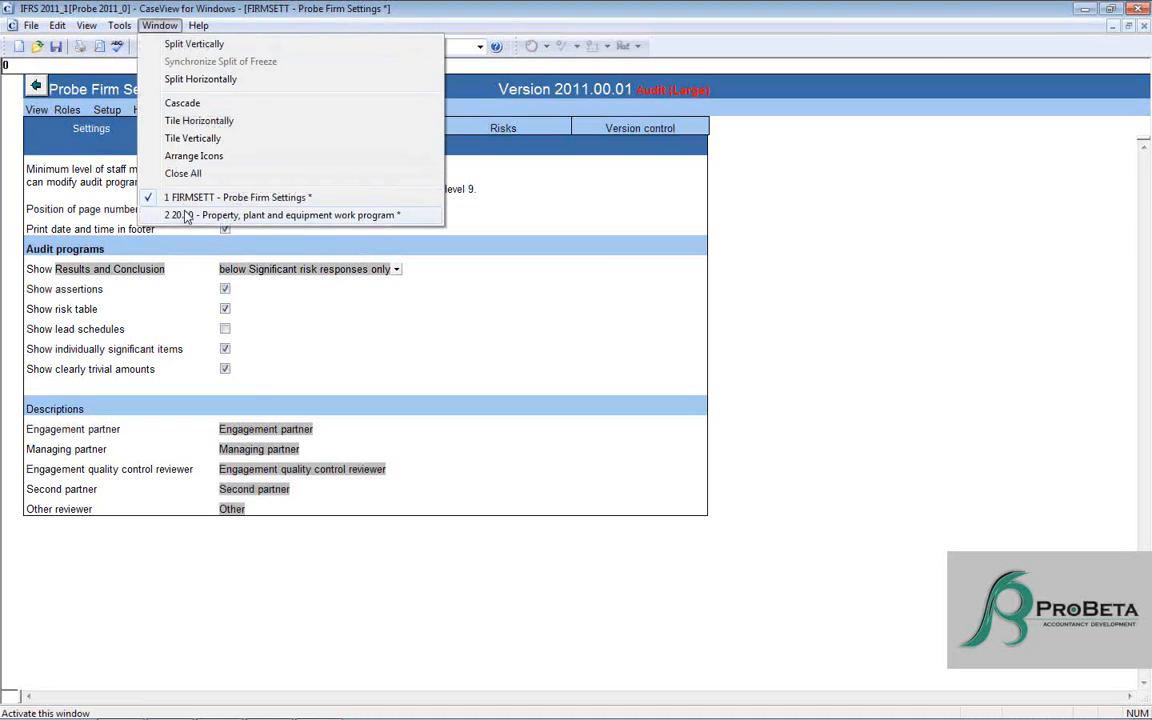
click(193, 212)
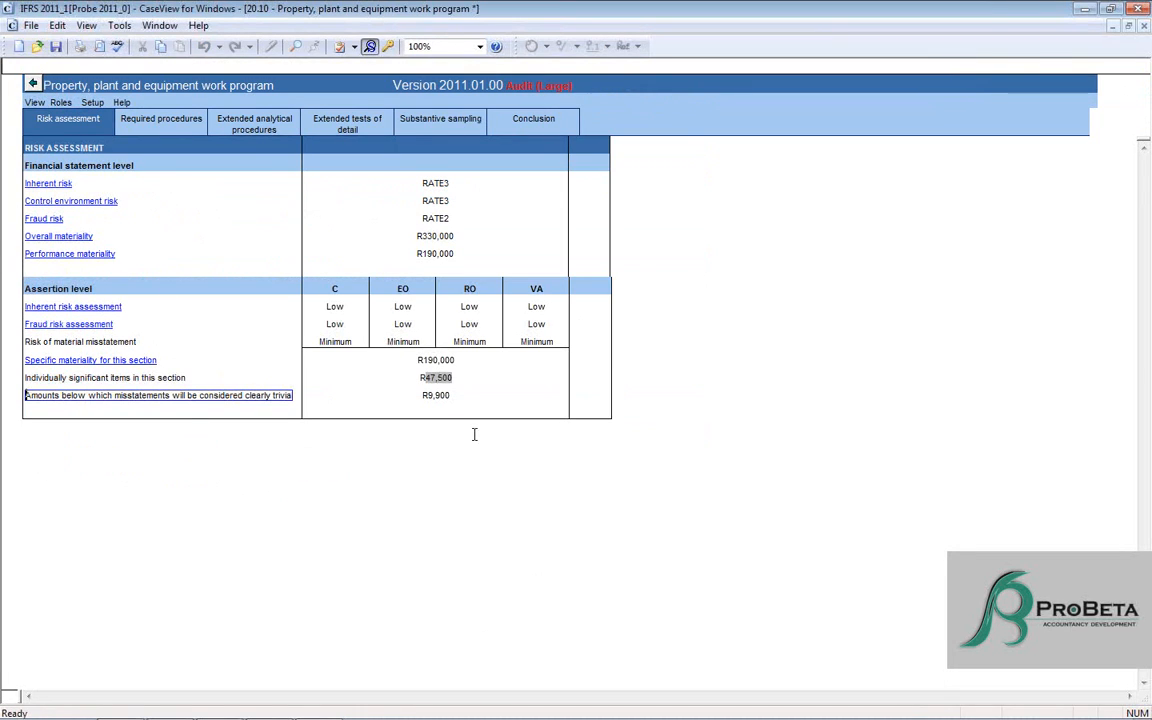
Return to Probe Firm Settings and look over the Descriptions section, including the Engagement partner description
click(158, 25)
click(193, 195)
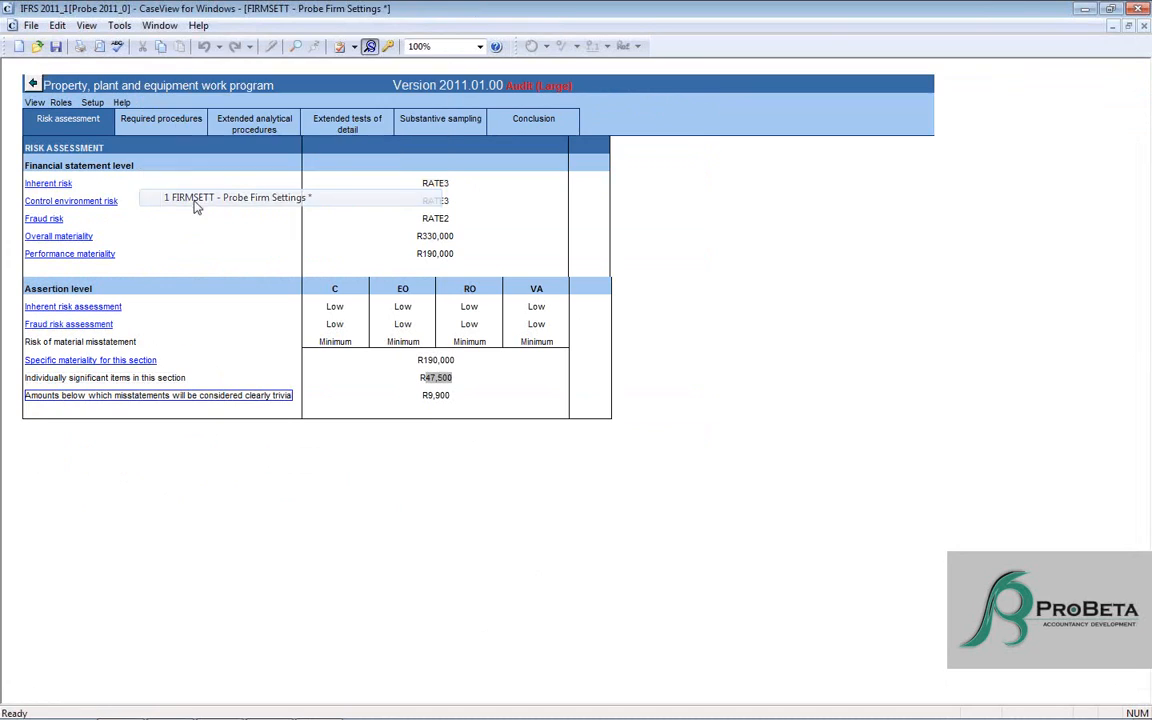
click(45, 411)
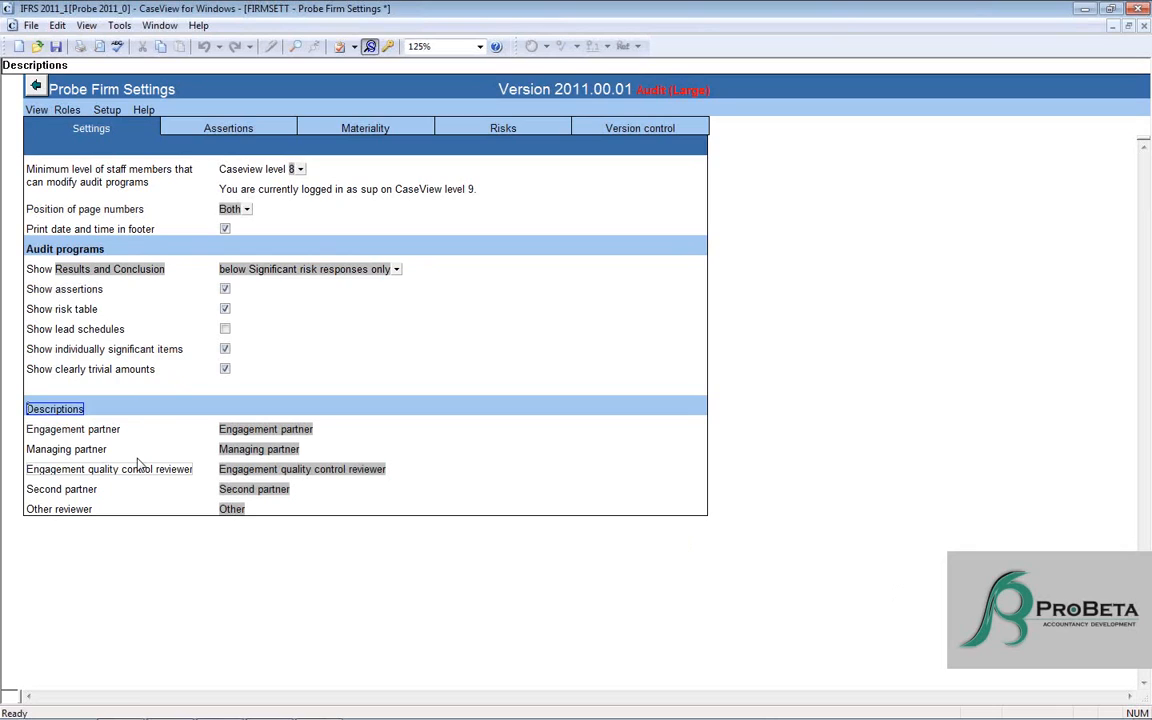
click(258, 430)
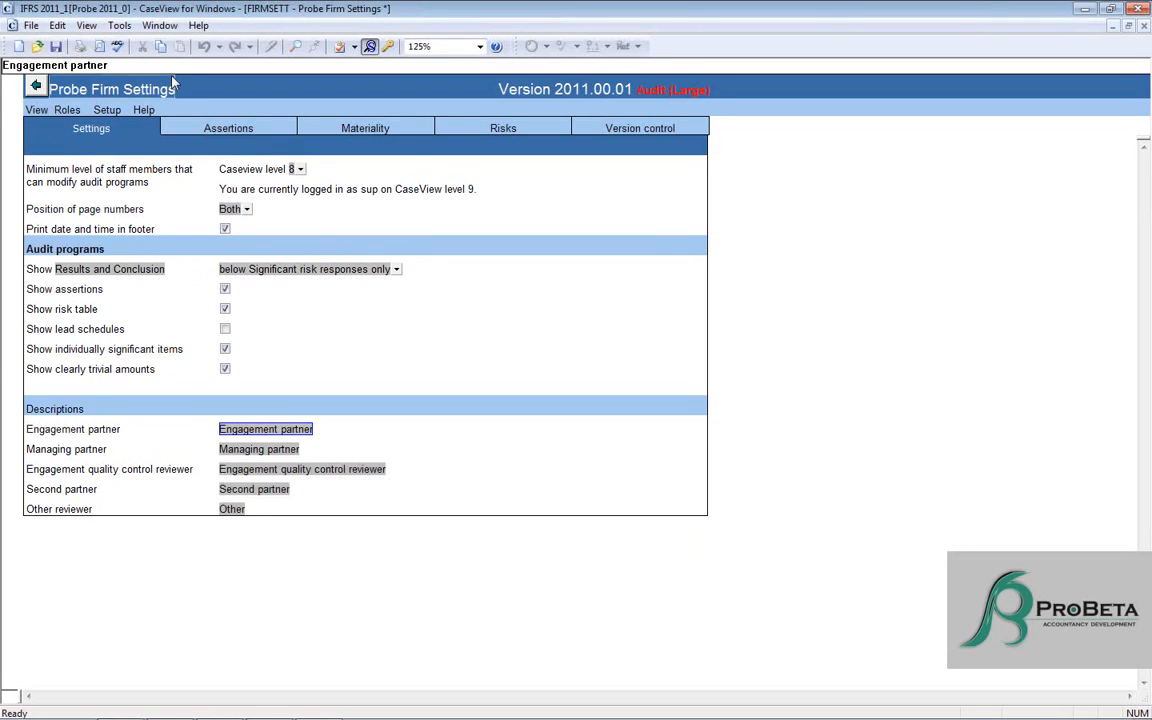
In the Assertions settings, change the Completeness abbreviation to CO
click(230, 130)
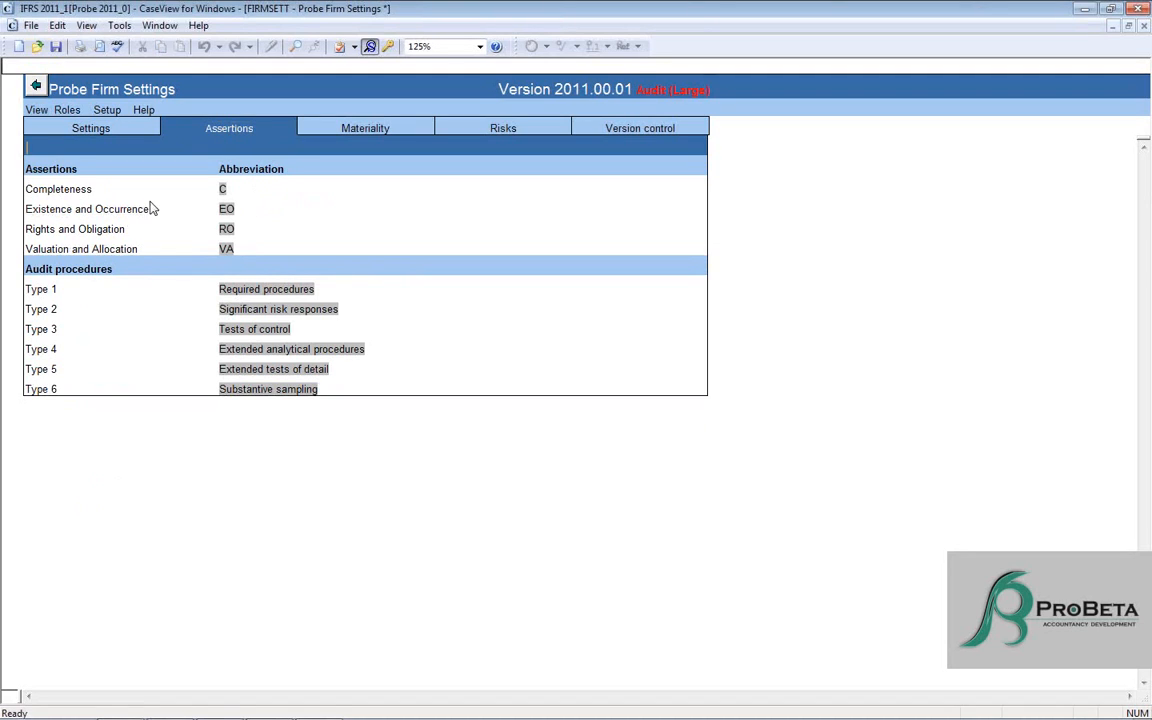
click(226, 189)
click(71, 66)
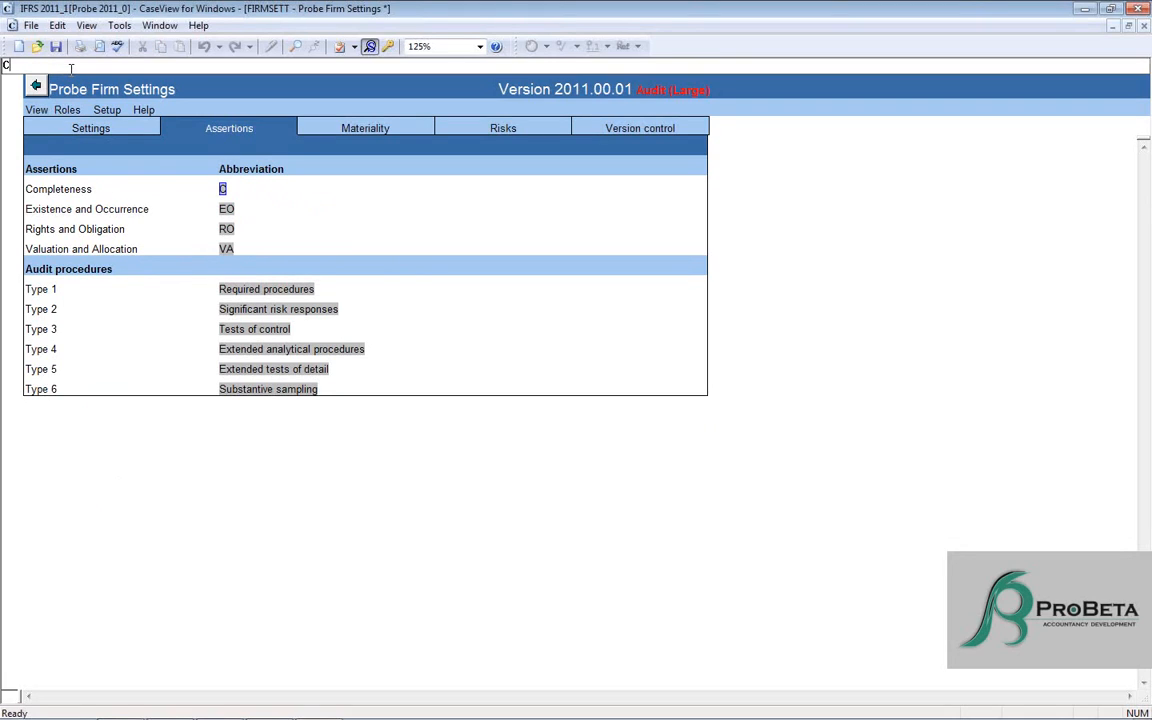
text(O)
key(Return)
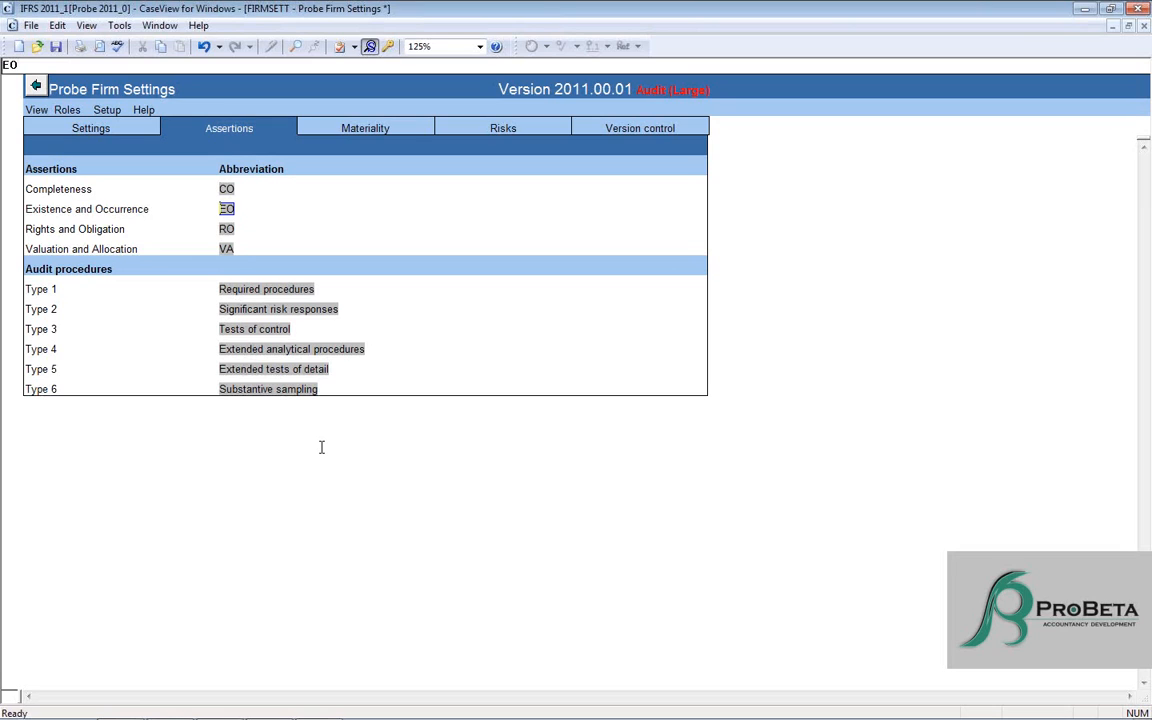
Rename the Type 1 audit procedures description as Standard
click(159, 25)
click(180, 8)
click(265, 291)
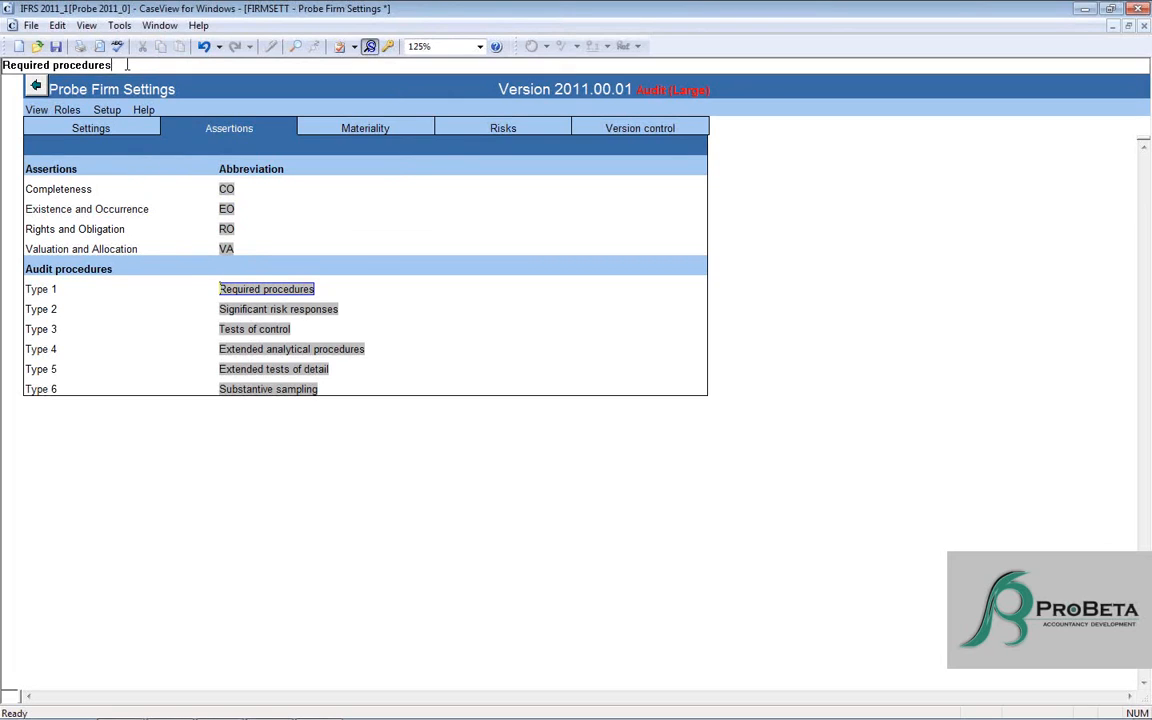
drag(112, 65, 4, 66)
text(St)
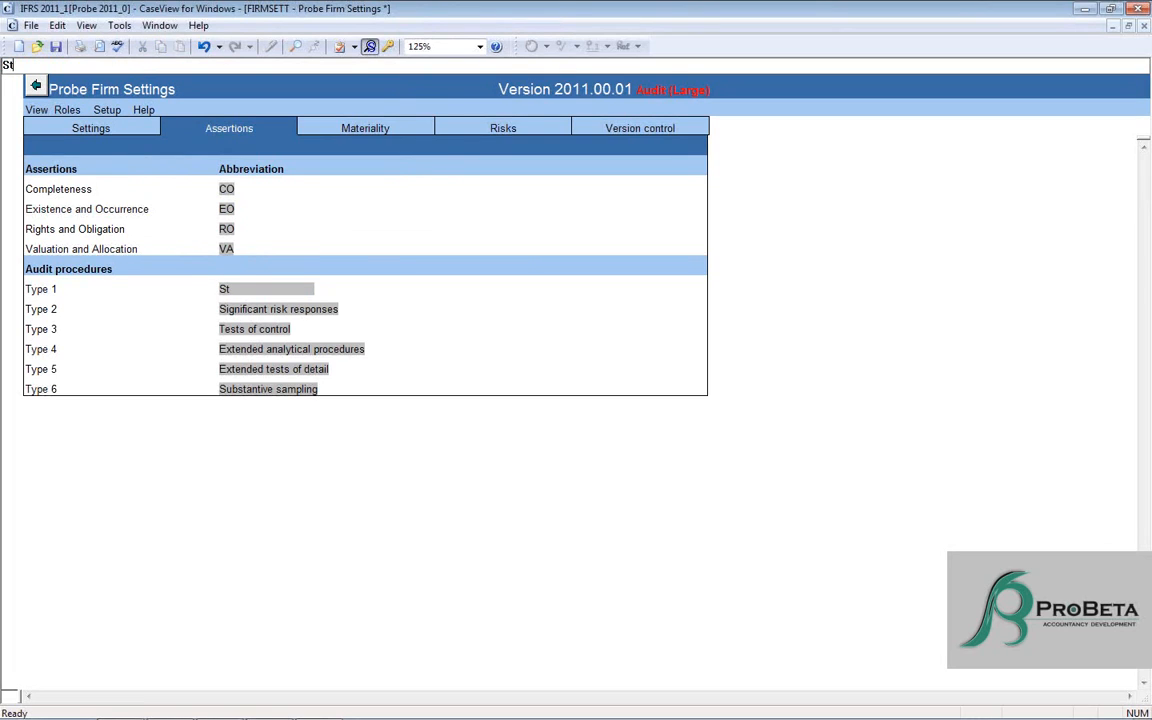
text(andarcd)
key(Tab)
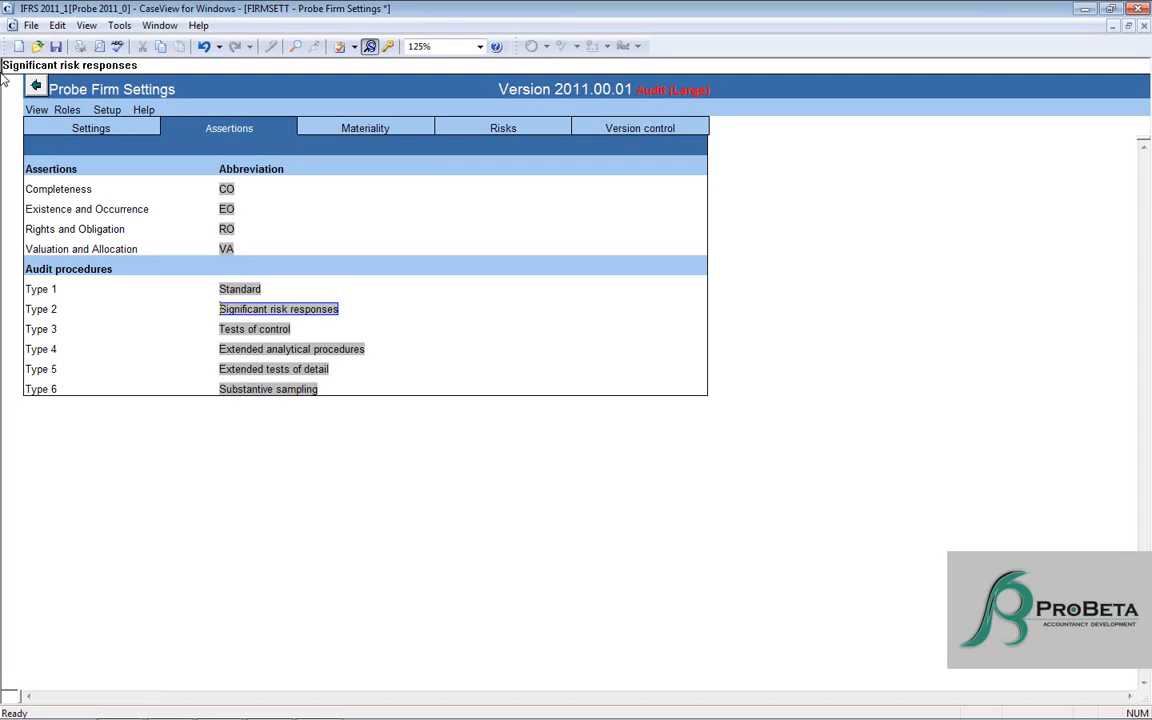
Examine the performance materiality percentages for each desired audit risk level in the firm's Materiality settings
click(365, 131)
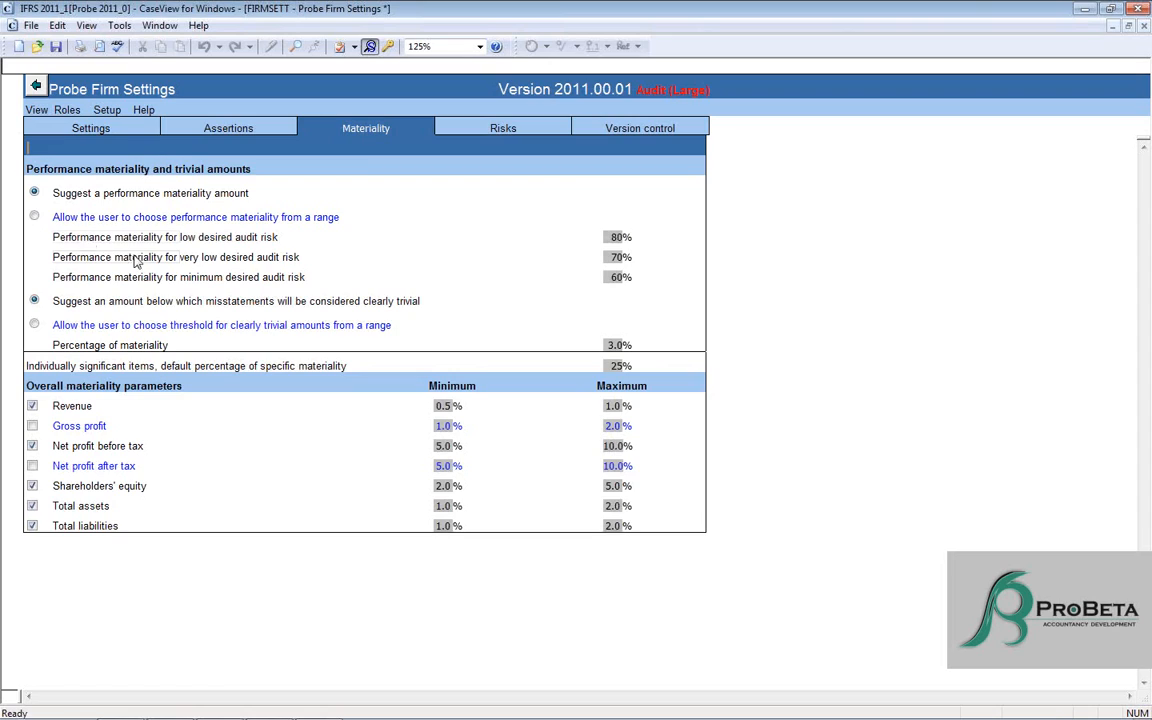
click(620, 240)
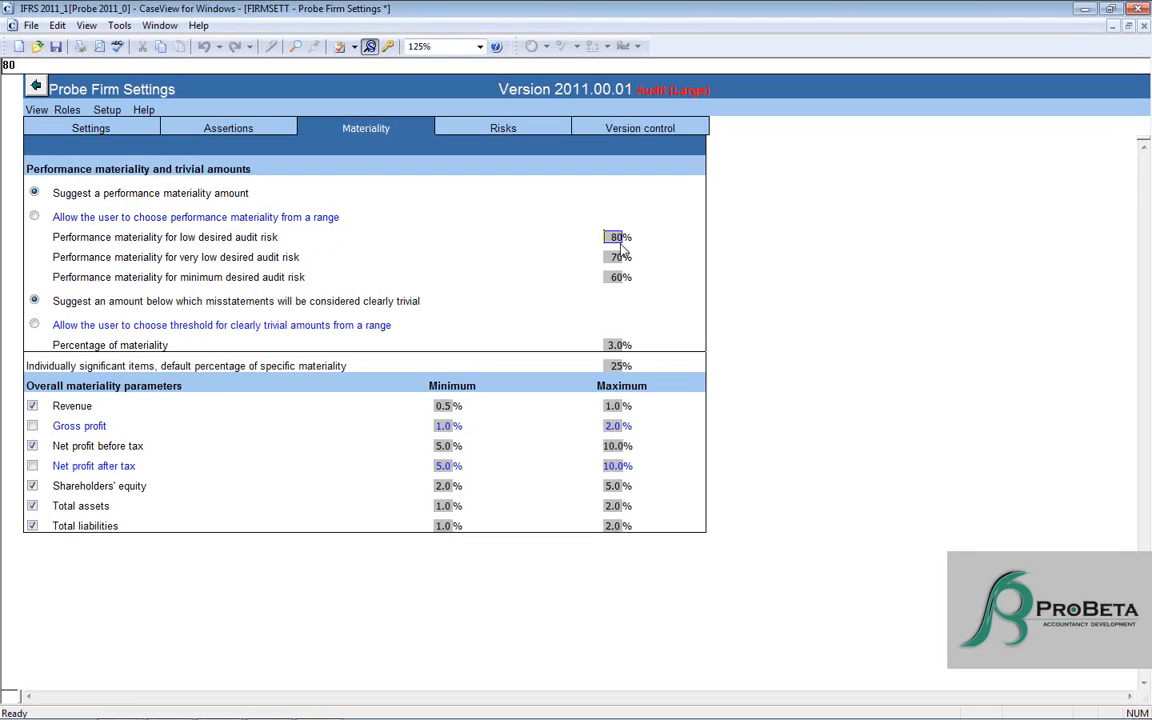
click(228, 262)
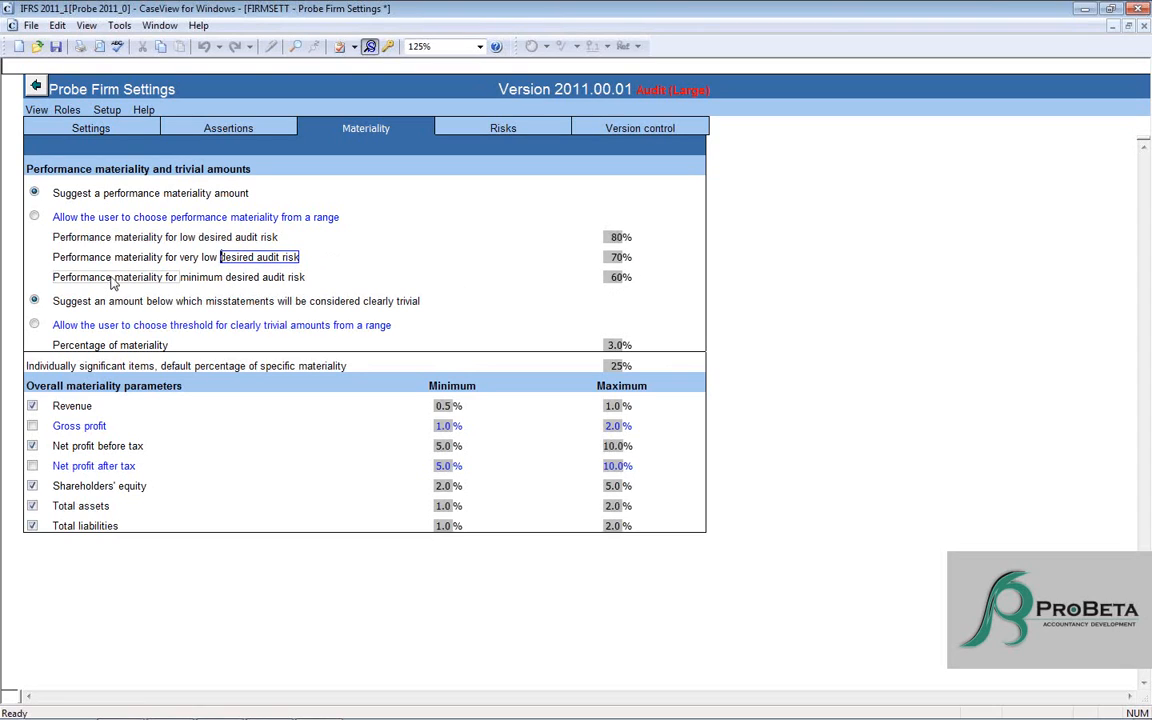
click(201, 278)
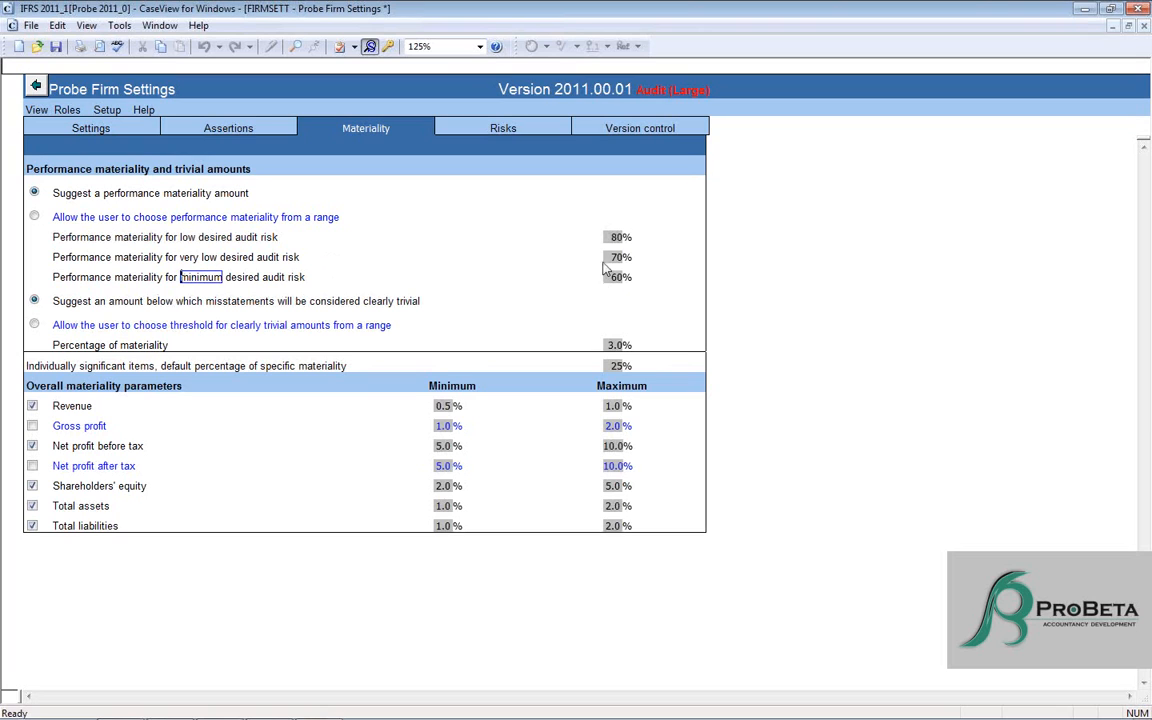
Switch to CaseWare Working Papers, find document 10.60 and open the Overall materiality assessment
click(159, 25)
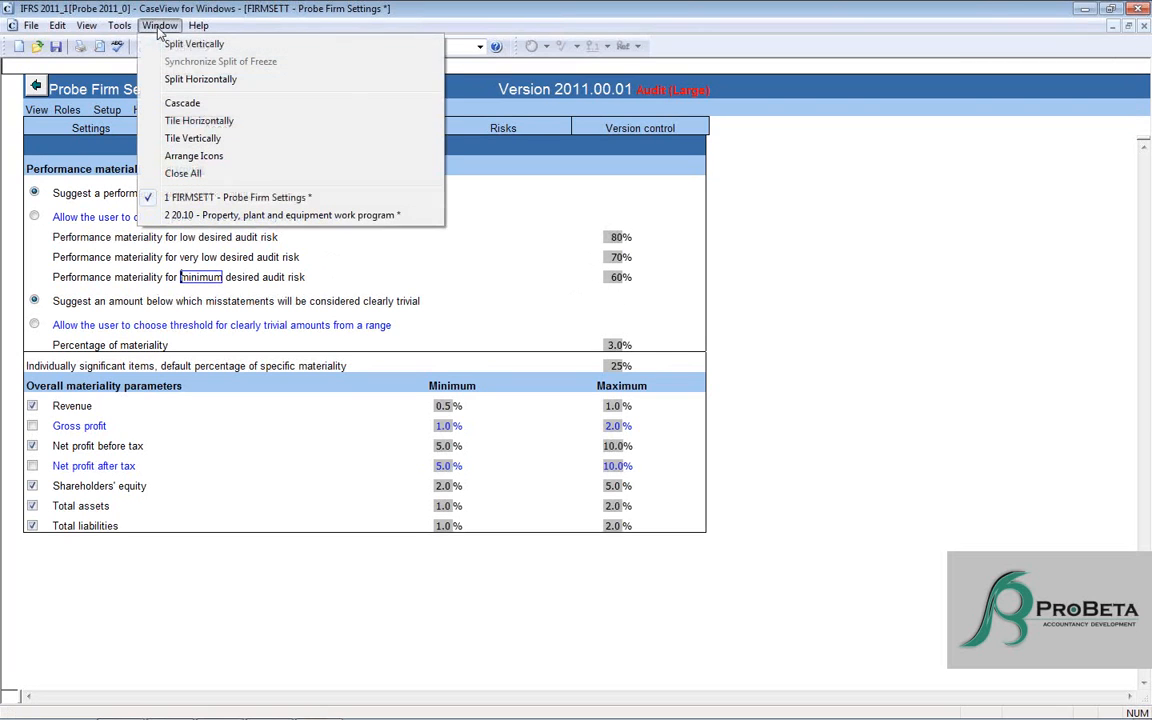
click(270, 706)
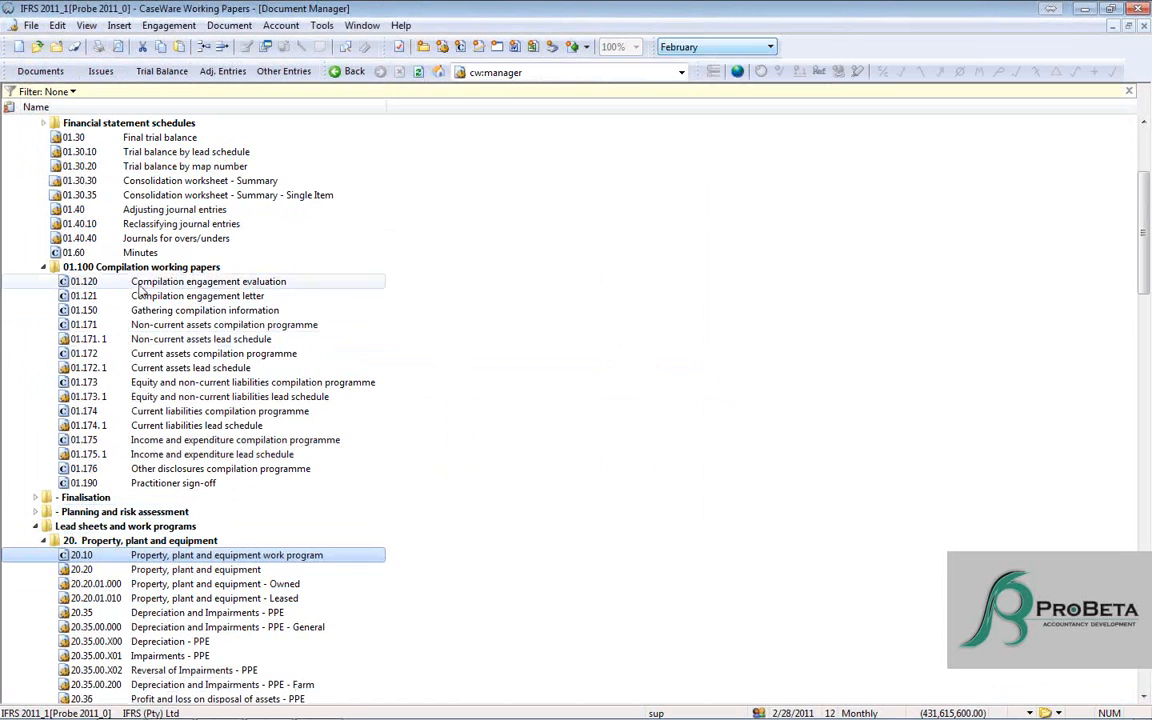
key(ctrl+f)
text(10.60)
key(Return)
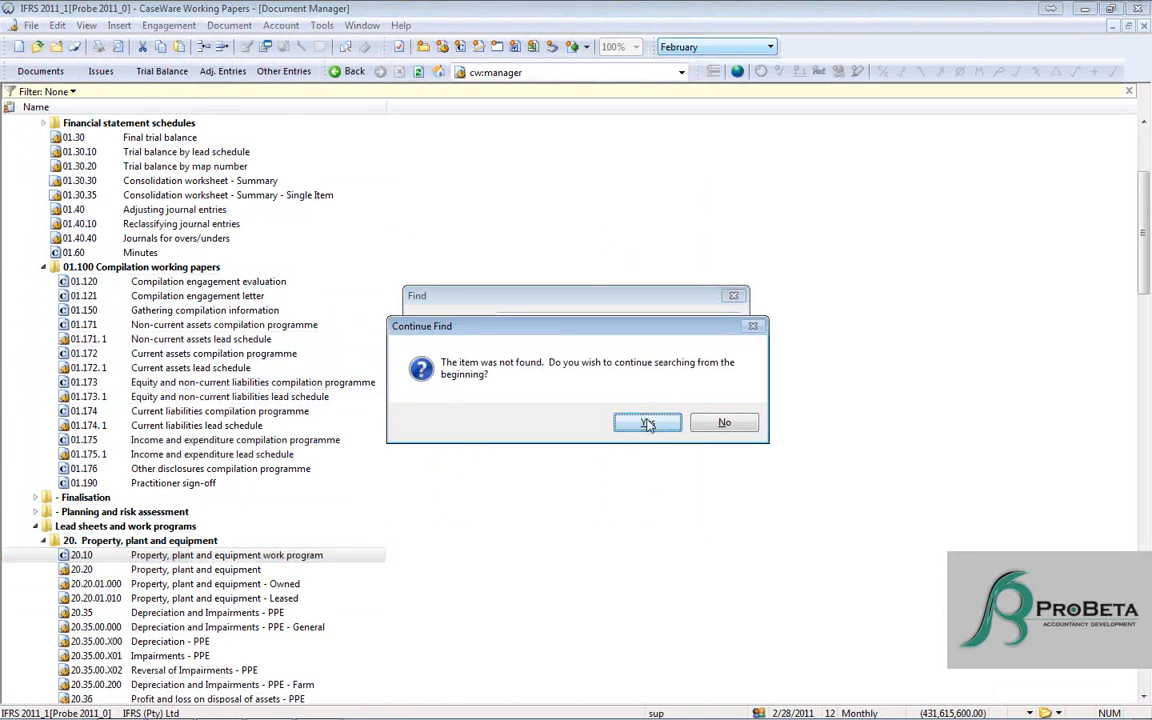
click(588, 419)
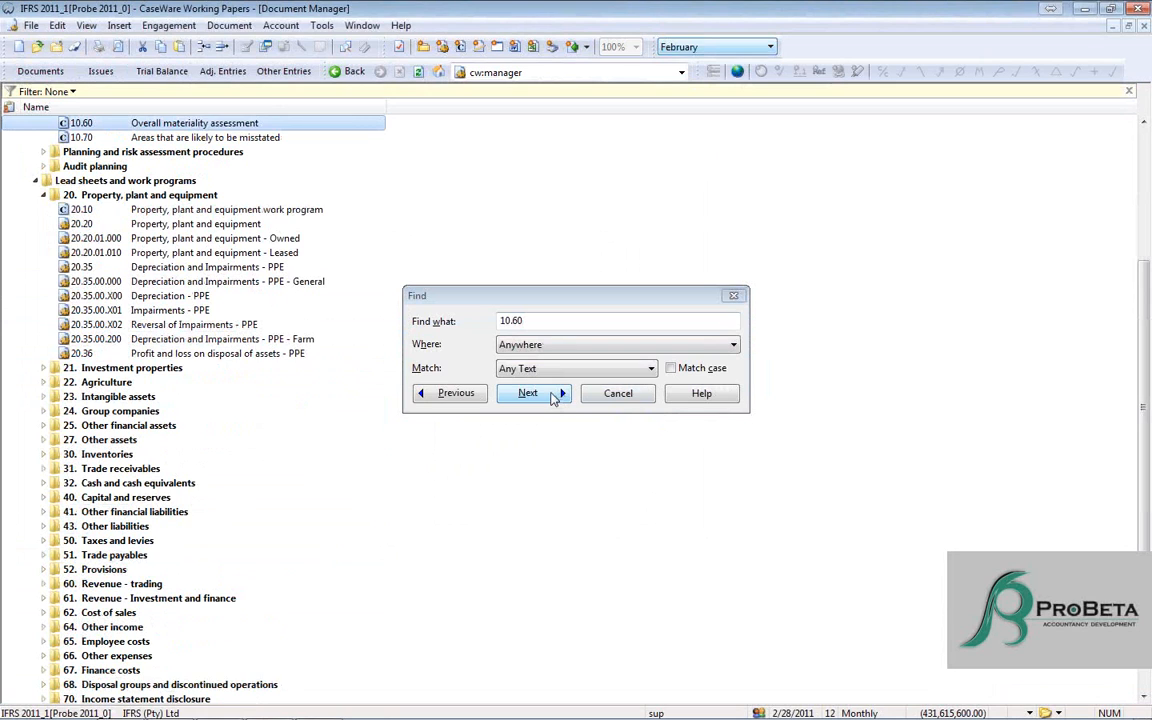
click(617, 393)
double_click(220, 124)
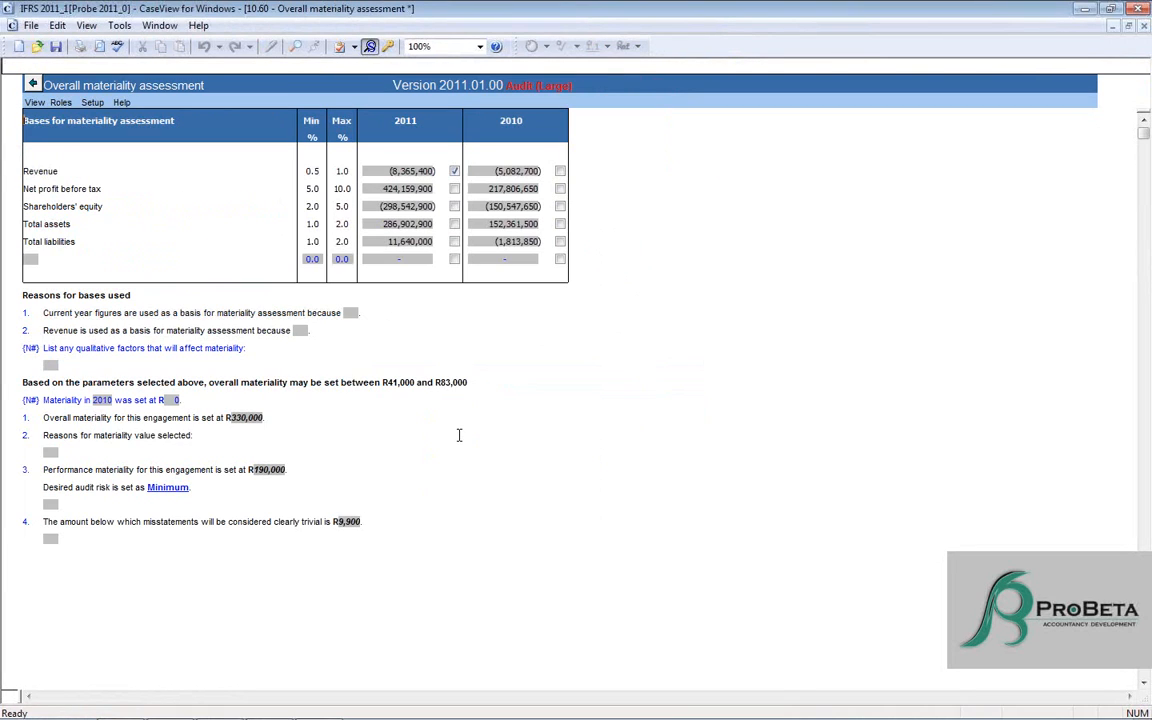
Fit the Overall materiality assessment to content width and set the engagement's overall materiality to R83,000
click(480, 47)
click(436, 134)
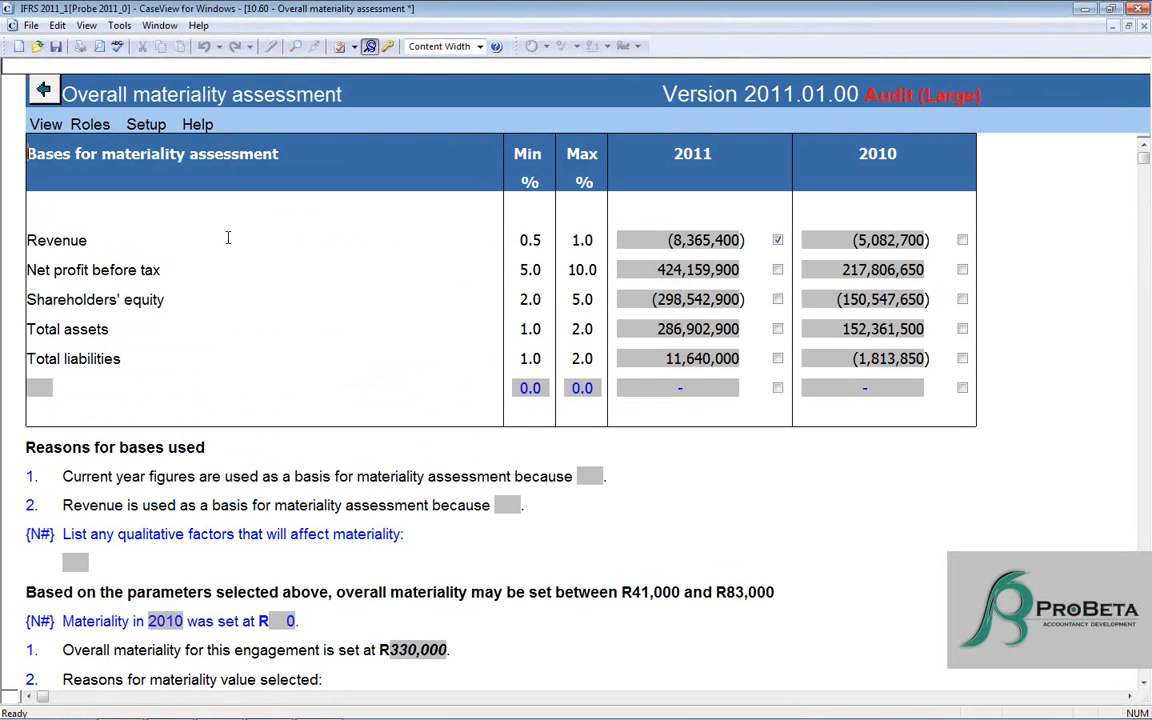
scroll(735, 243, down, 5)
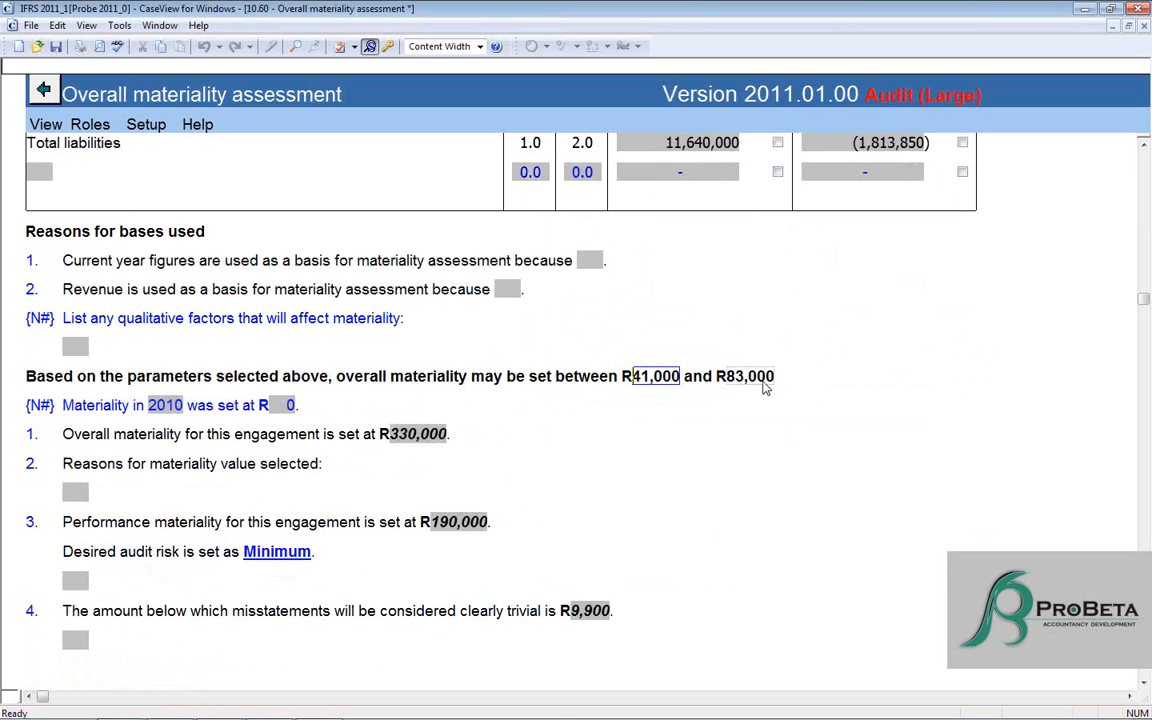
click(418, 434)
drag(15, 64, 4, 63)
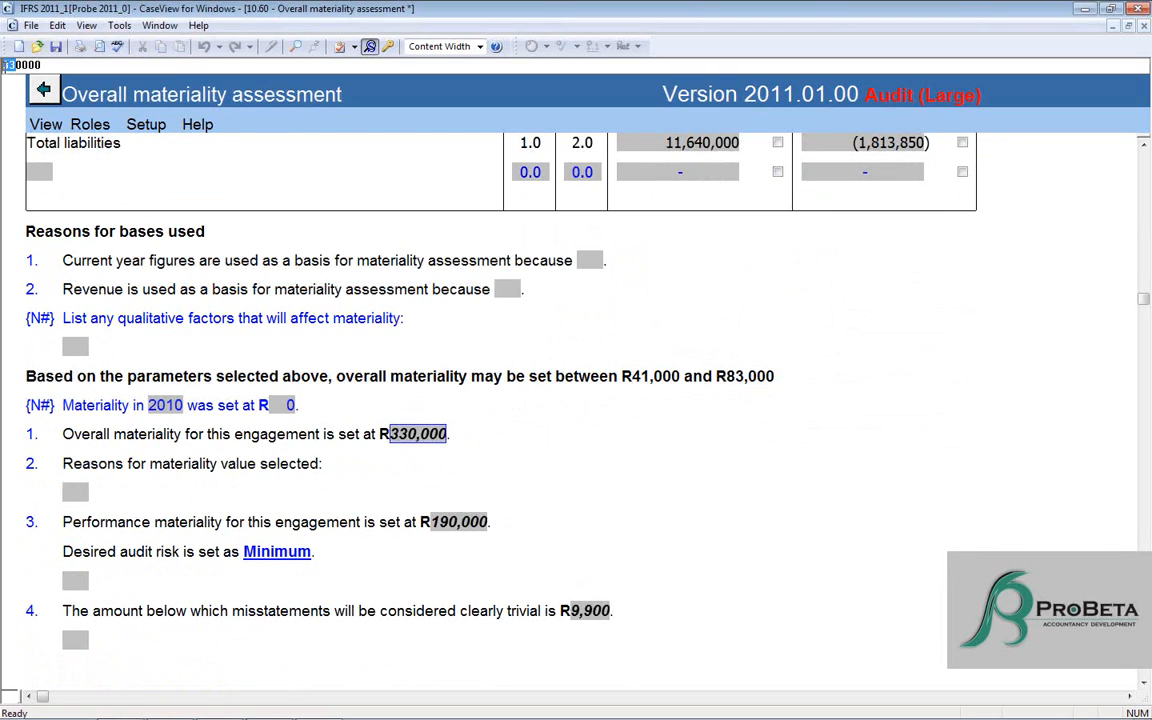
text(83)
key(Return)
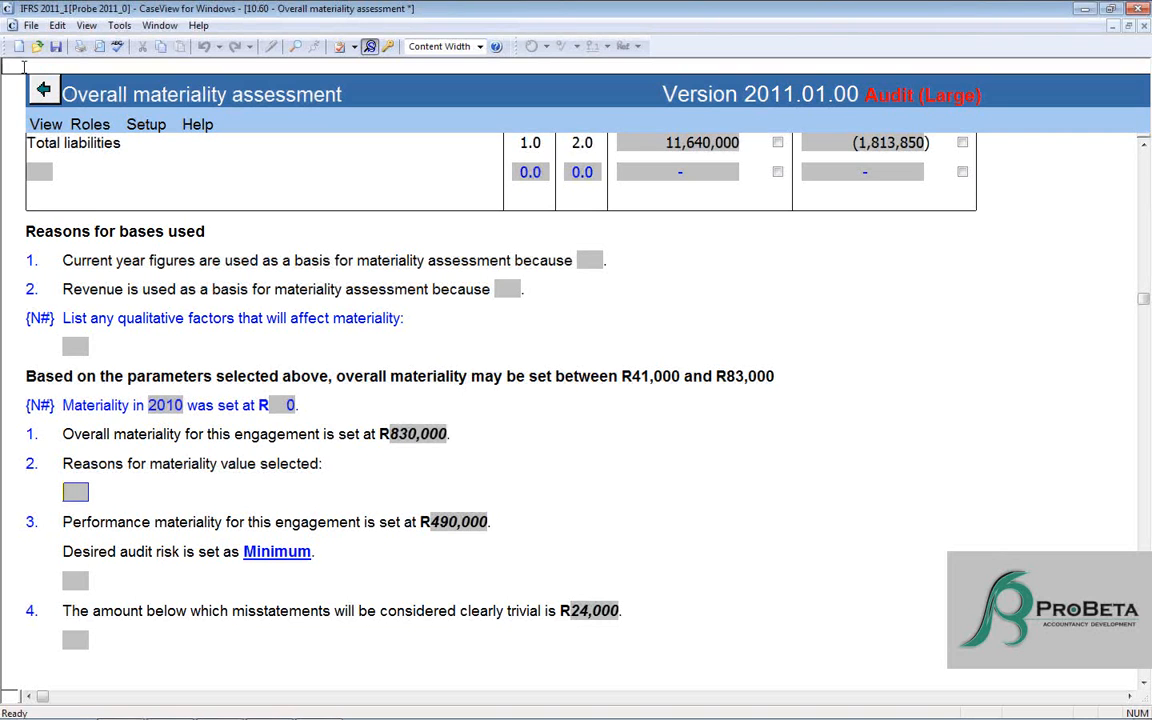
click(83, 63)
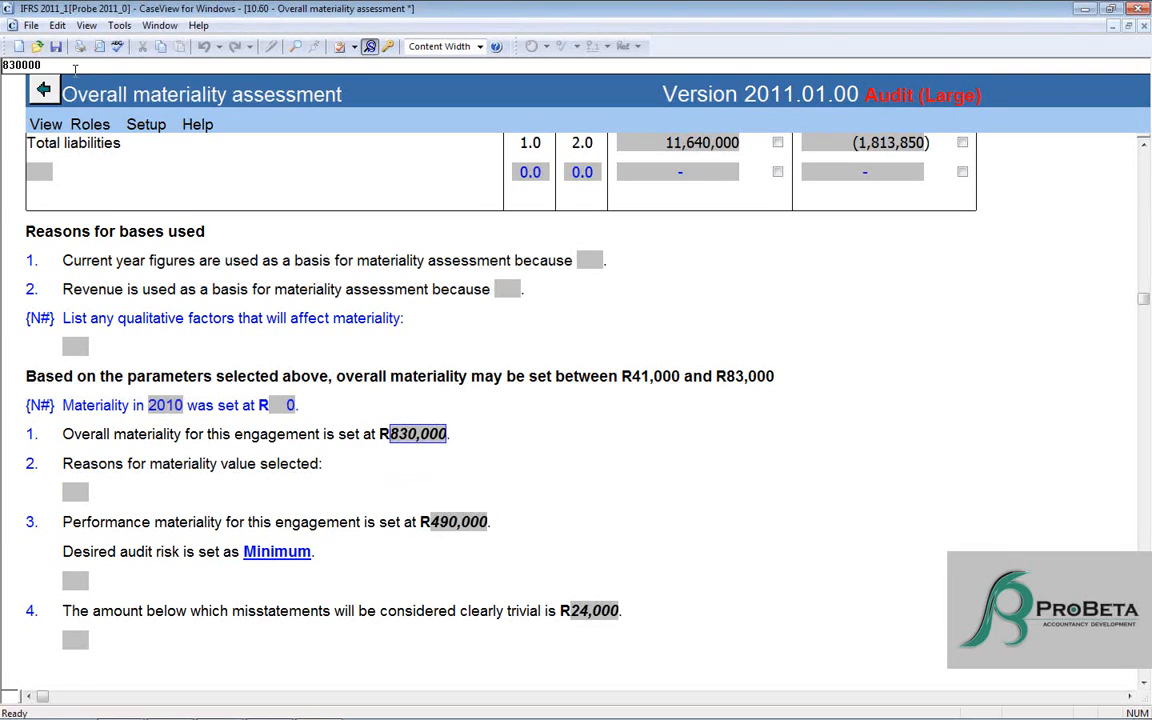
key(BackSpace)
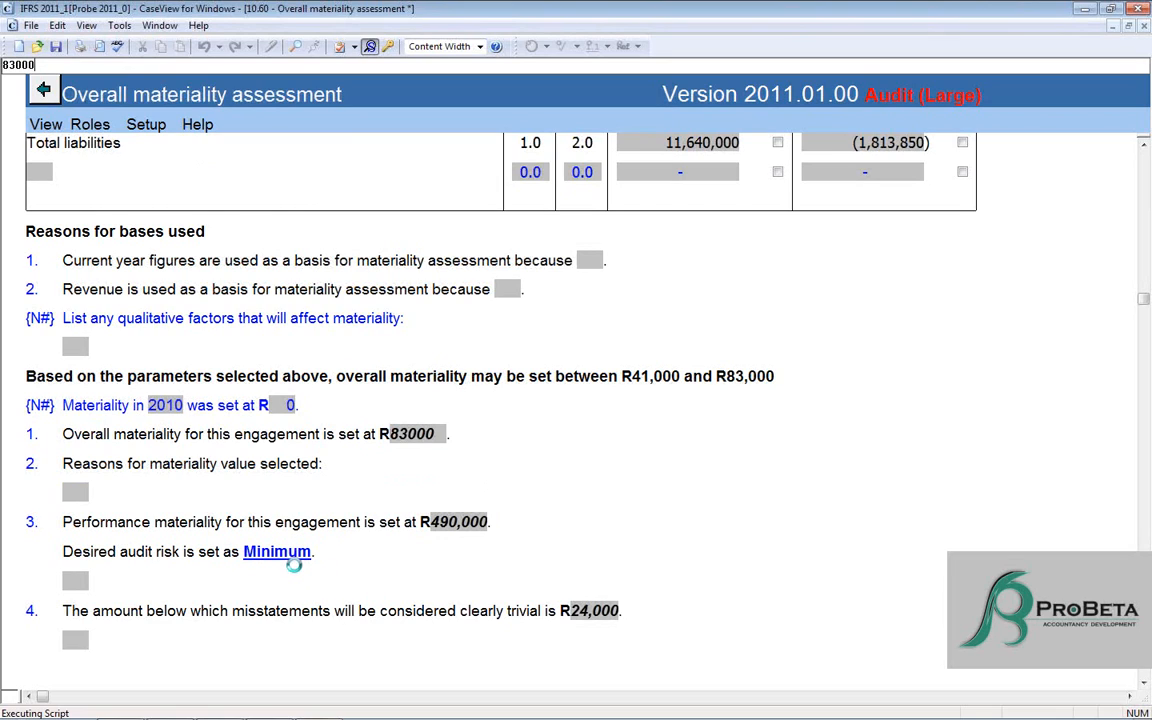
key(Tab)
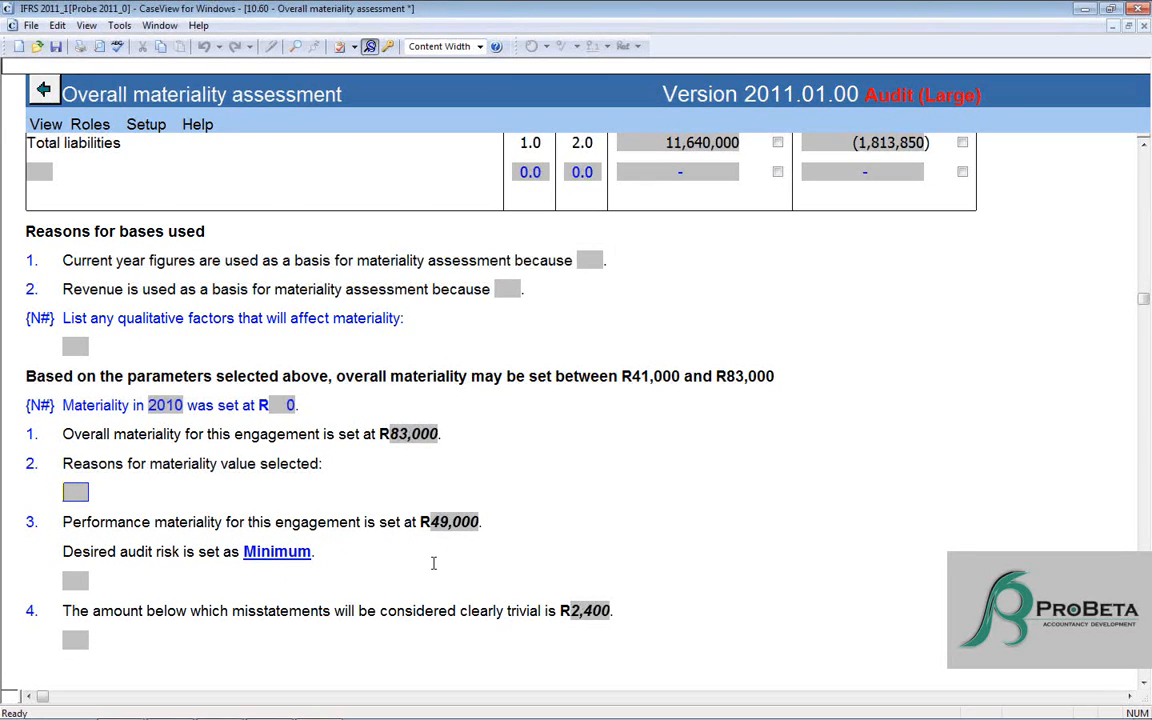
In Probe Firm Settings, allow the user to choose performance materiality from a range and check the effect in the Overall materiality assessment
click(159, 27)
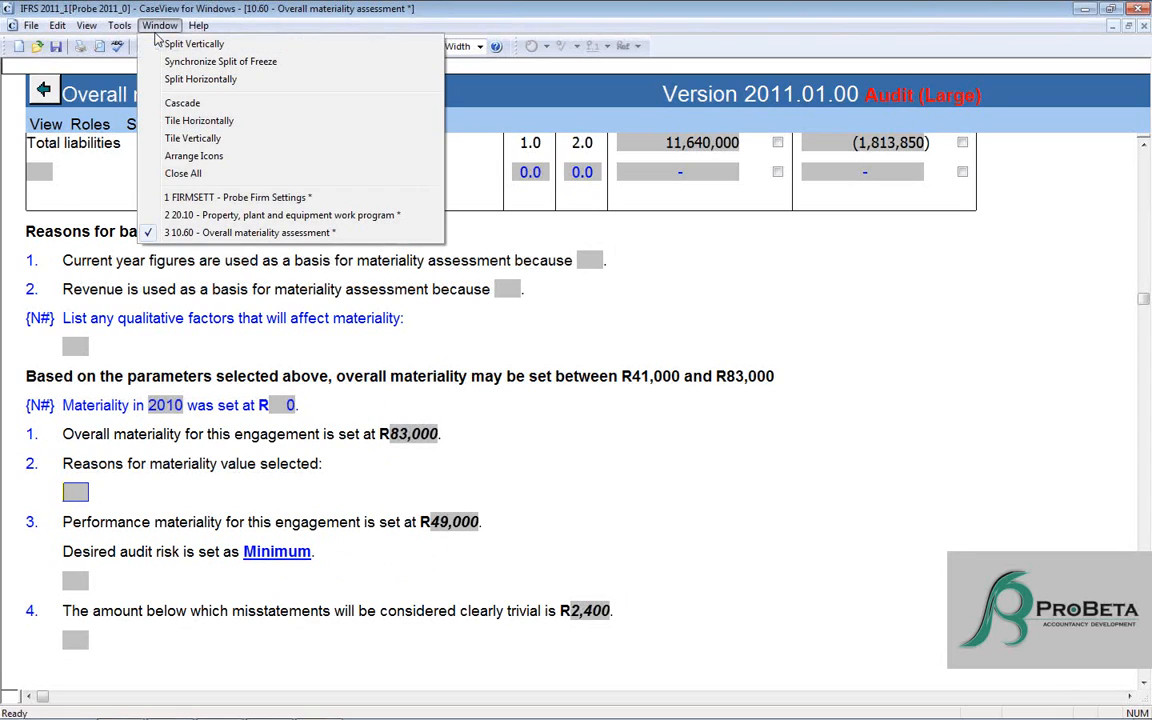
click(177, 199)
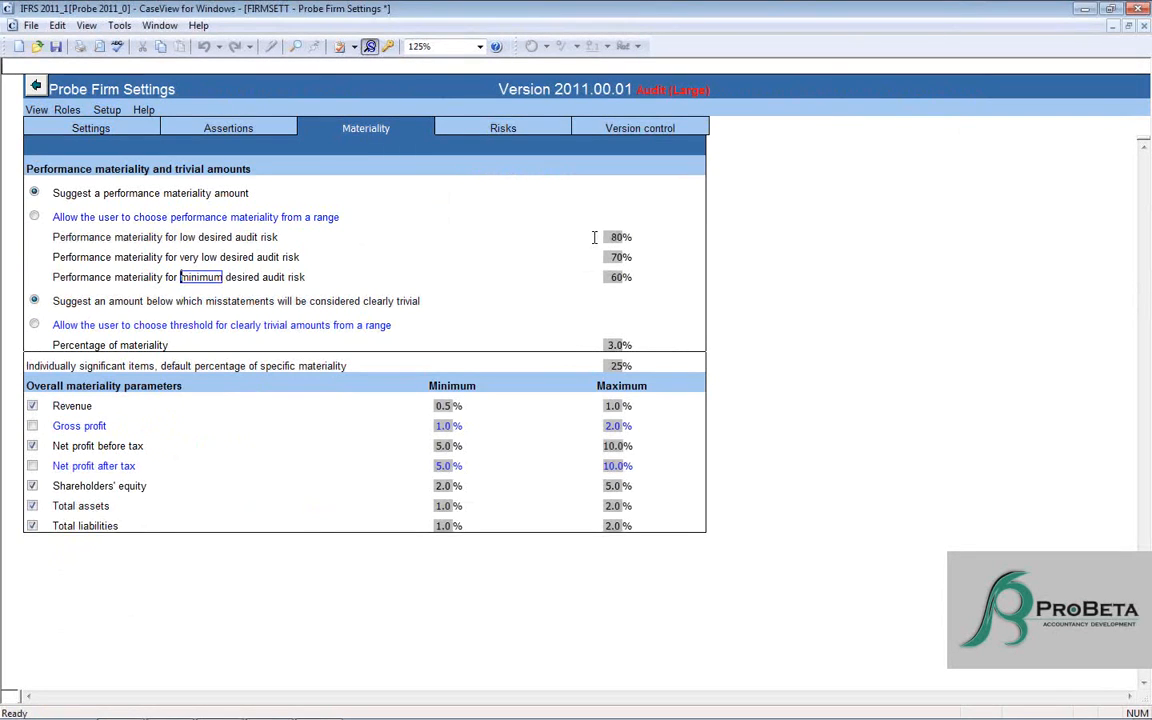
click(35, 217)
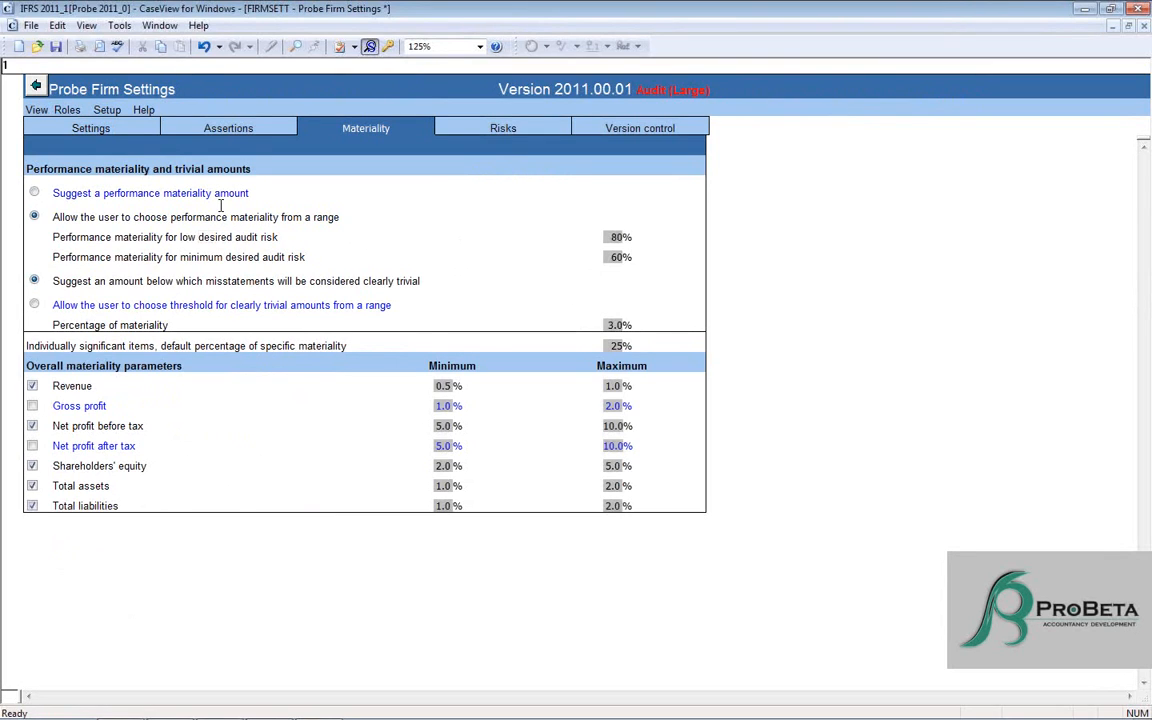
click(159, 25)
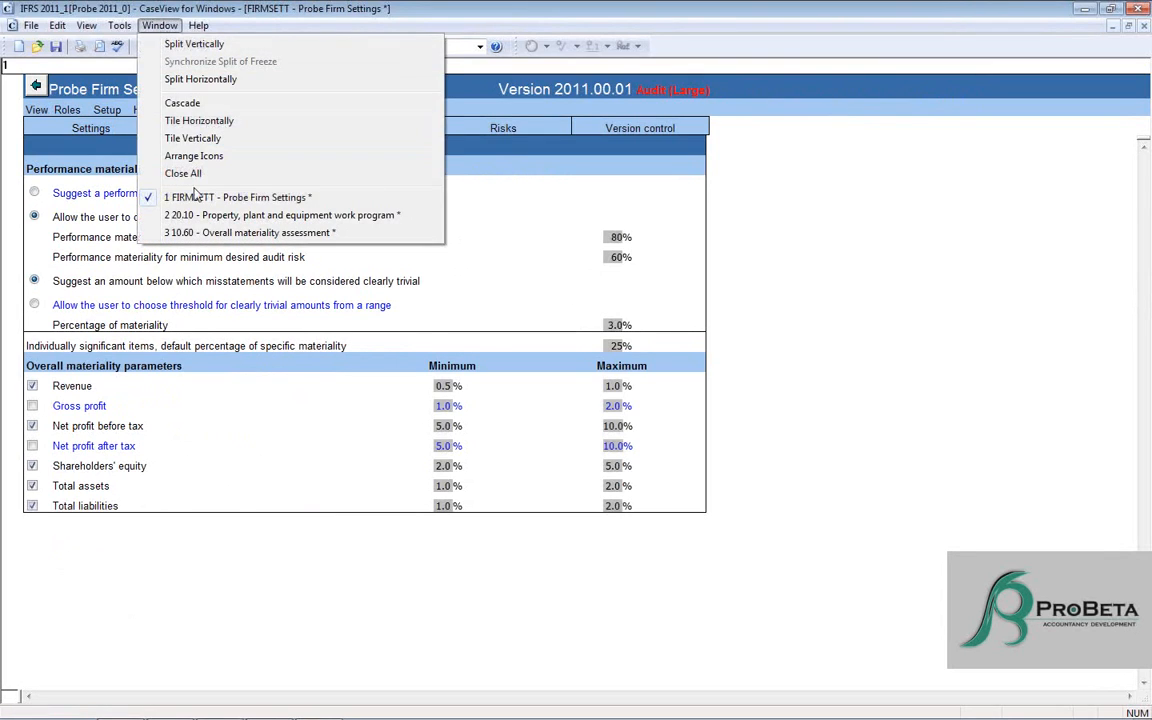
click(198, 233)
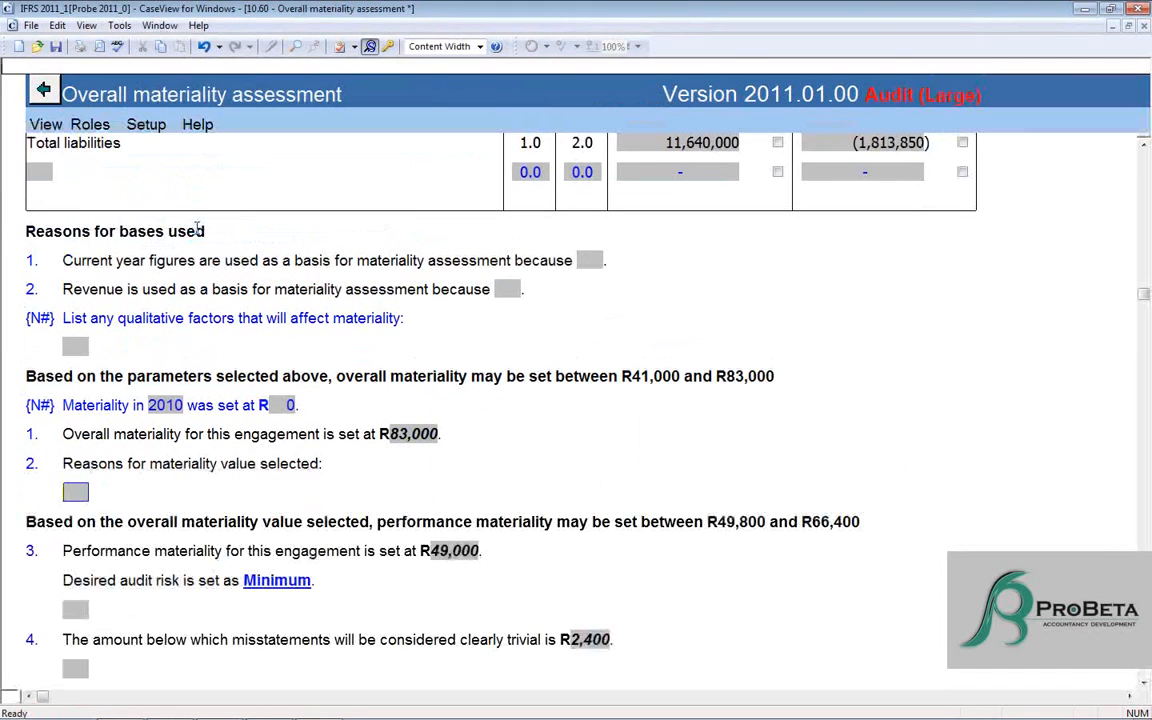
scroll(198, 229, down, 2)
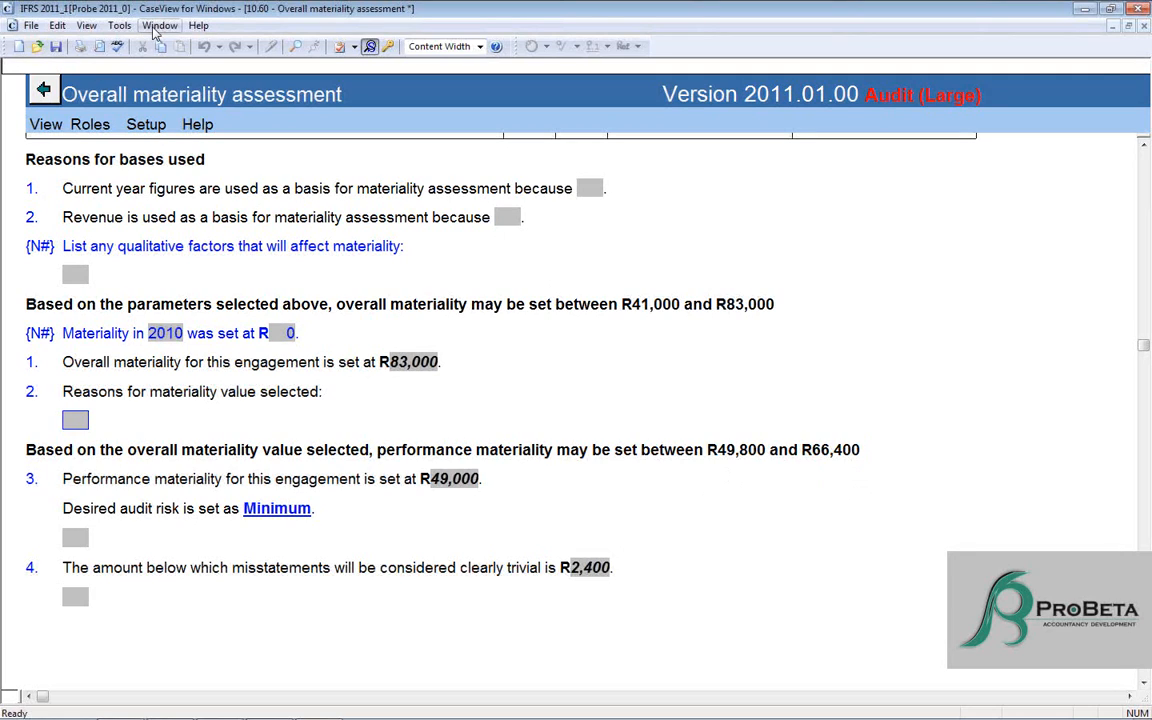
click(445, 479)
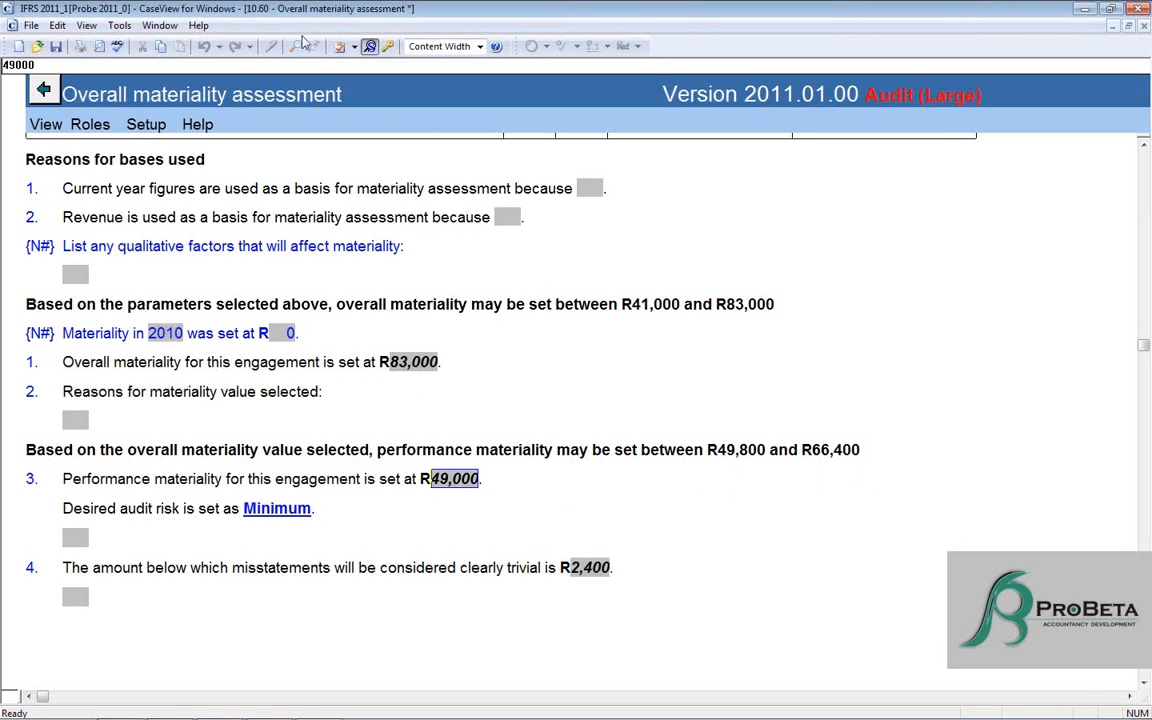
Return to Probe Firm Settings and restore the option to suggest a performance materiality amount
click(160, 26)
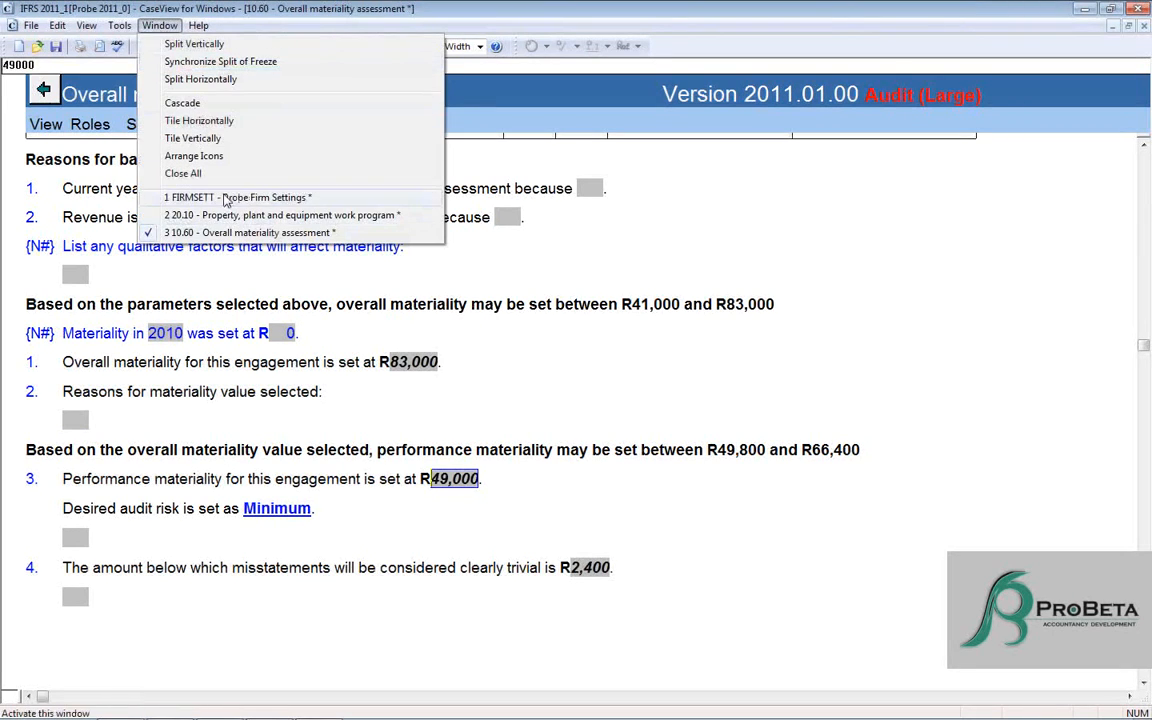
click(218, 196)
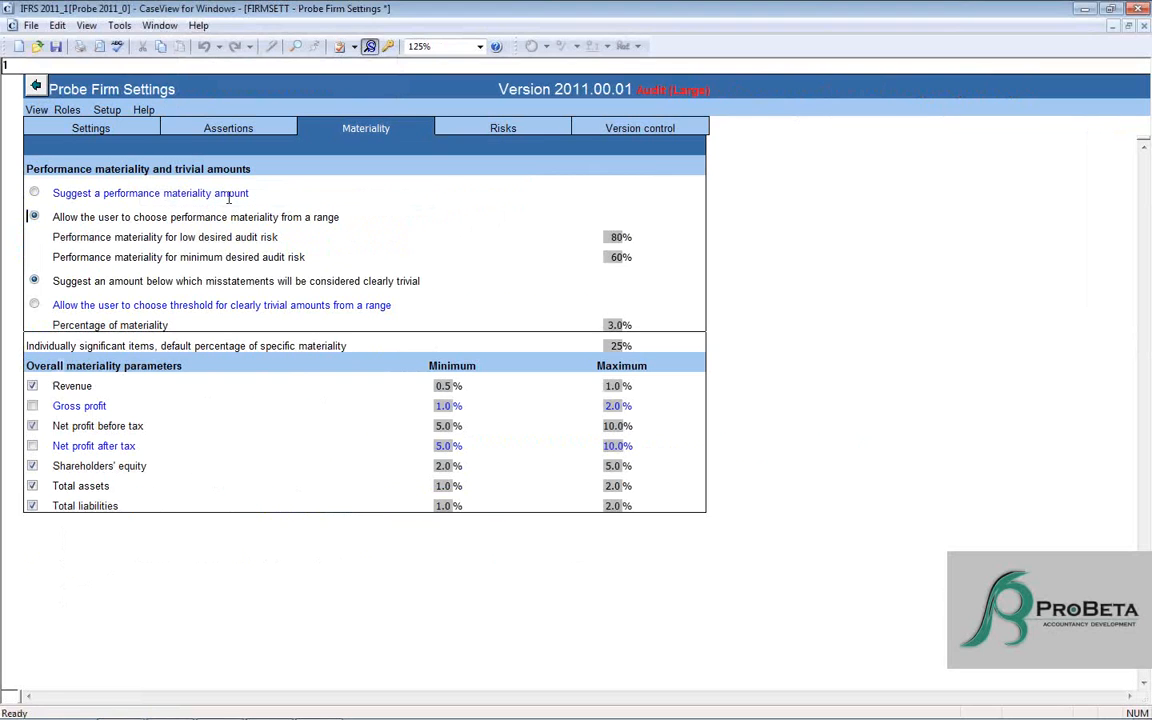
click(34, 192)
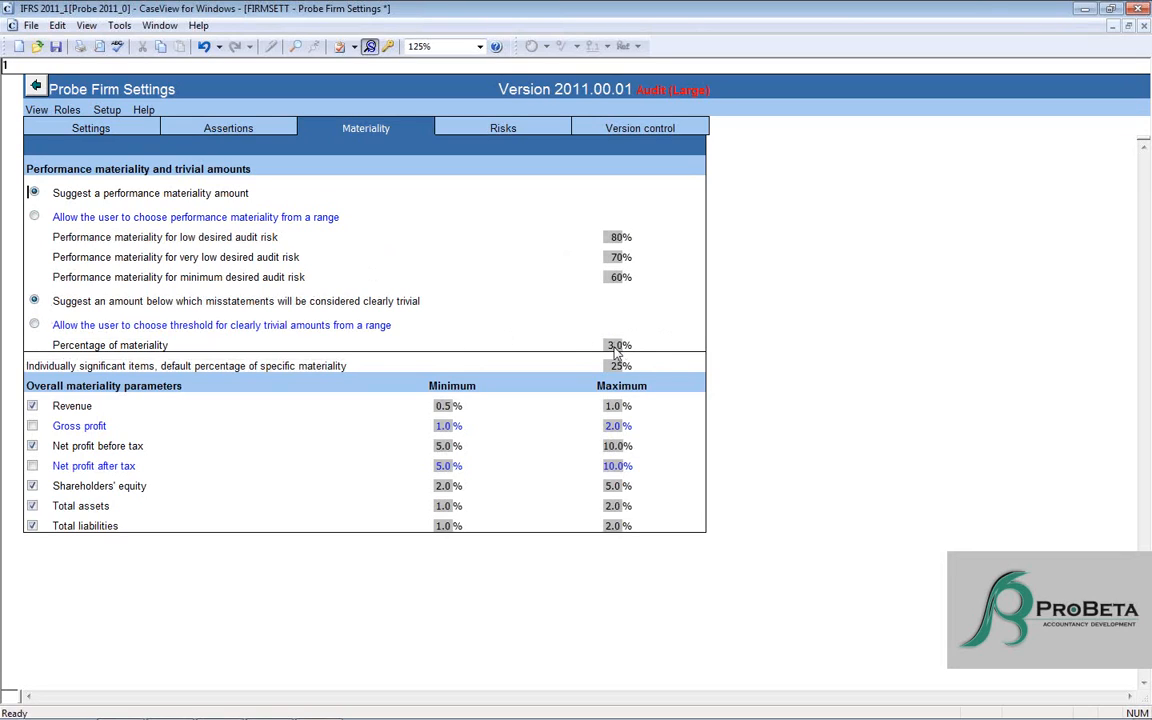
Allow the user to choose the clearly trivial threshold from a range, with a minimum of 3.0% and maximum of 4.5% of materiality
click(35, 325)
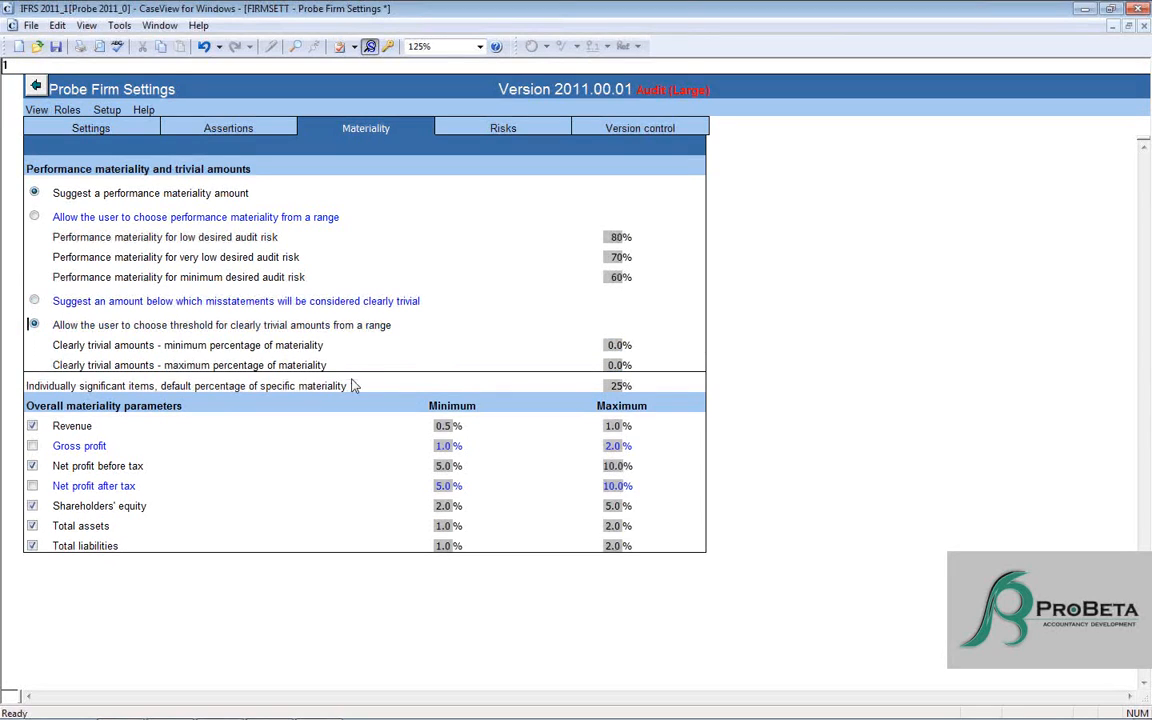
click(615, 347)
text(3)
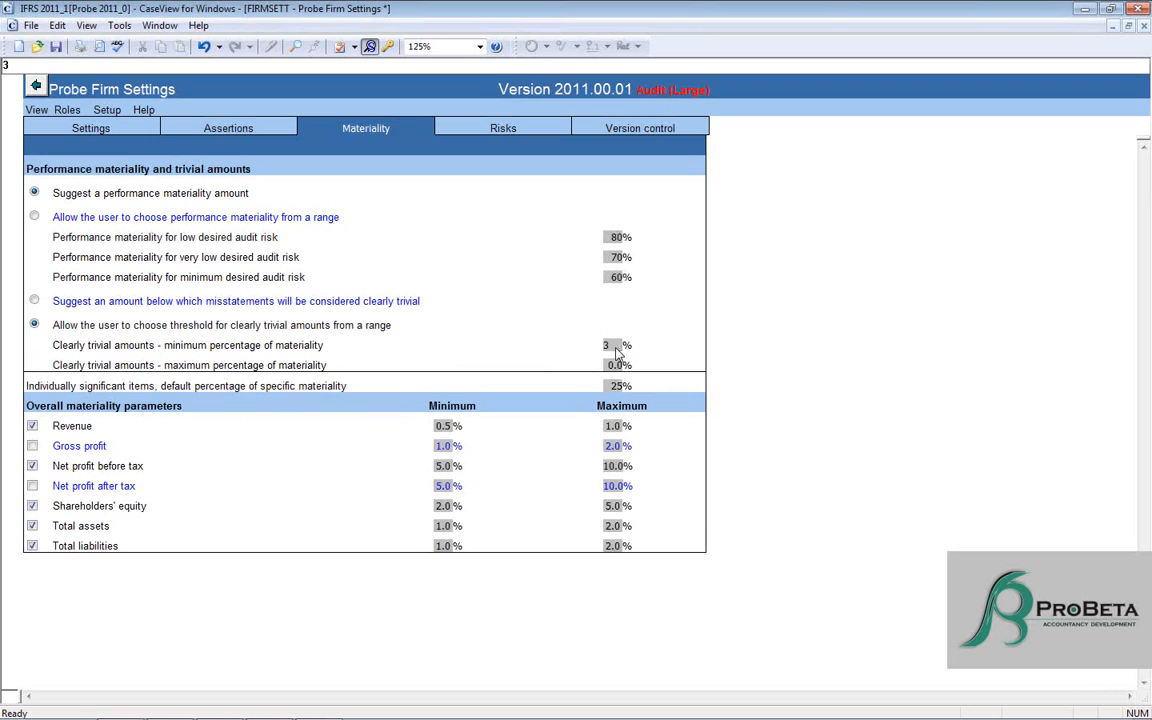
click(617, 365)
text(4.5)
key(Tab)
View the clearly trivial amount range in the Overall materiality assessment
click(159, 25)
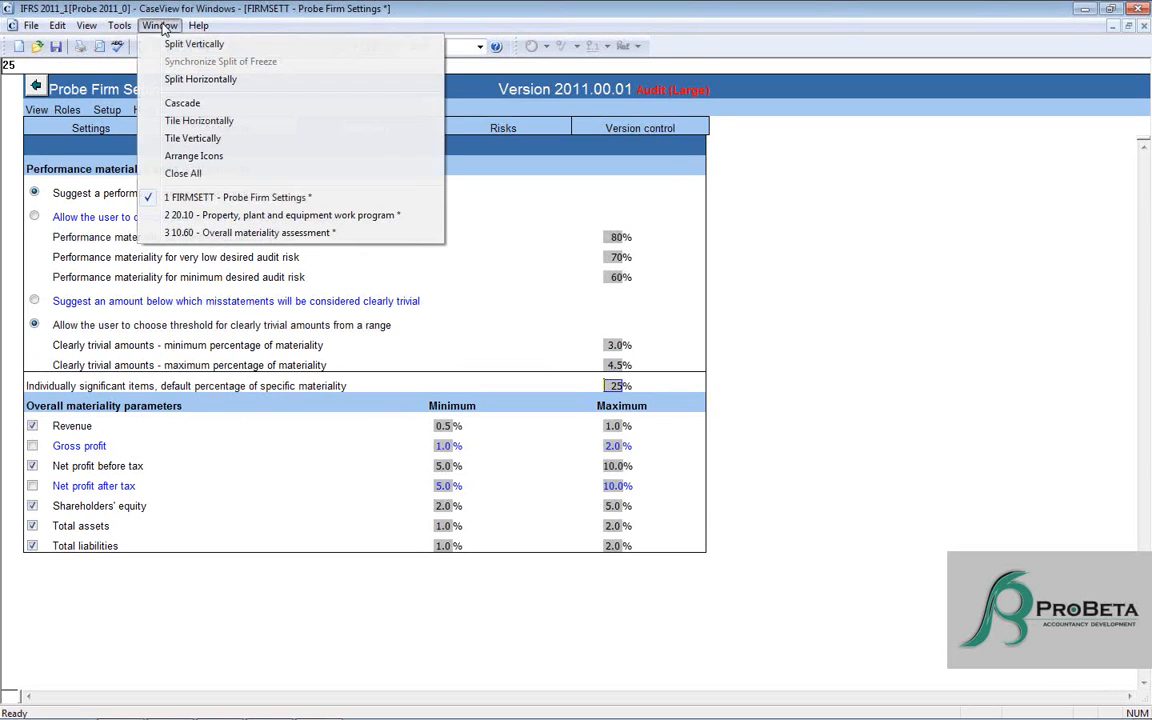
click(192, 232)
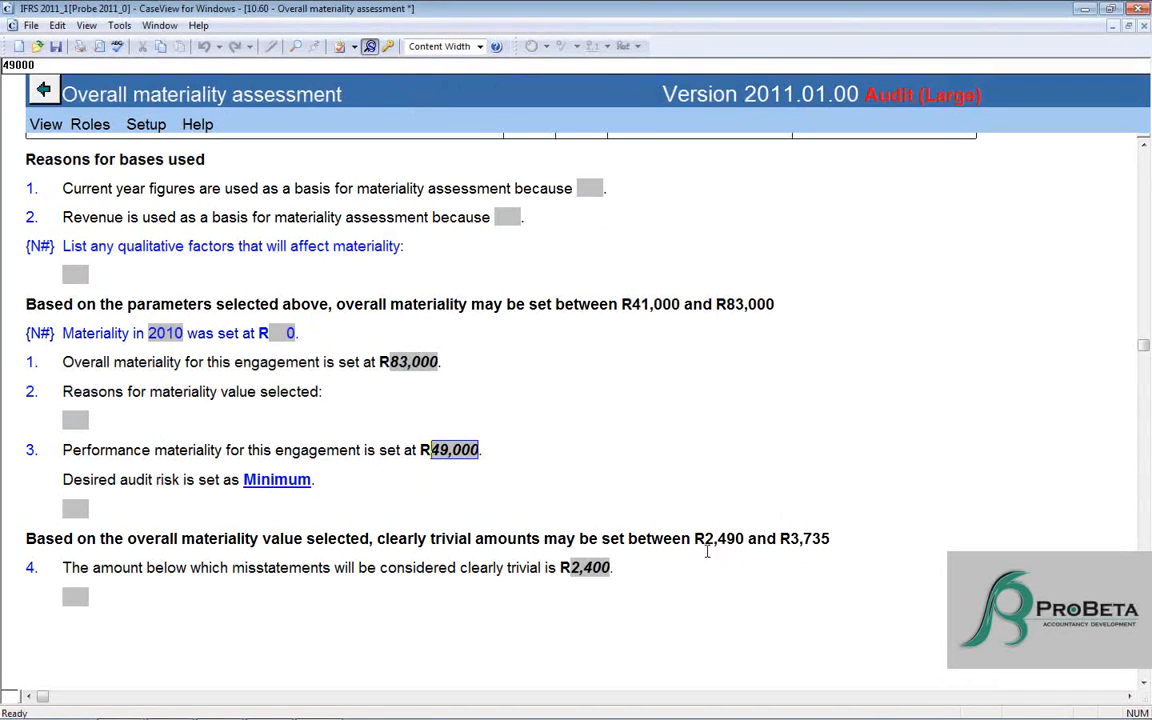
scroll(870, 505, down, 3)
scroll(870, 505, down, 5)
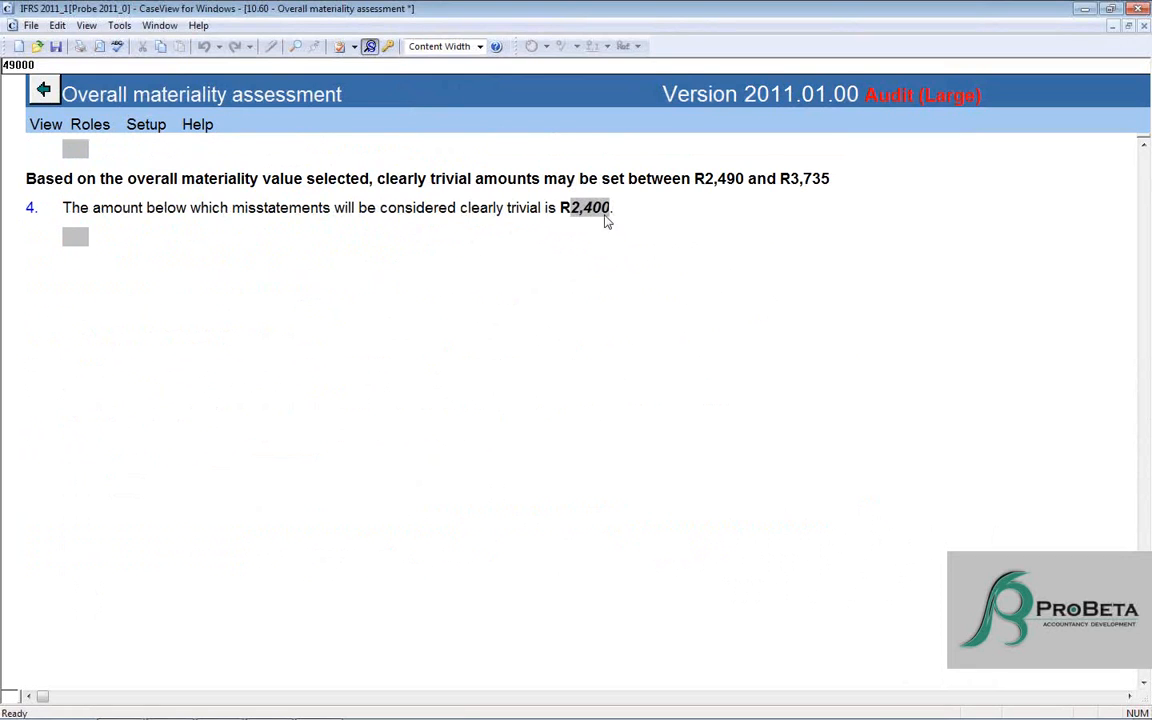
Restore the firm setting that suggests the clearly trivial misstatement amount, and check the effect in the Overall materiality assessment
click(160, 25)
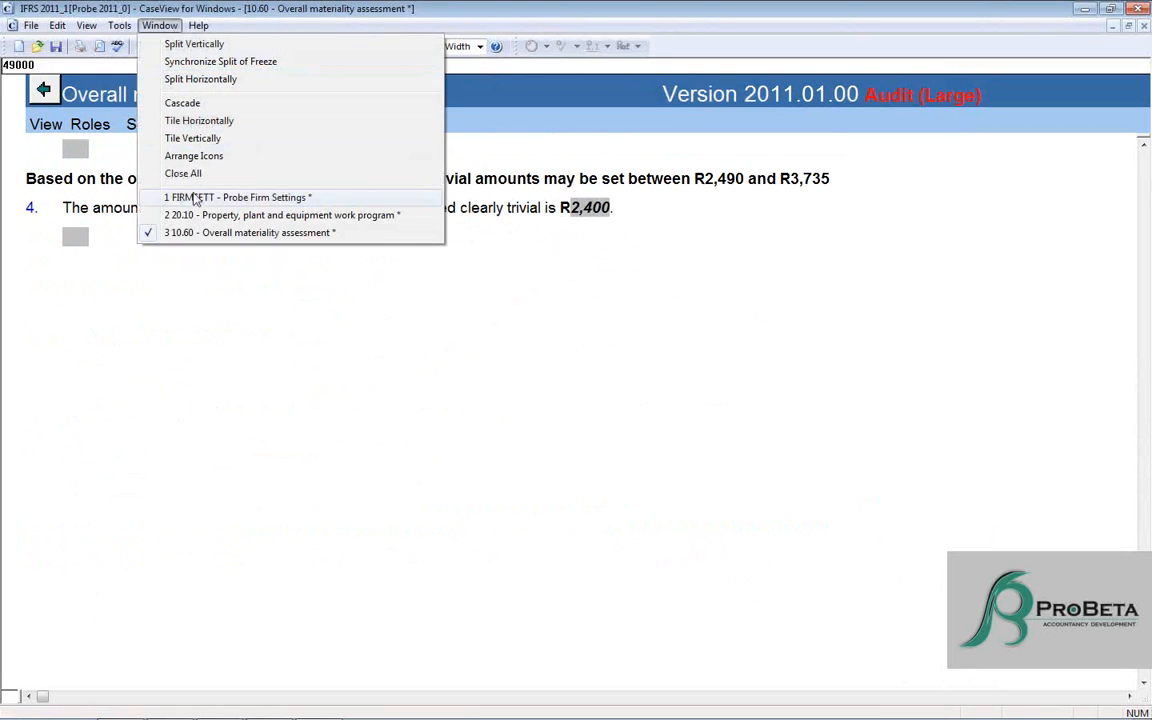
click(196, 200)
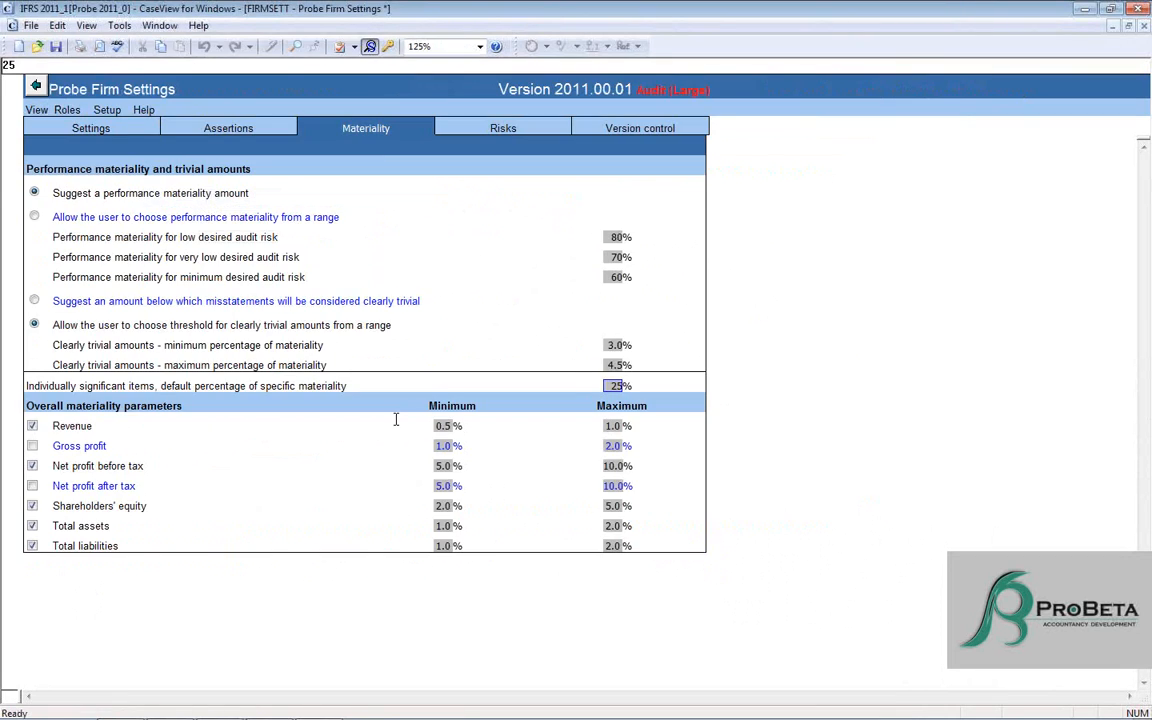
click(34, 299)
click(159, 25)
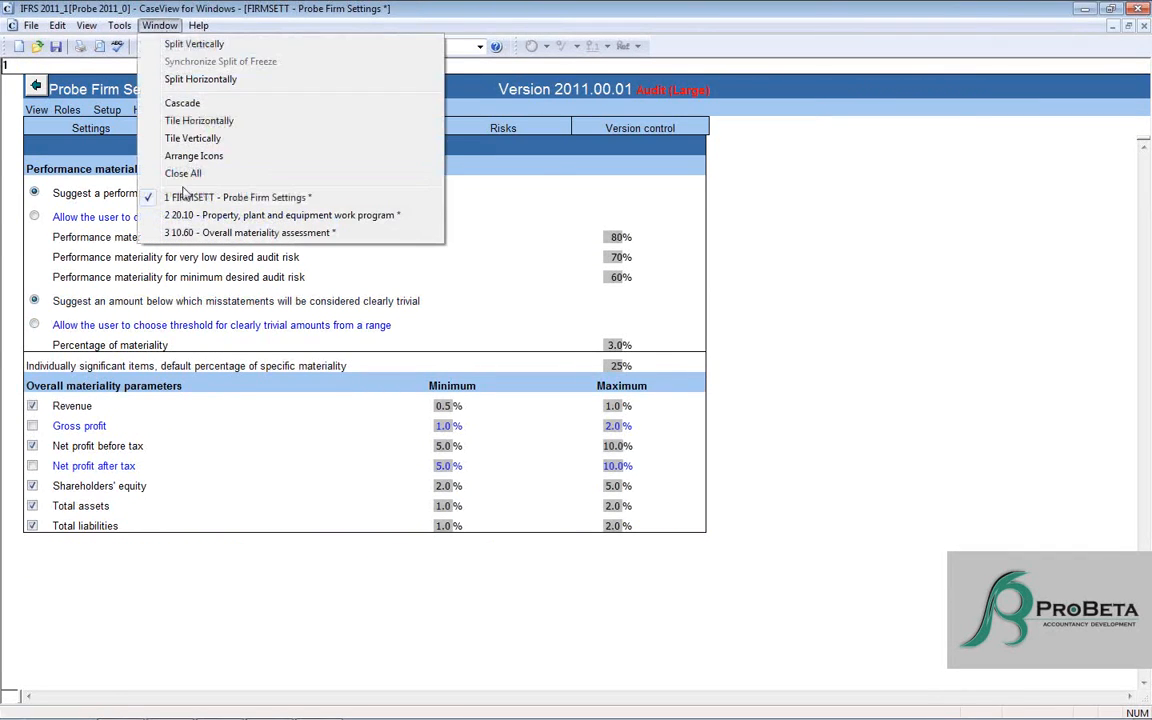
click(183, 234)
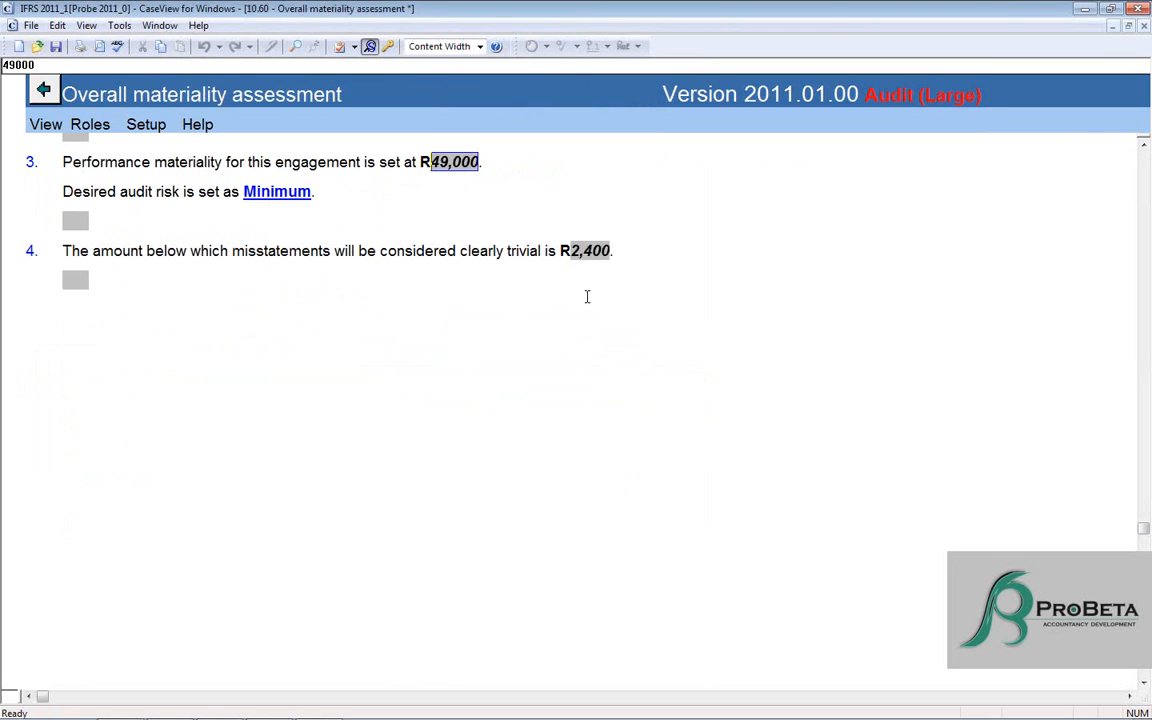
Return to Probe Firm Settings and examine the default percentage of specific materiality for individually significant items
click(159, 25)
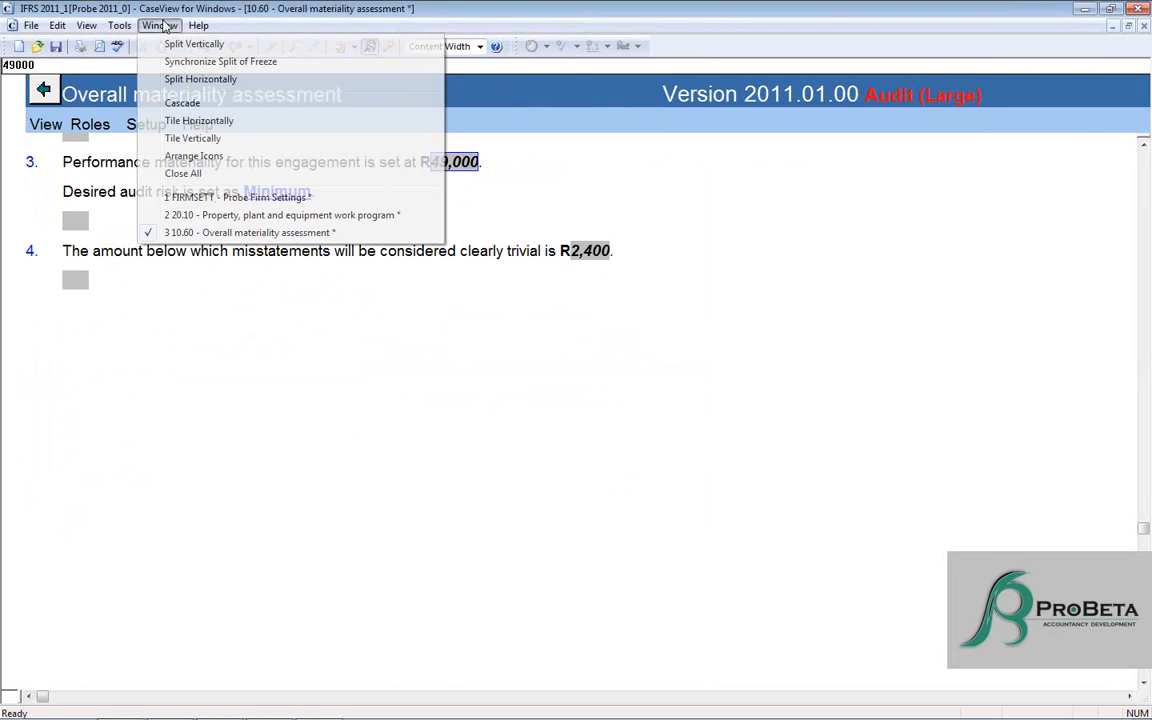
click(195, 198)
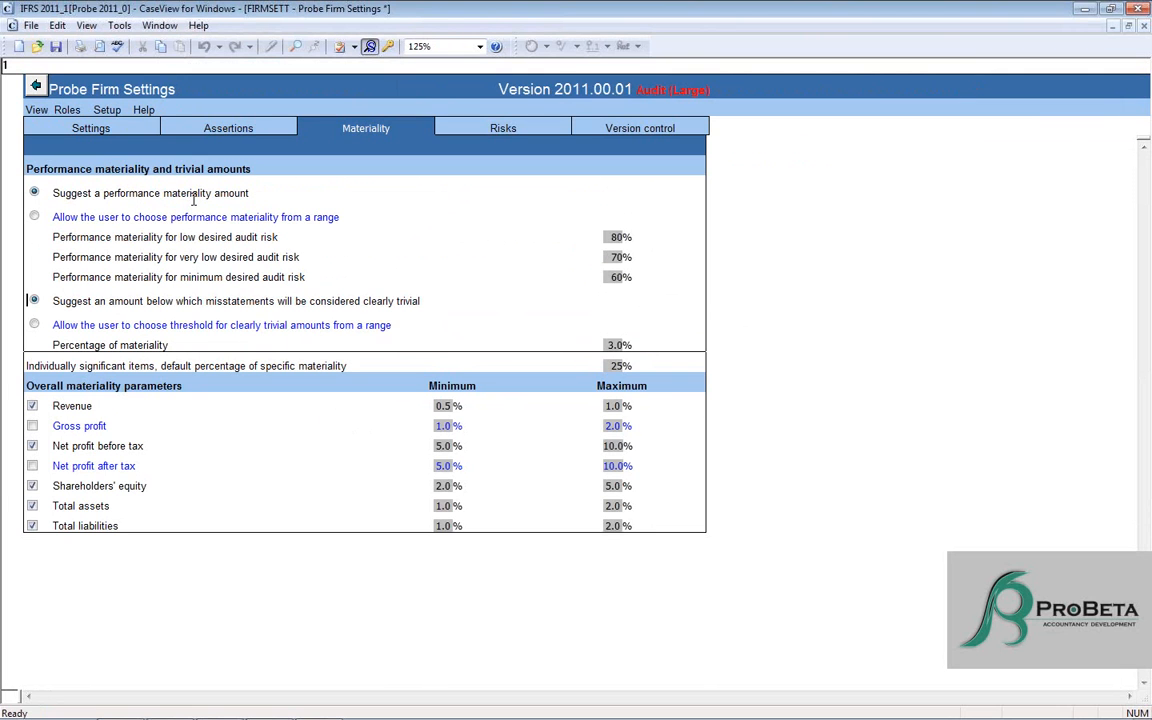
click(181, 370)
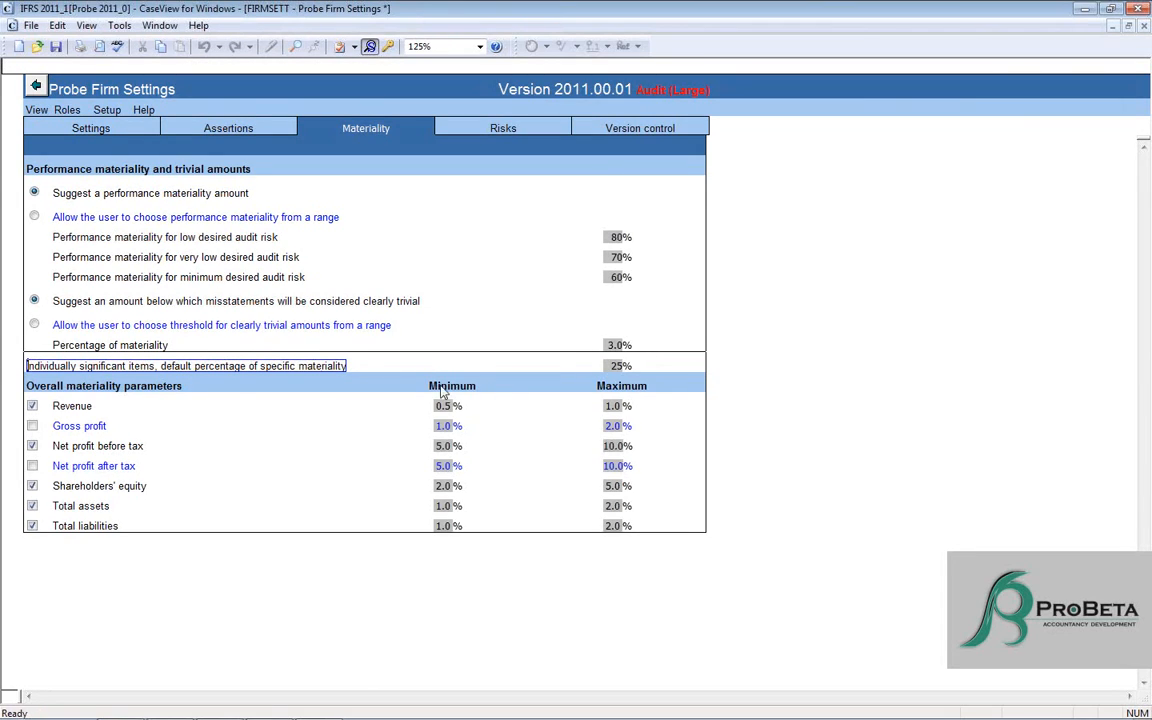
click(613, 368)
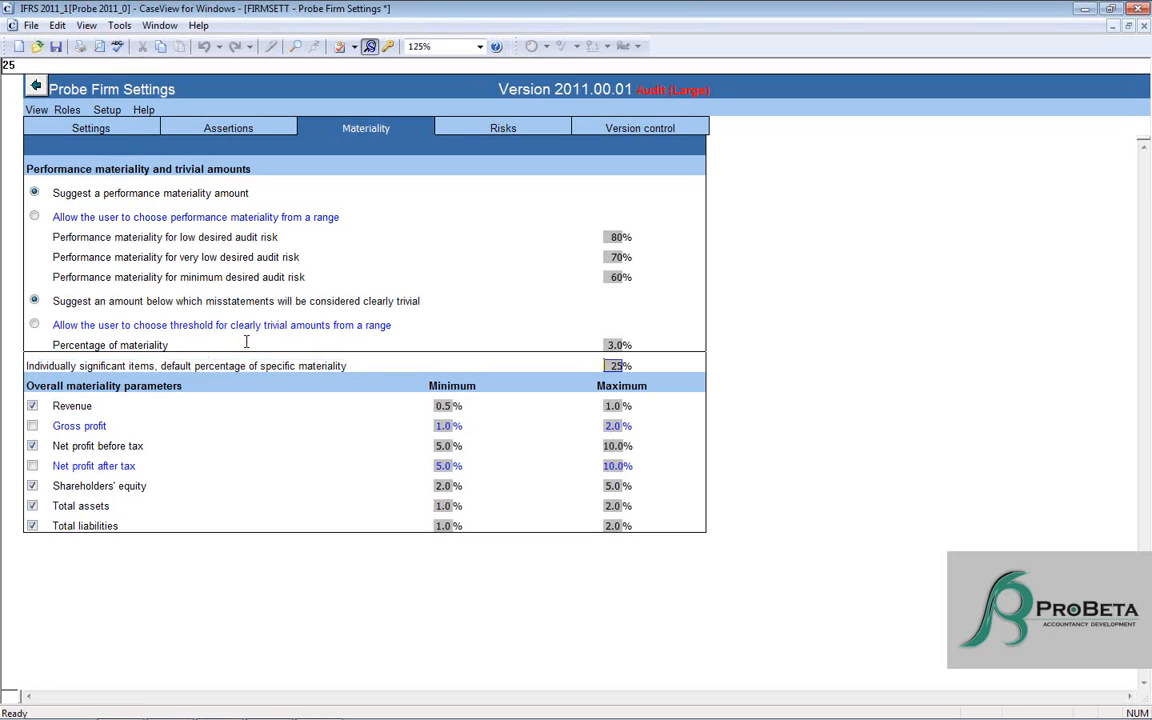
click(178, 367)
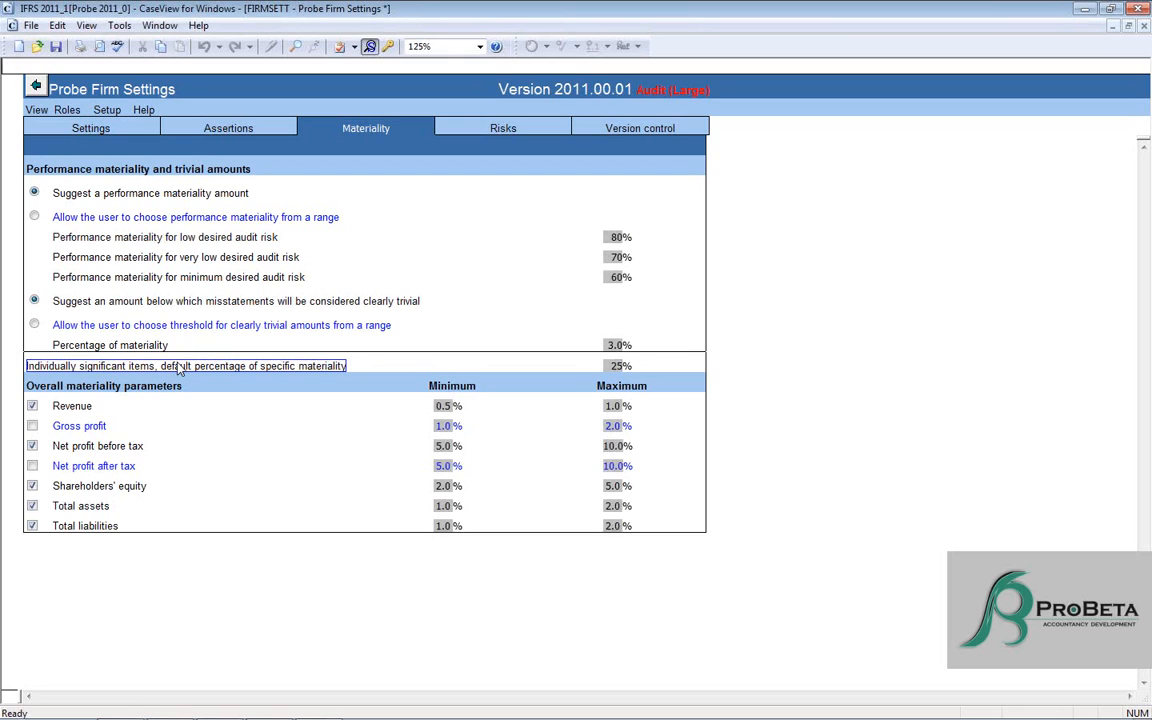
Enable Gross profit and Net profit after tax as overall materiality parameters
scroll(178, 368, down, 3)
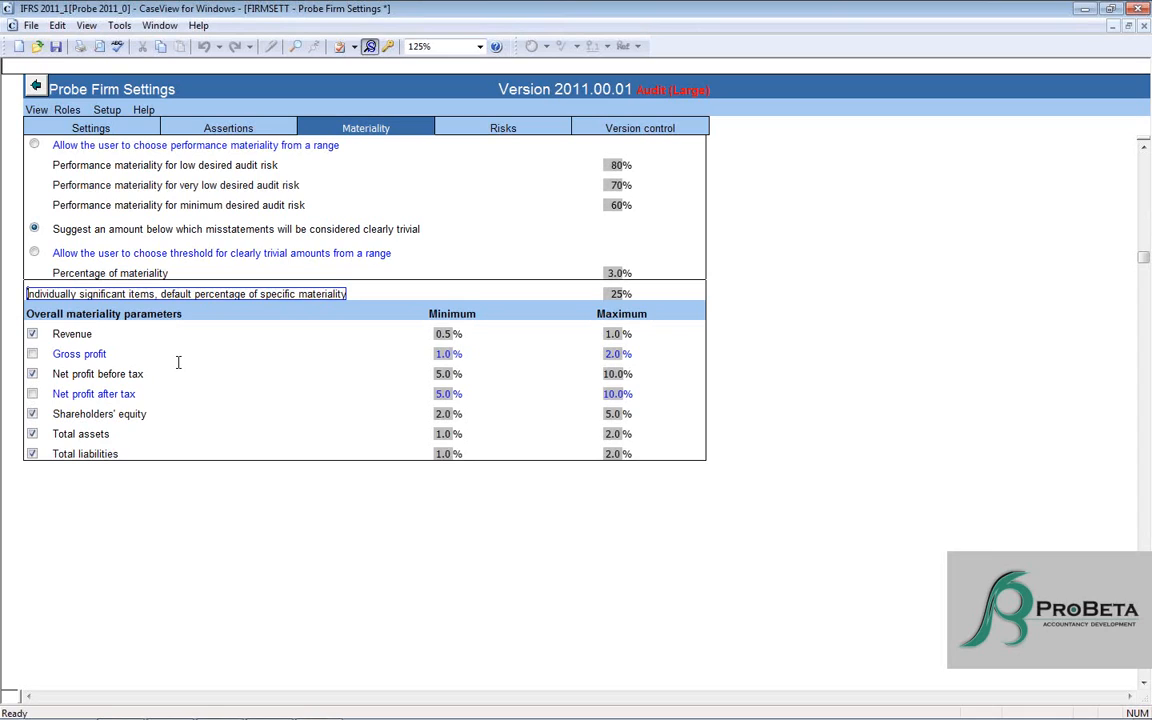
click(32, 354)
click(33, 394)
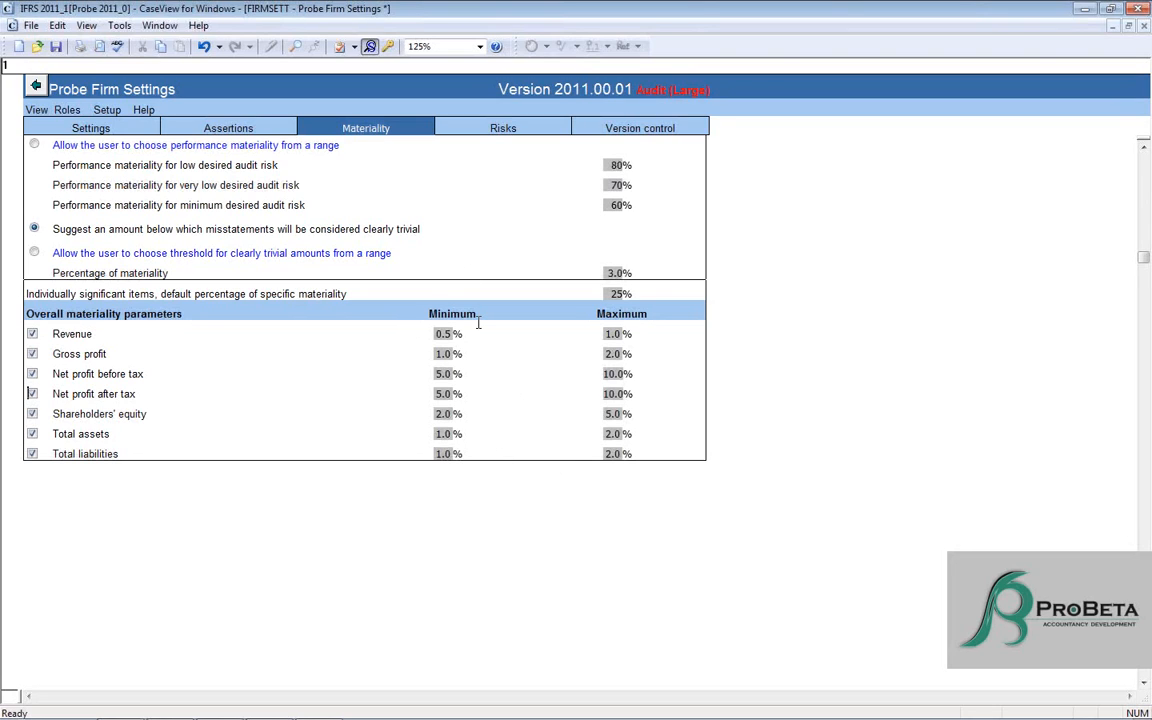
Check the bases for materiality assessment in the Overall materiality assessment, including the row options for the blank custom base
click(178, 28)
click(200, 233)
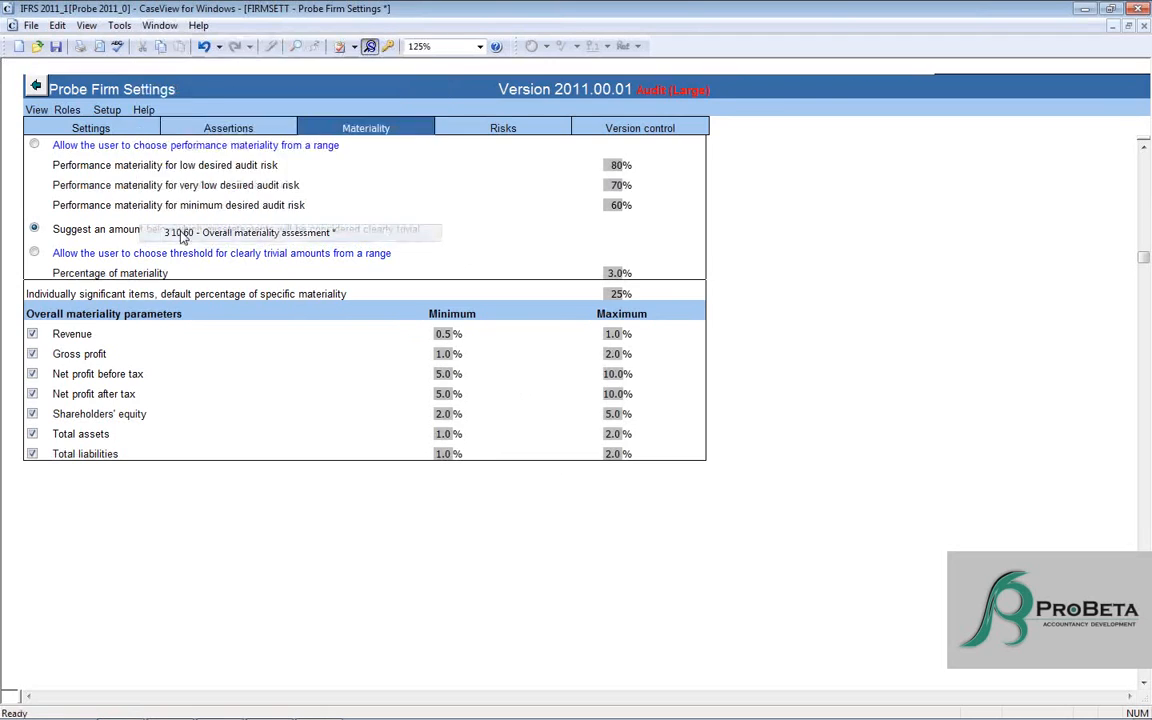
scroll(266, 308, up, 8)
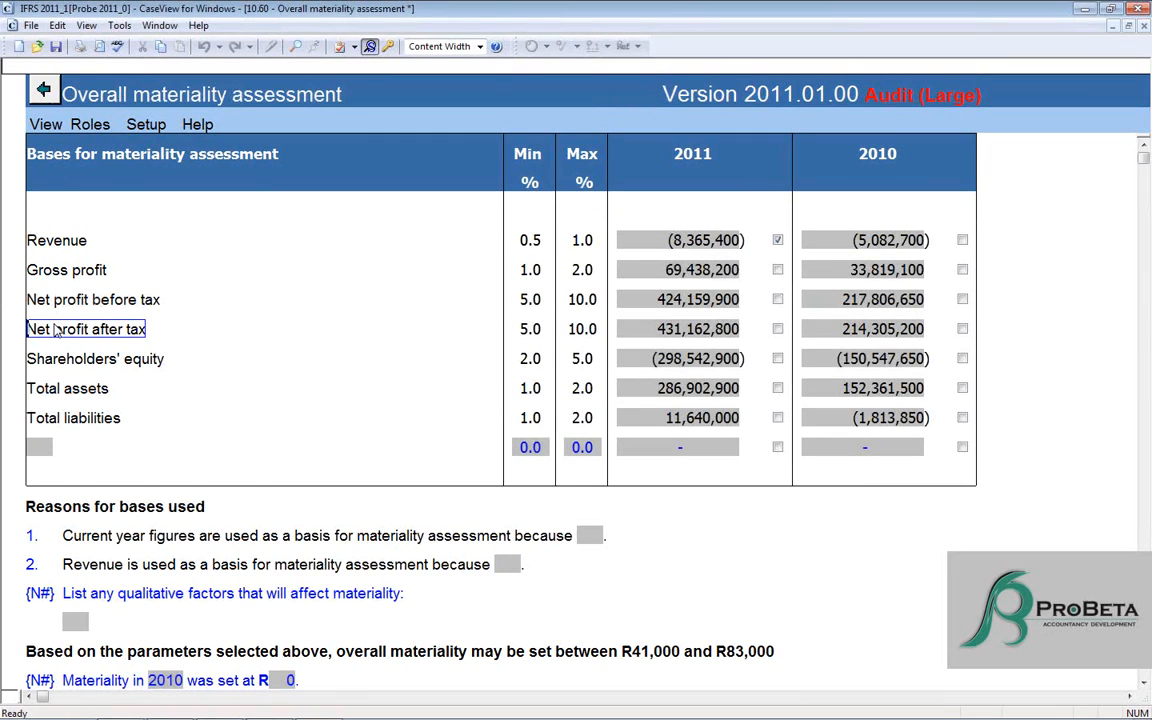
right_click(40, 447)
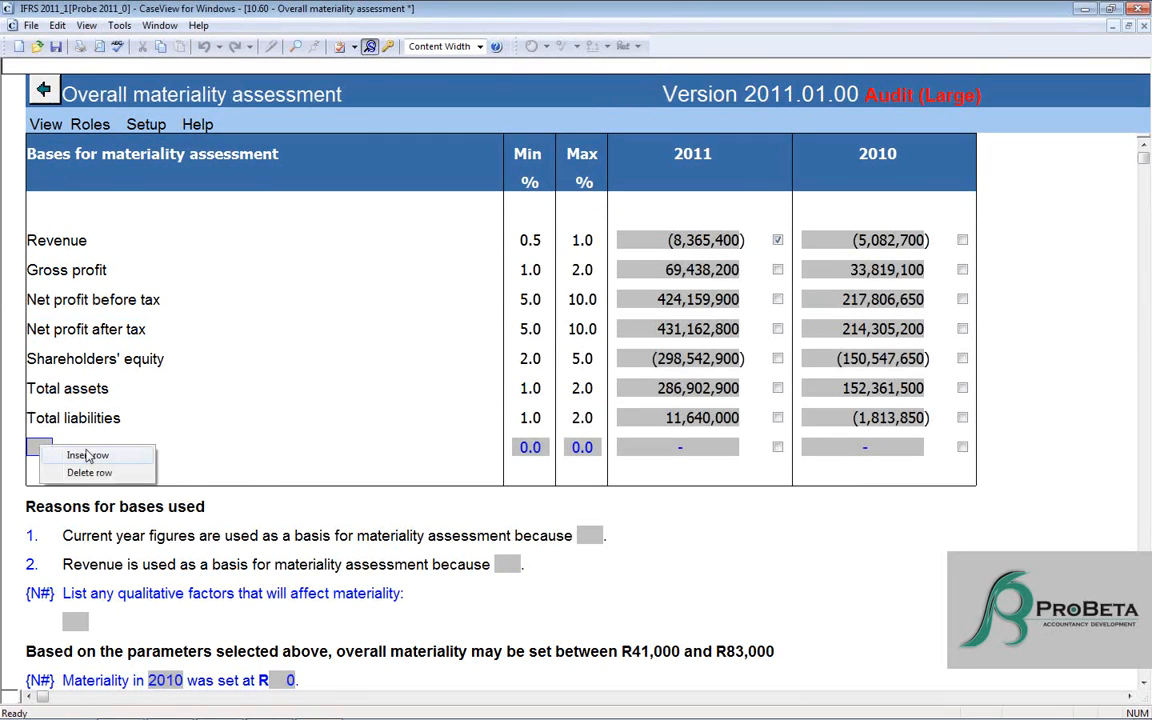
click(308, 408)
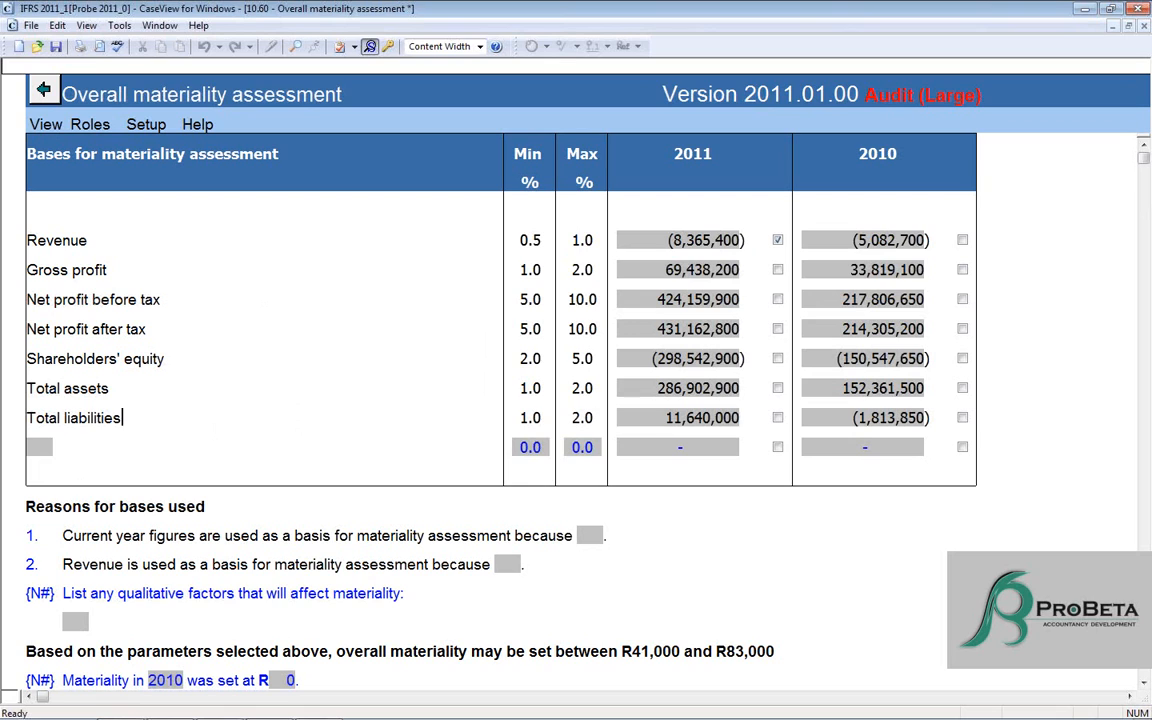
Save and close the Overall materiality assessment and the Property, plant and equipment work program, keeping Probe Firm Settings open
click(1140, 8)
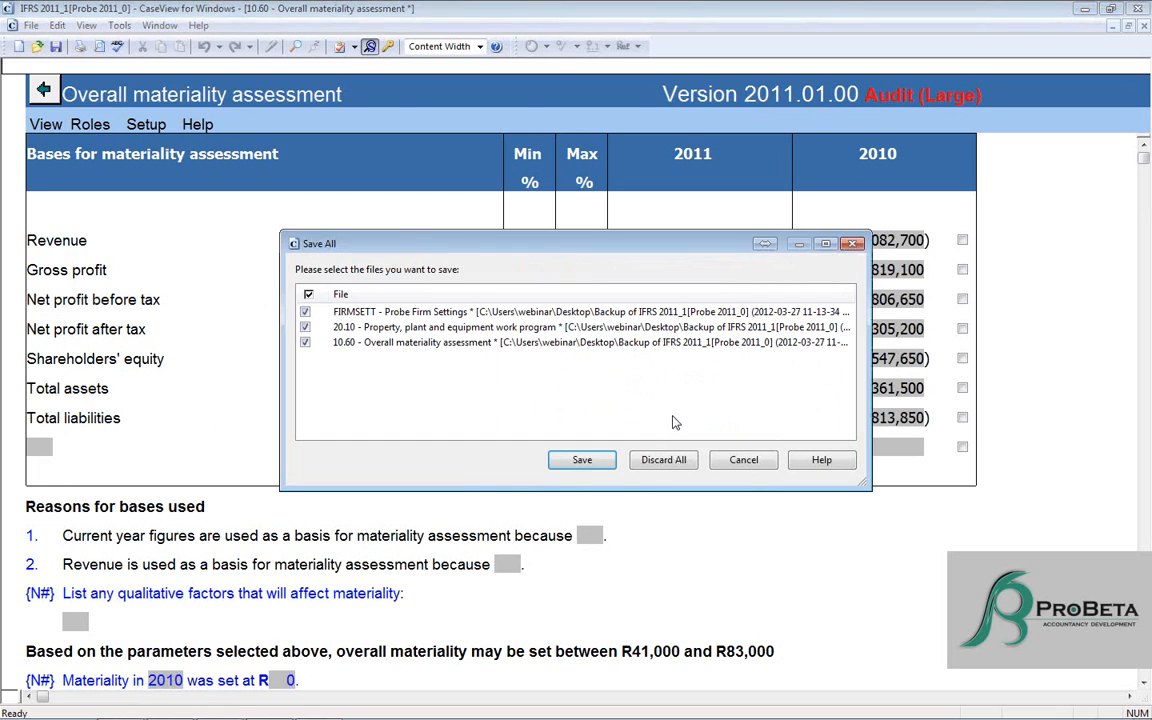
click(740, 460)
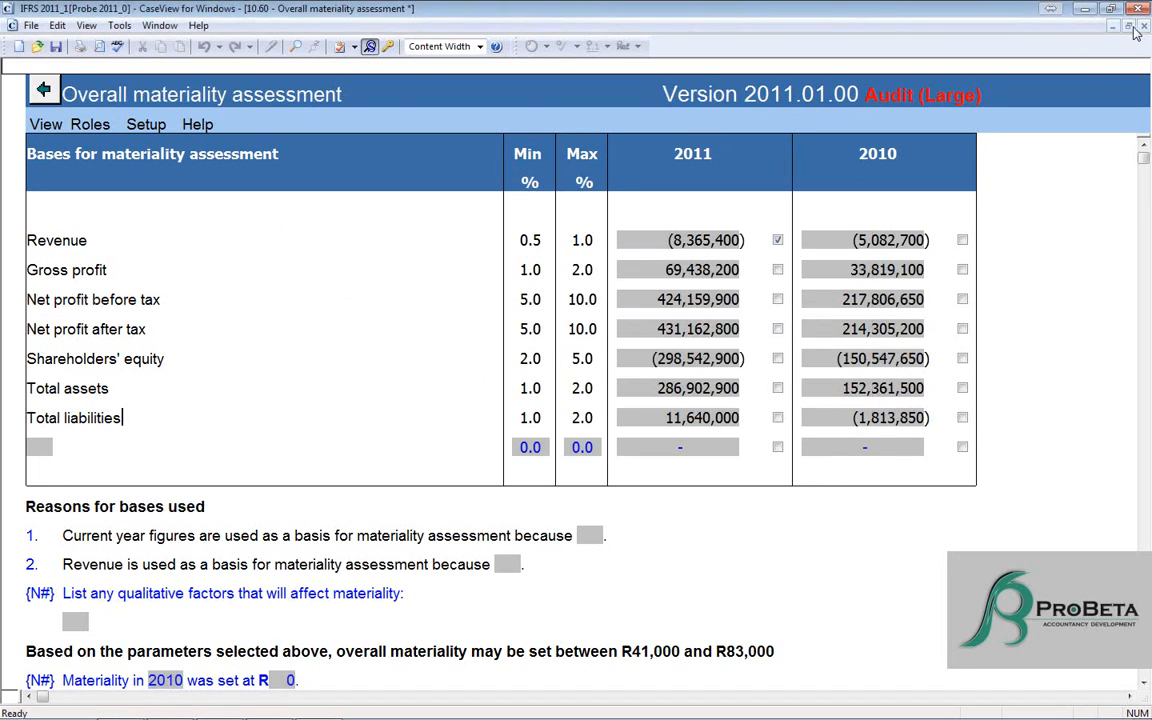
click(563, 440)
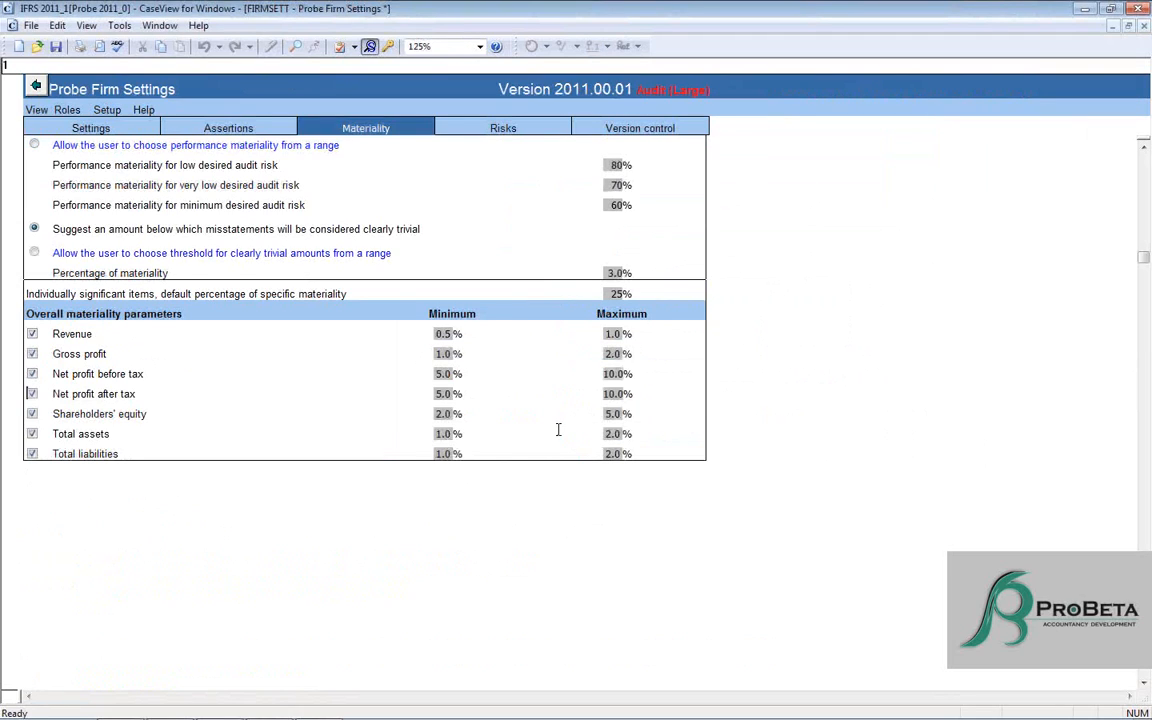
click(159, 25)
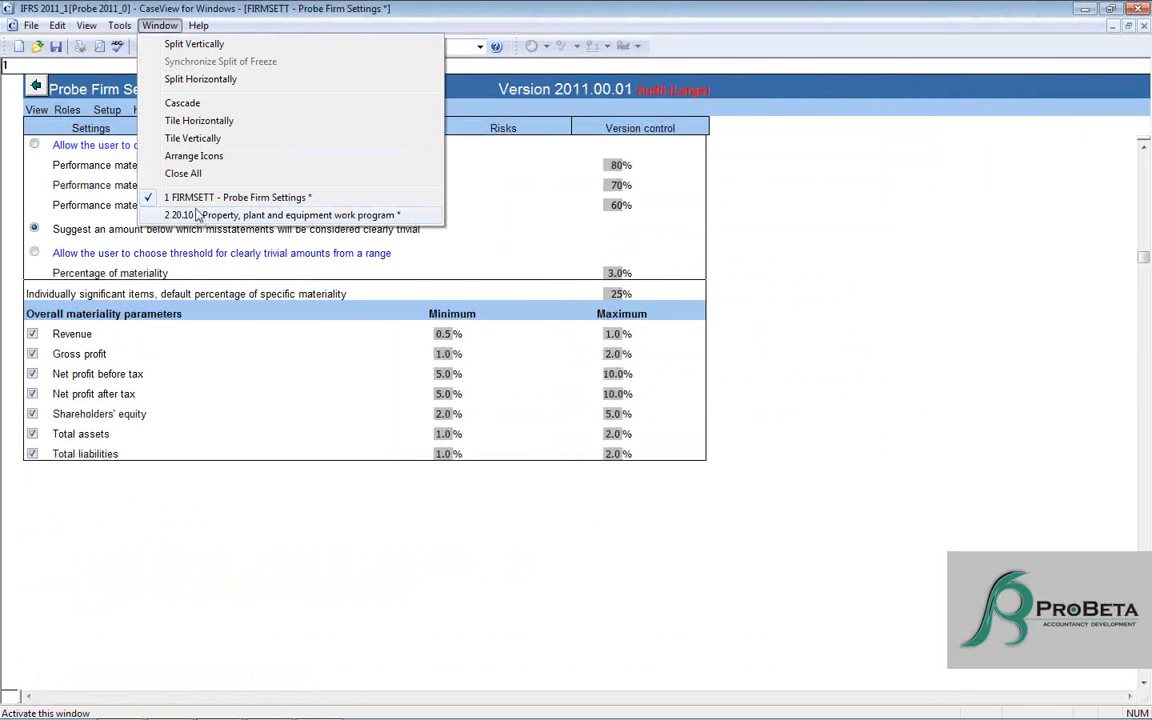
click(199, 215)
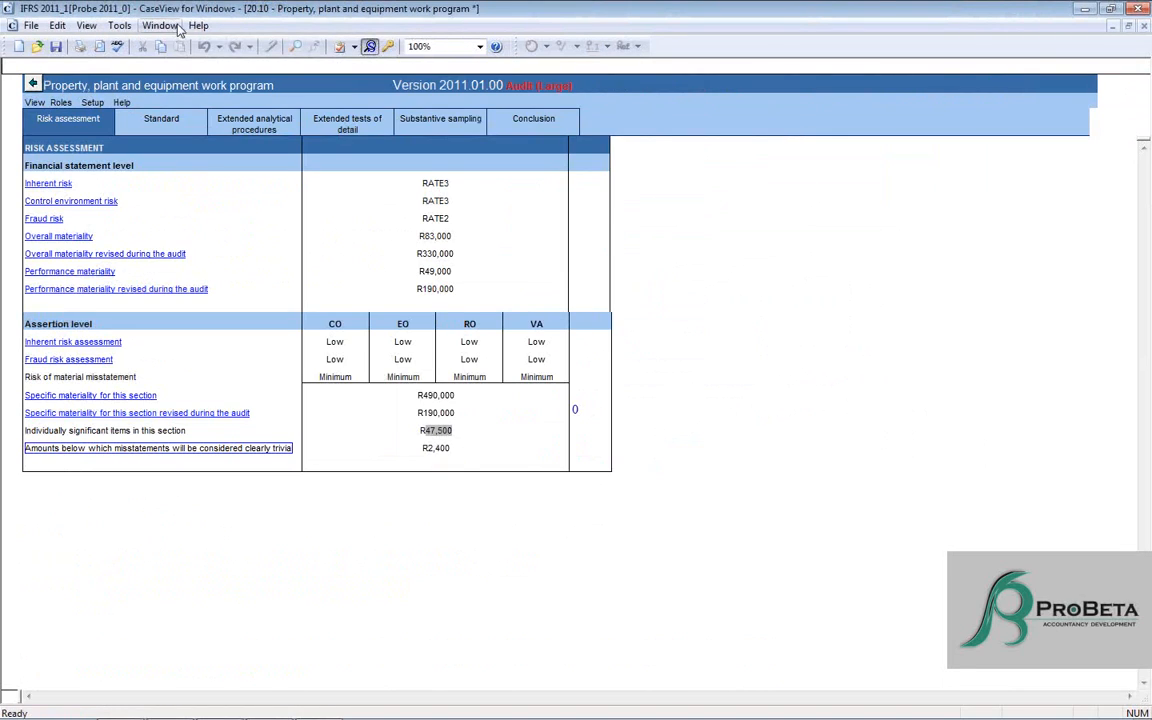
click(1141, 9)
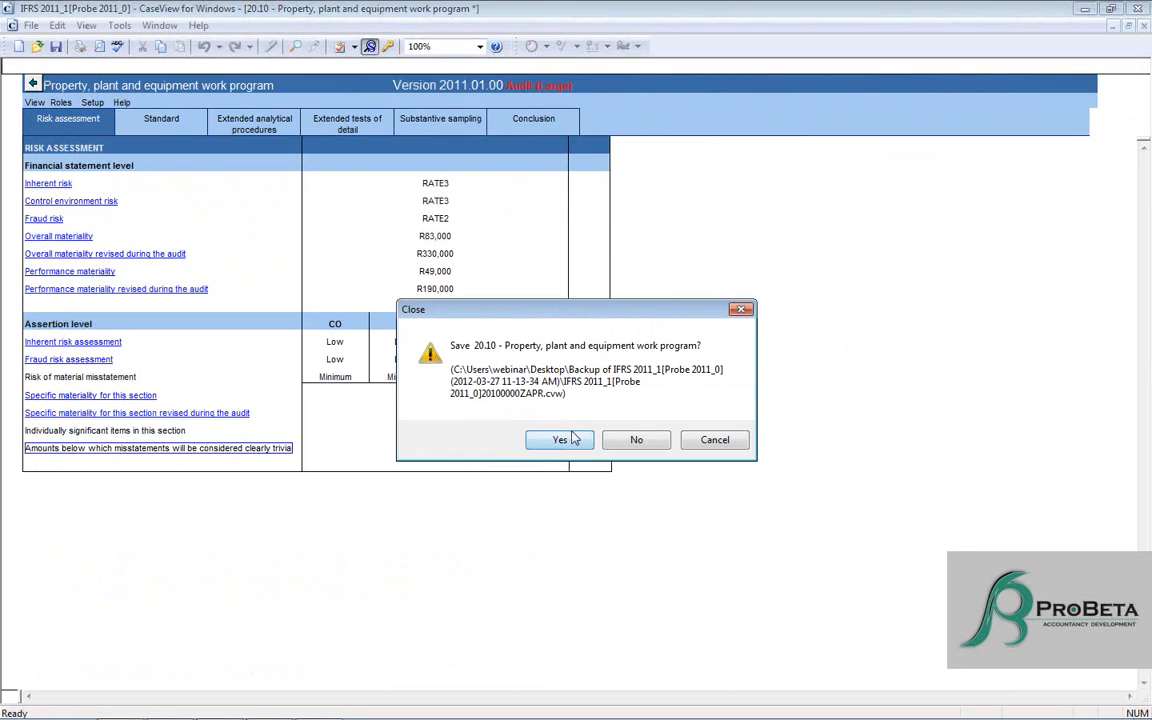
key(Return)
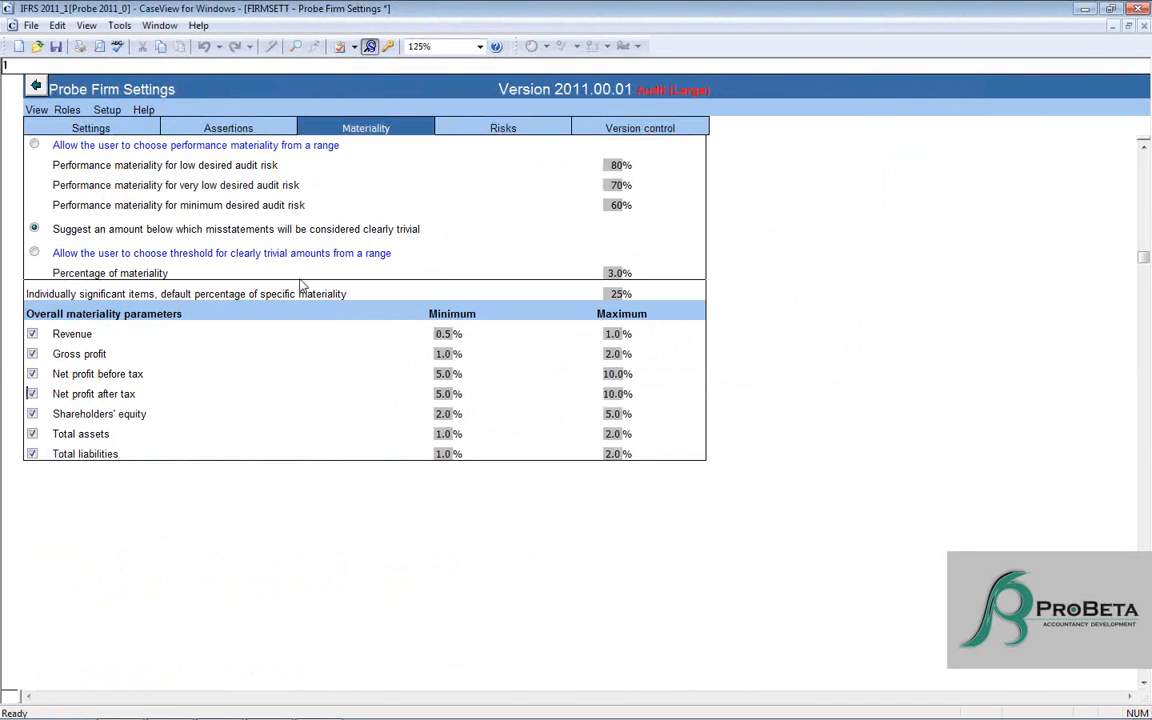
Show the firm's risk settings for likelihood, monetary impact and minimum sample sizes for controls testing
click(504, 129)
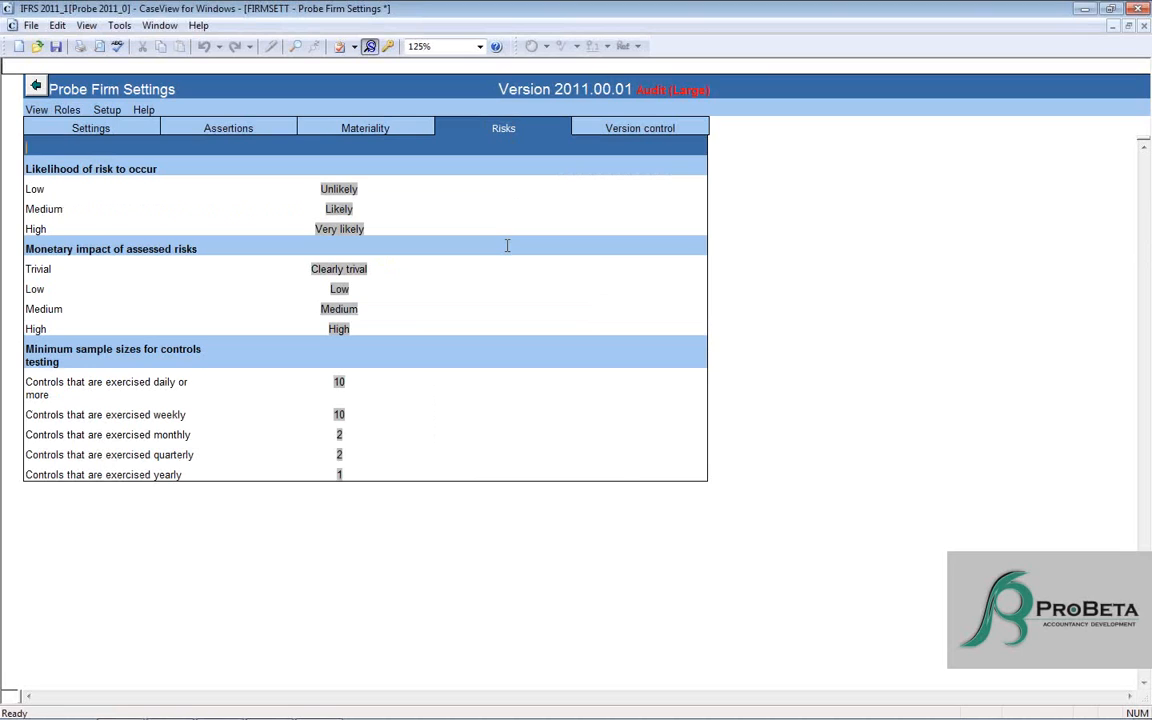